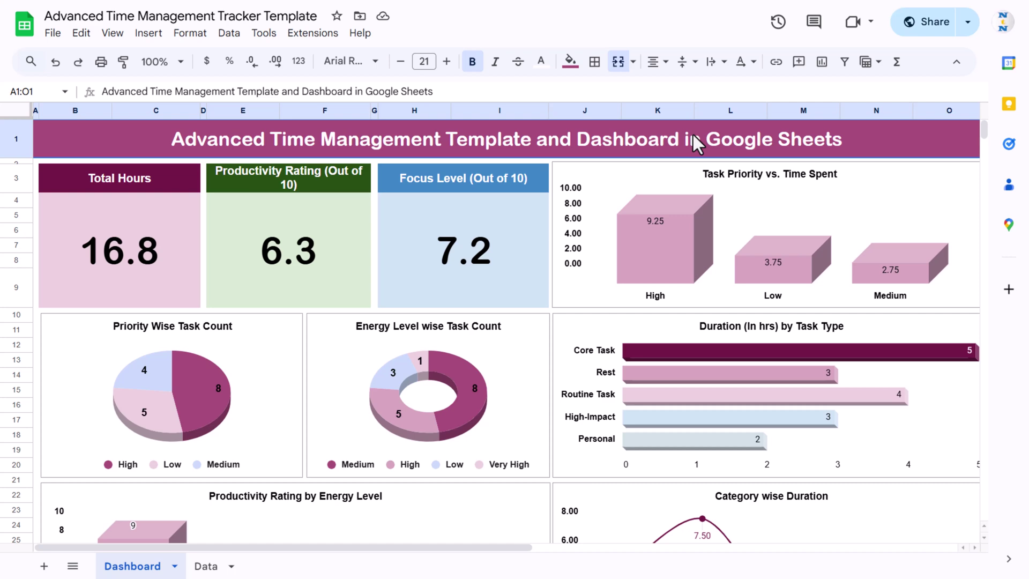
Check the Data sheet, return to the Dashboard, and select the Productivity Rating and Focus Level card headers
left_click(207, 566)
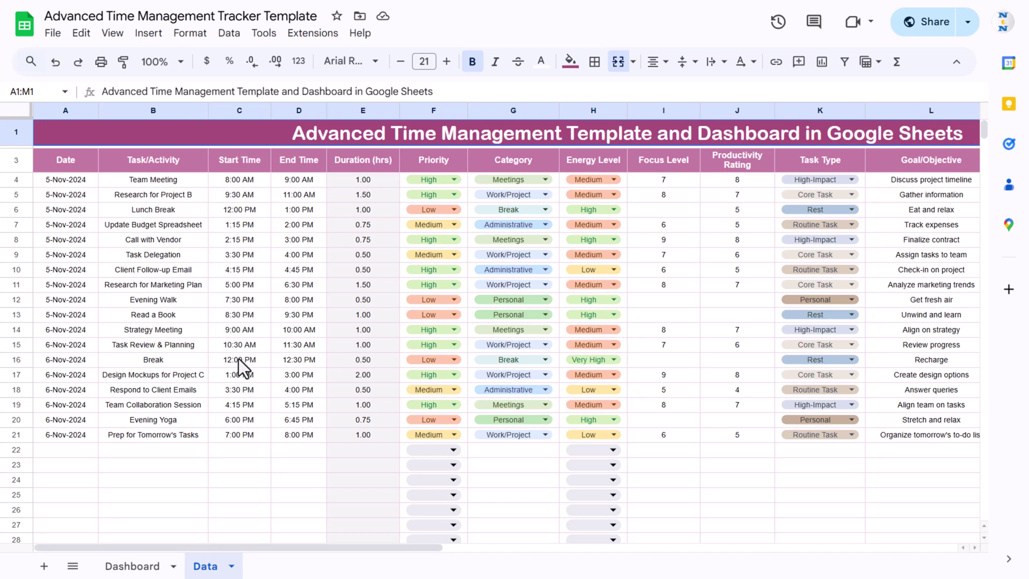
left_click(132, 565)
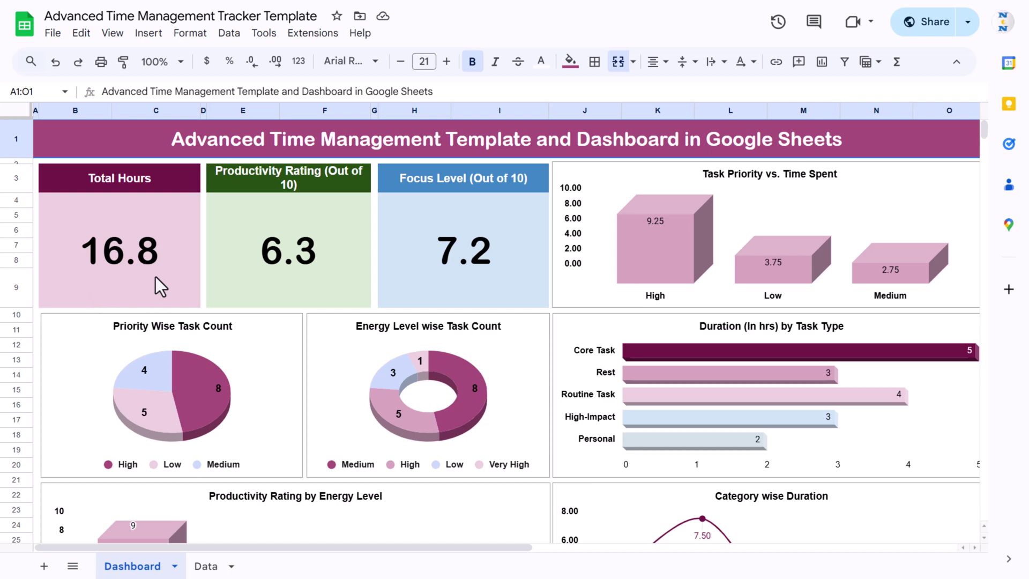
left_click(325, 173)
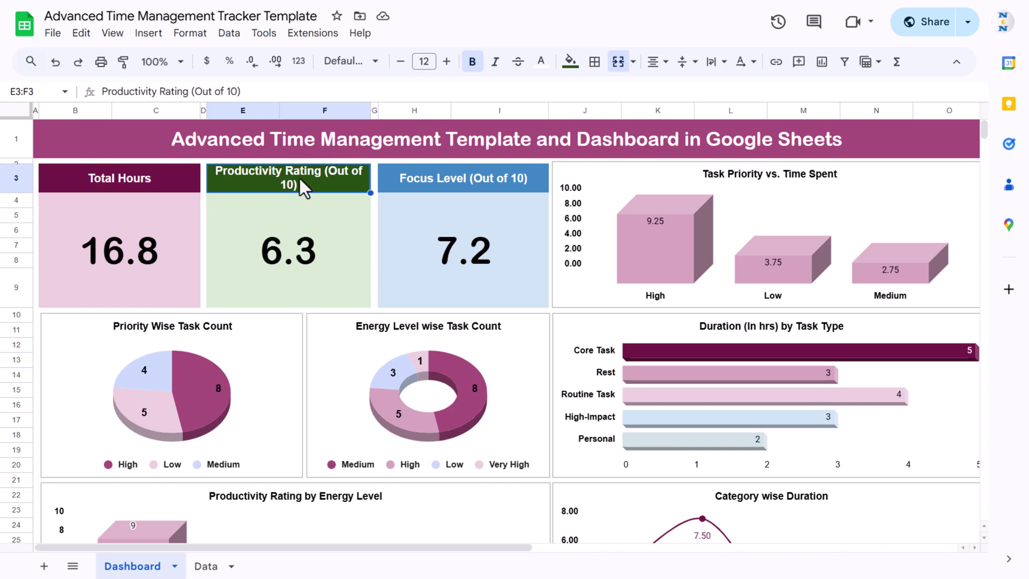
left_click(442, 179)
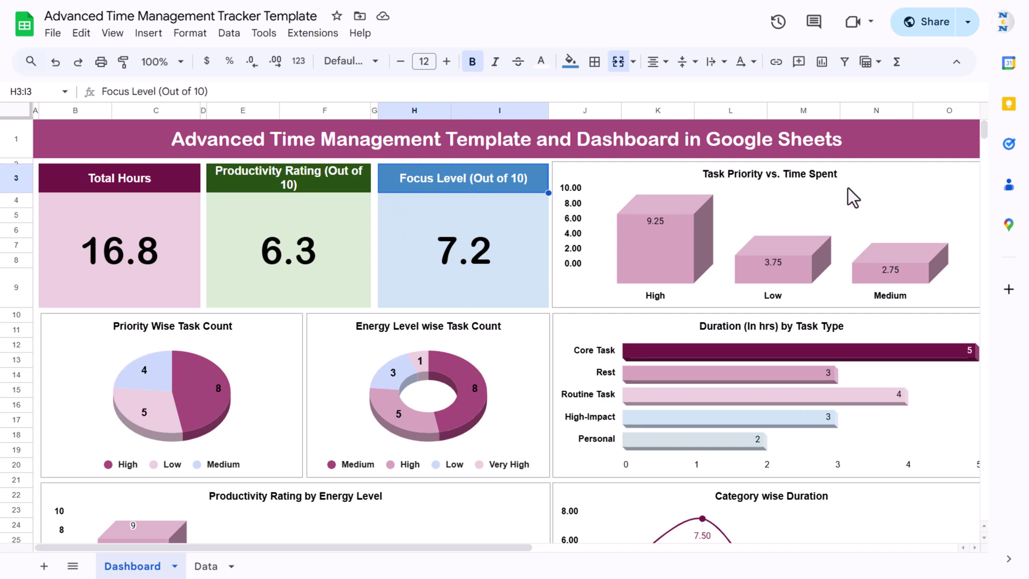
Scroll sideways across the dashboard charts to review them
scroll(849, 188, "right", 2)
scroll(850, 189, "right", 3)
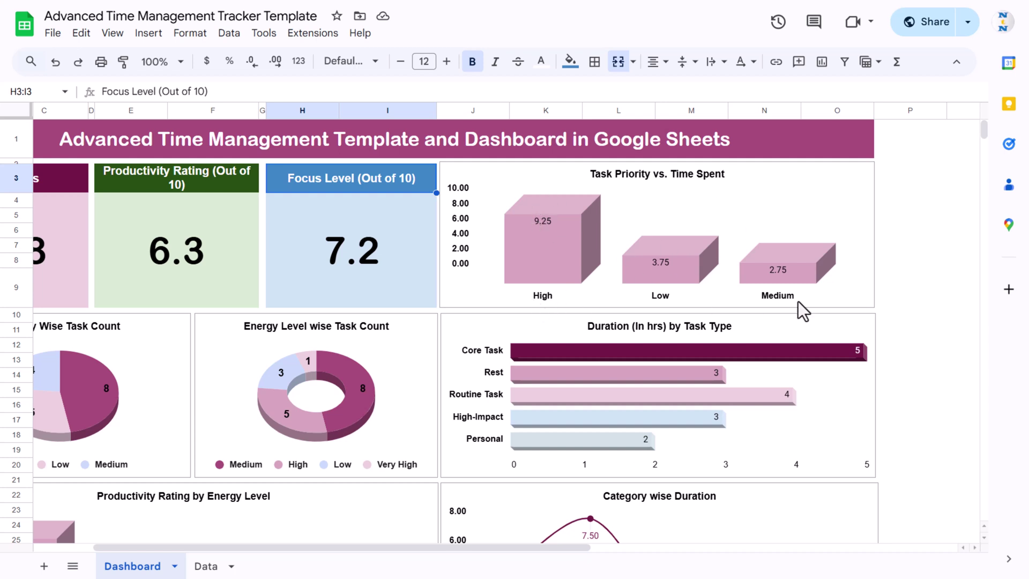
scroll(730, 294, "left", 5)
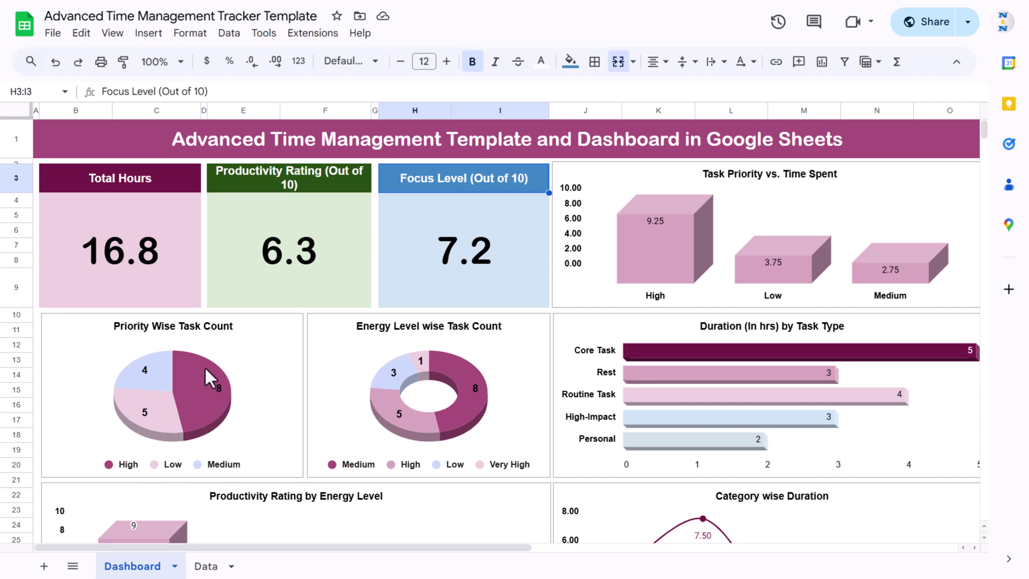
scroll(279, 384, "right", 2)
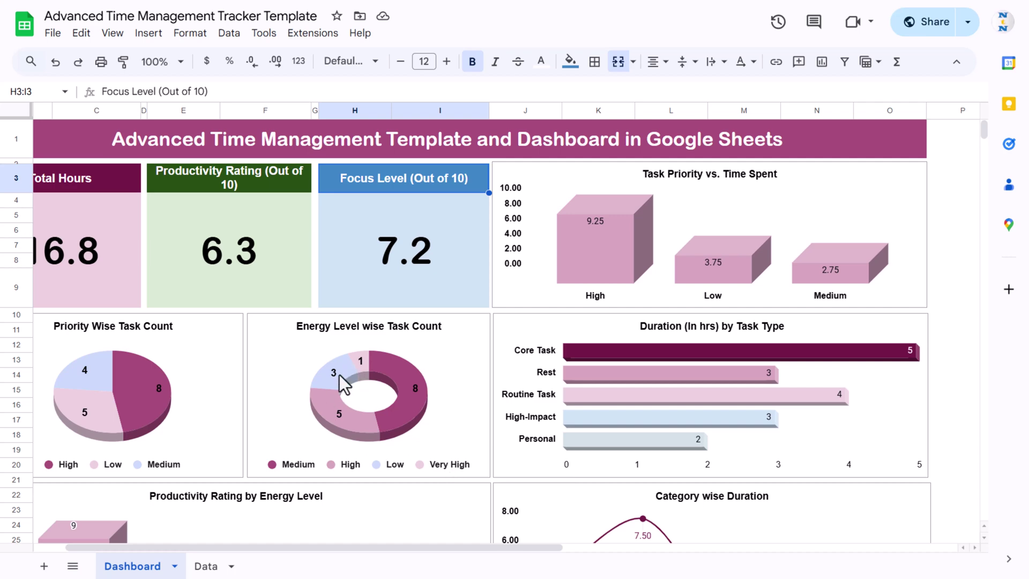
scroll(458, 382, "right", 2)
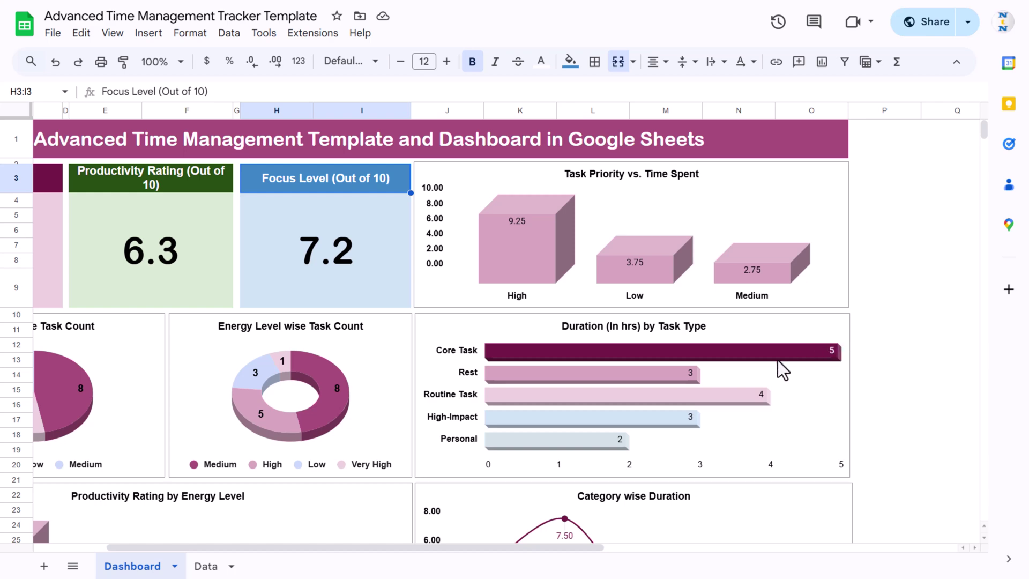
Select the Duration by Task Type chart, deselect it, and switch to the Data sheet
left_click(664, 442)
scroll(433, 424, "left", 3)
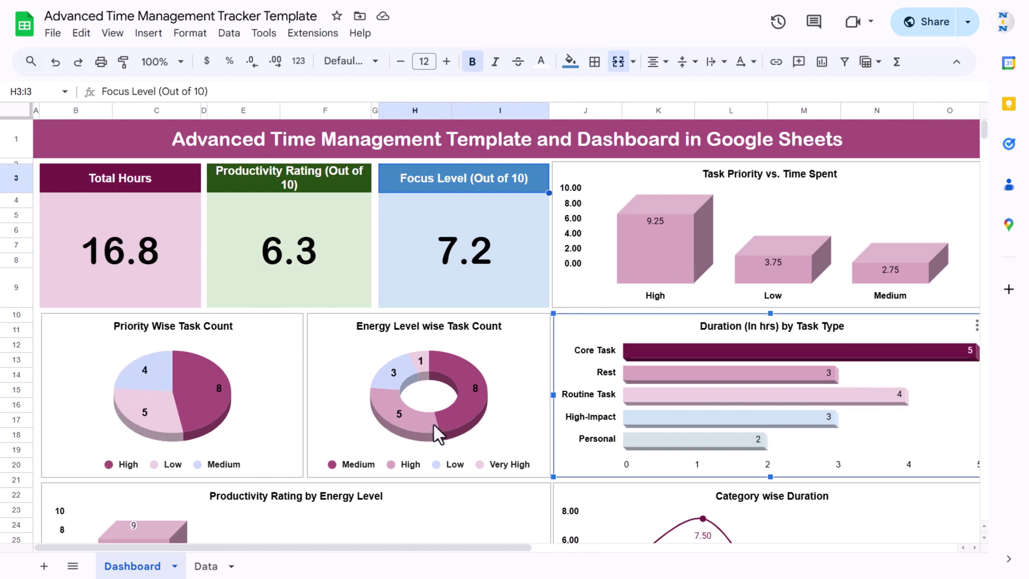
scroll(433, 424, "down", 5)
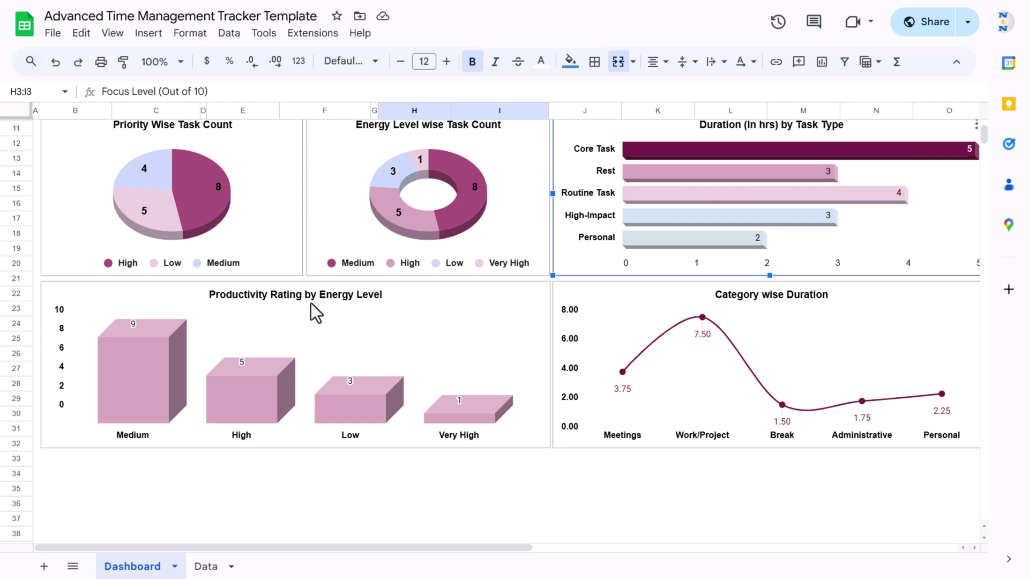
left_click(298, 494)
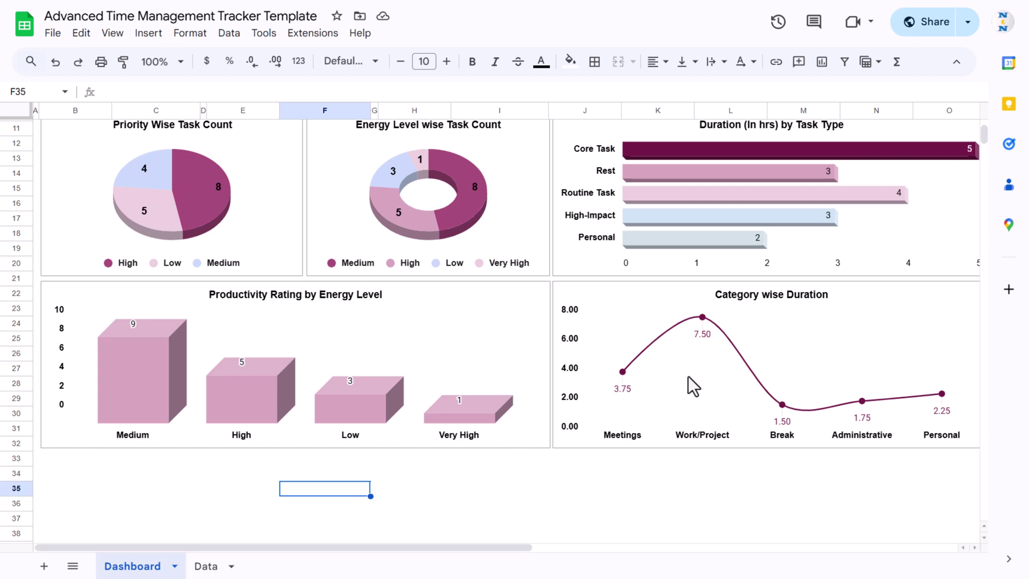
scroll(795, 340, "right", 3)
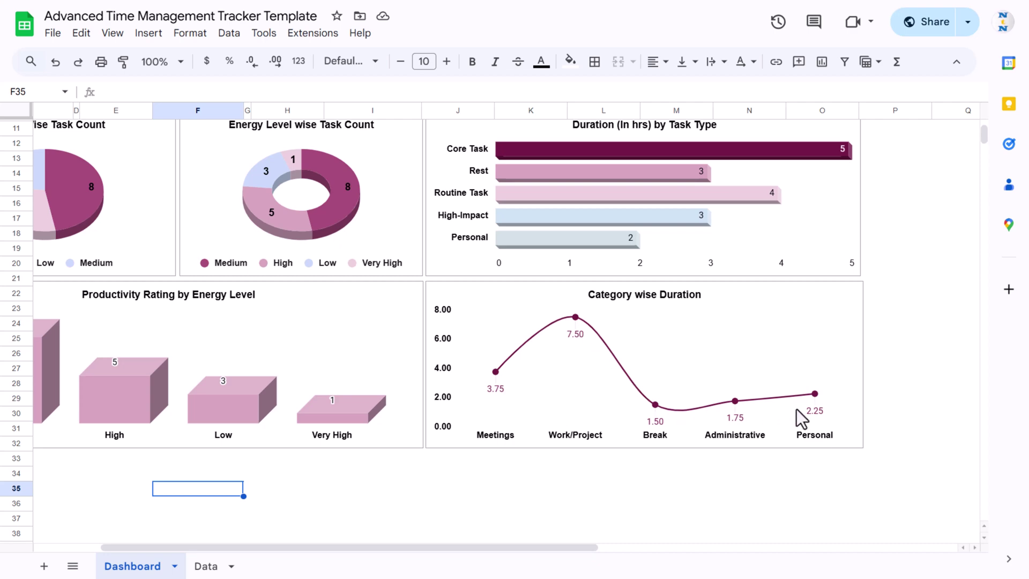
left_click(206, 565)
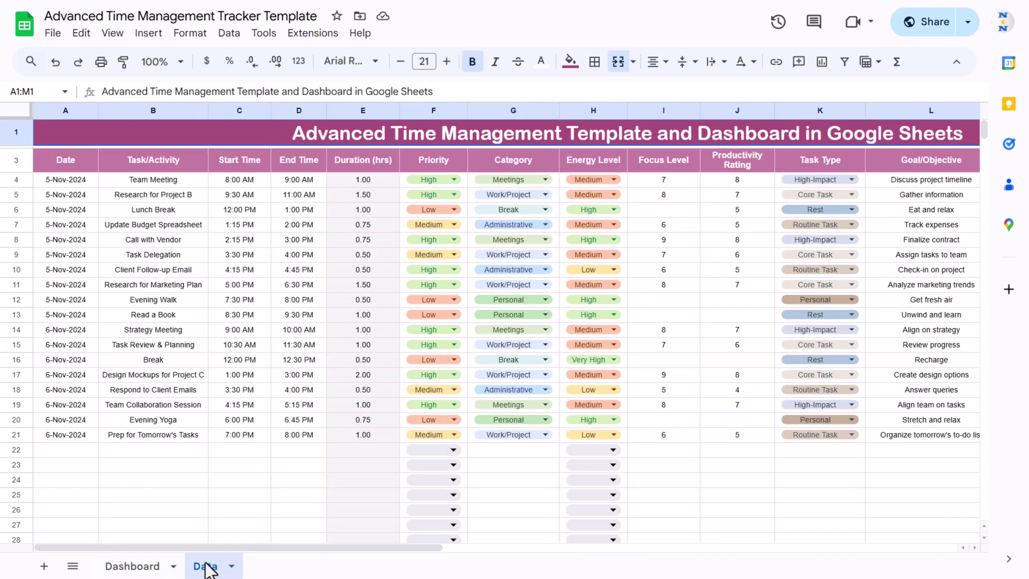
left_click(68, 162)
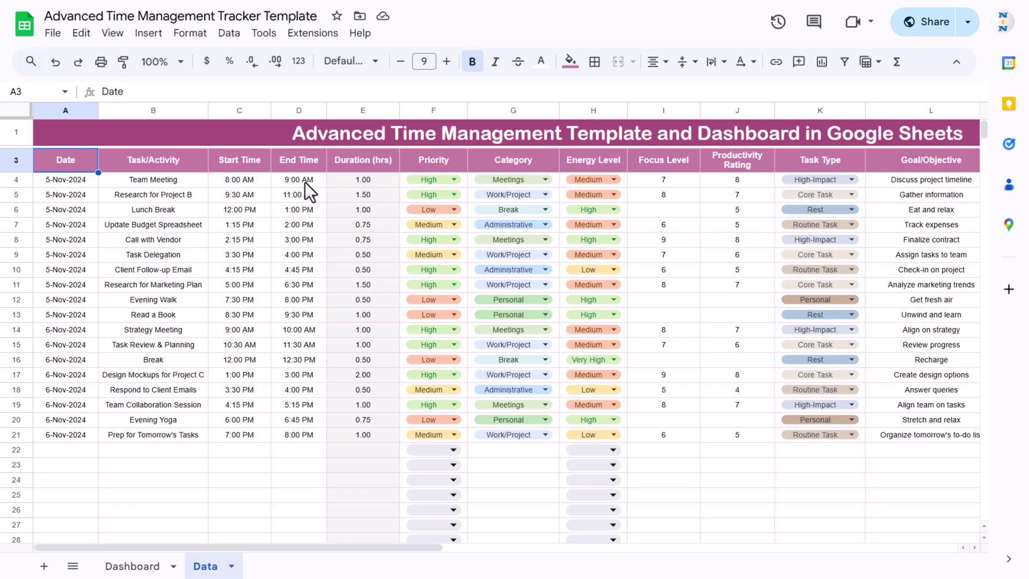
left_click_drag(71, 184, 56, 324)
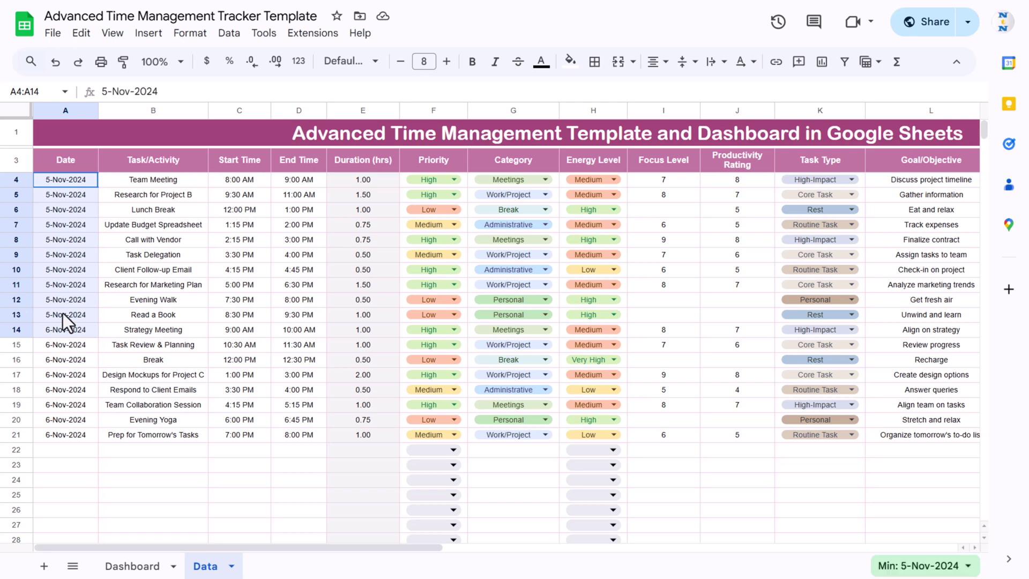
left_click_drag(175, 181, 156, 332)
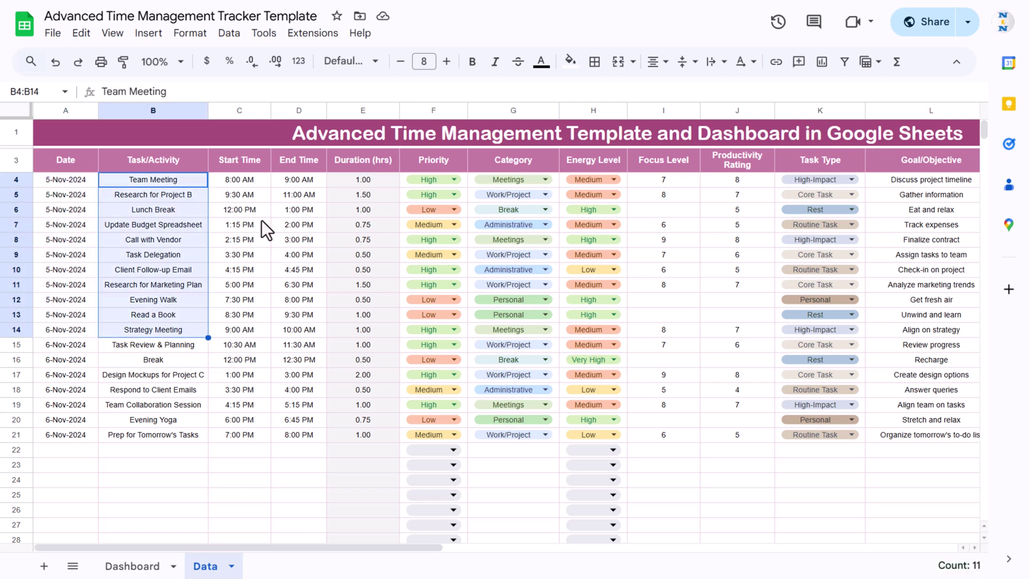
left_click_drag(252, 185, 238, 316)
left_click_drag(314, 178, 301, 275)
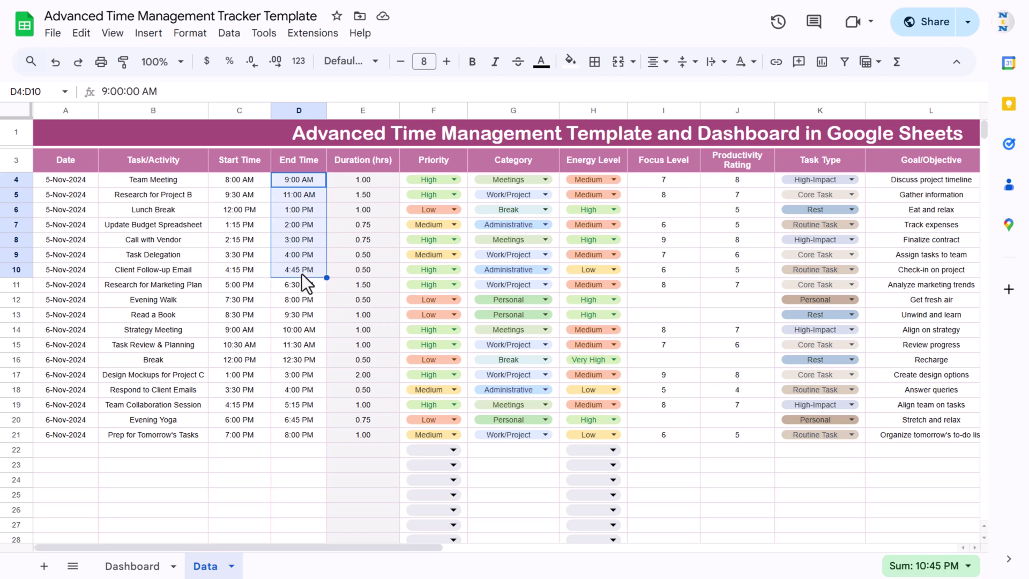
left_click(384, 177)
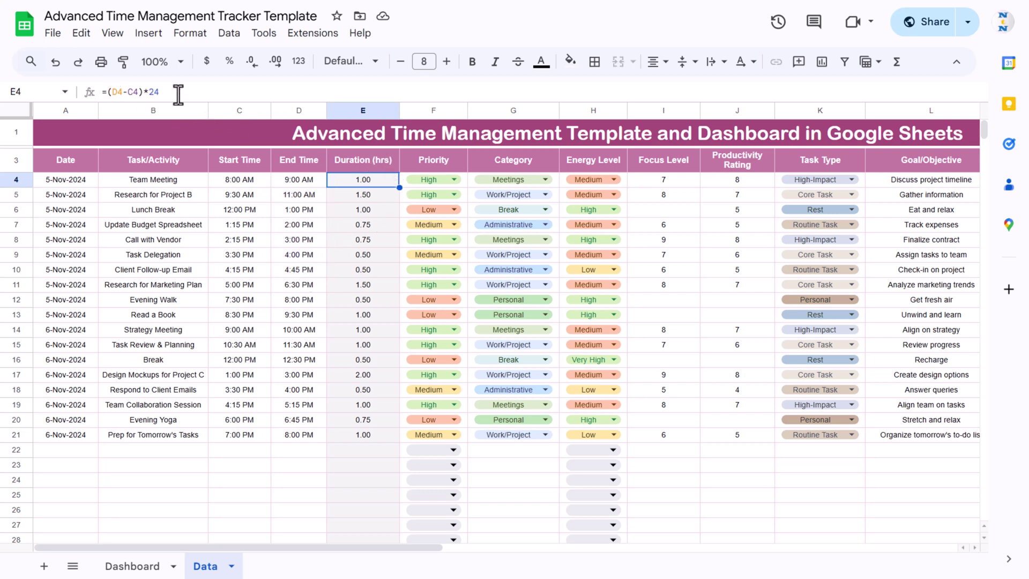
scroll(428, 171, "right", 2)
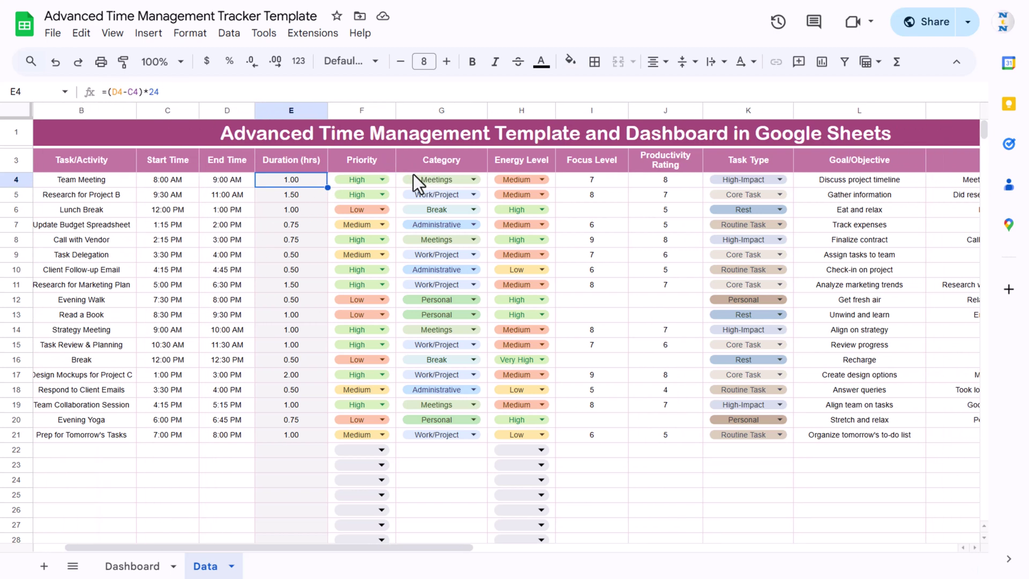
left_click(376, 163)
left_click(382, 182)
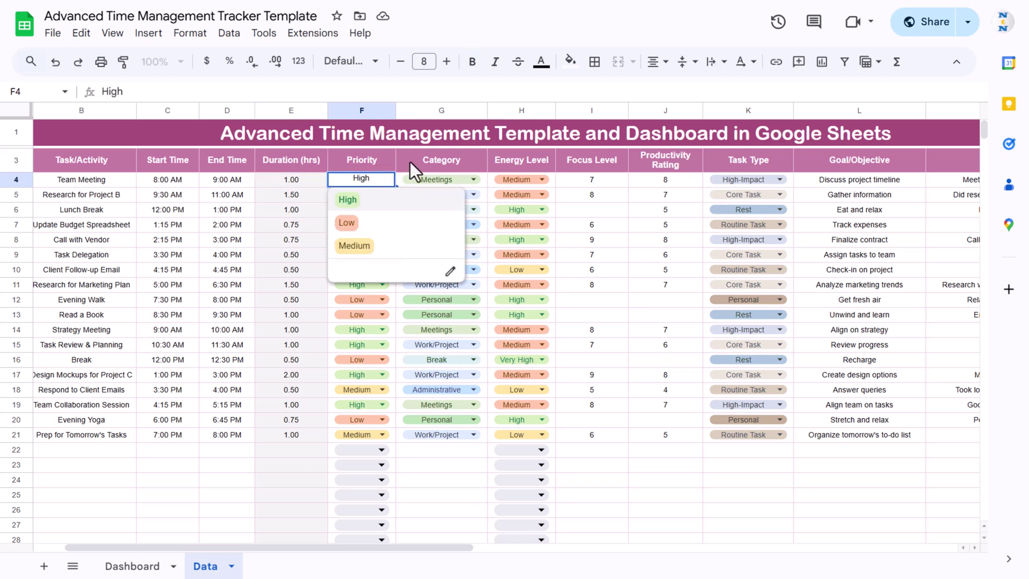
left_click(435, 156)
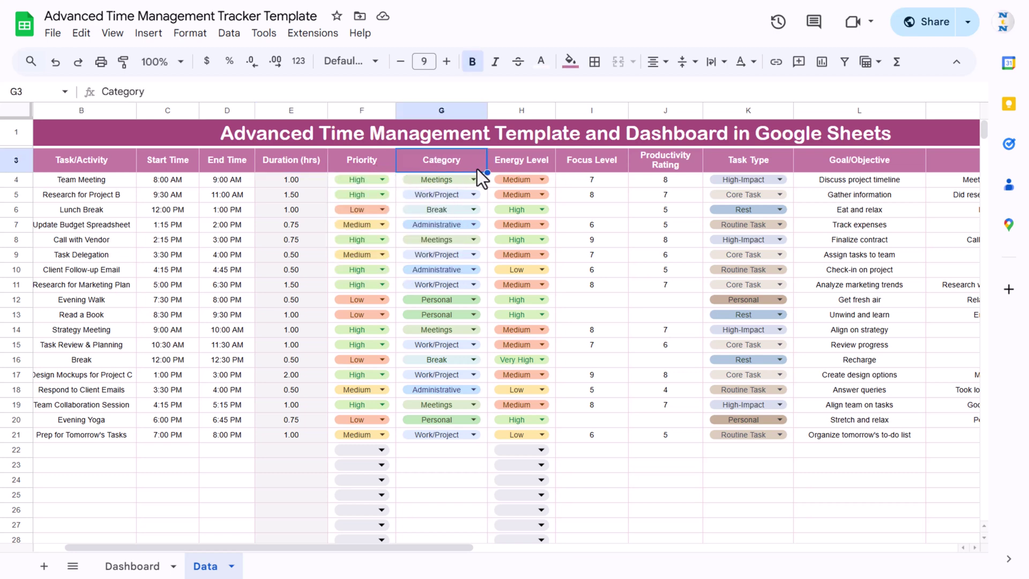
scroll(472, 198, "right", 1)
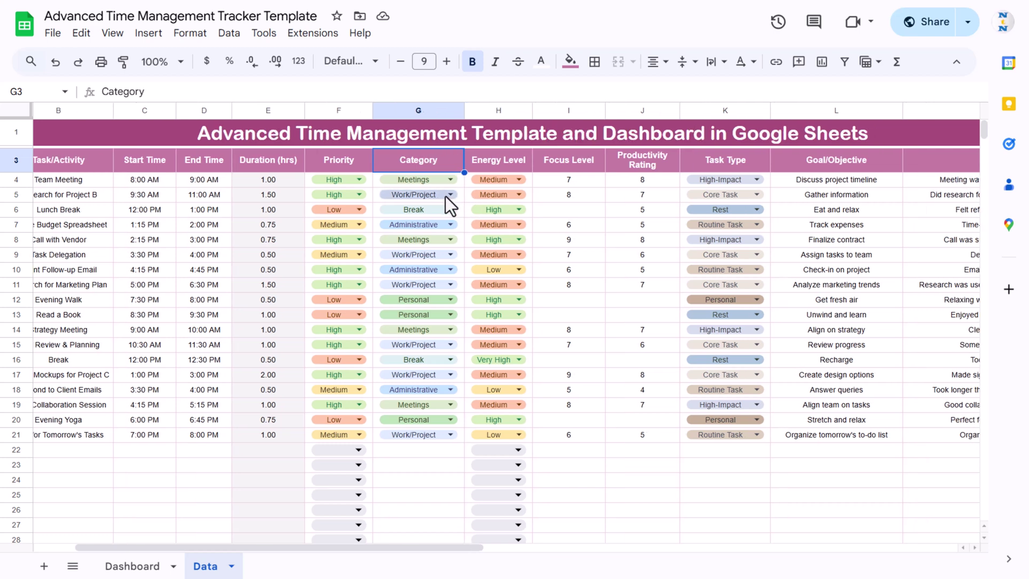
left_click(449, 181)
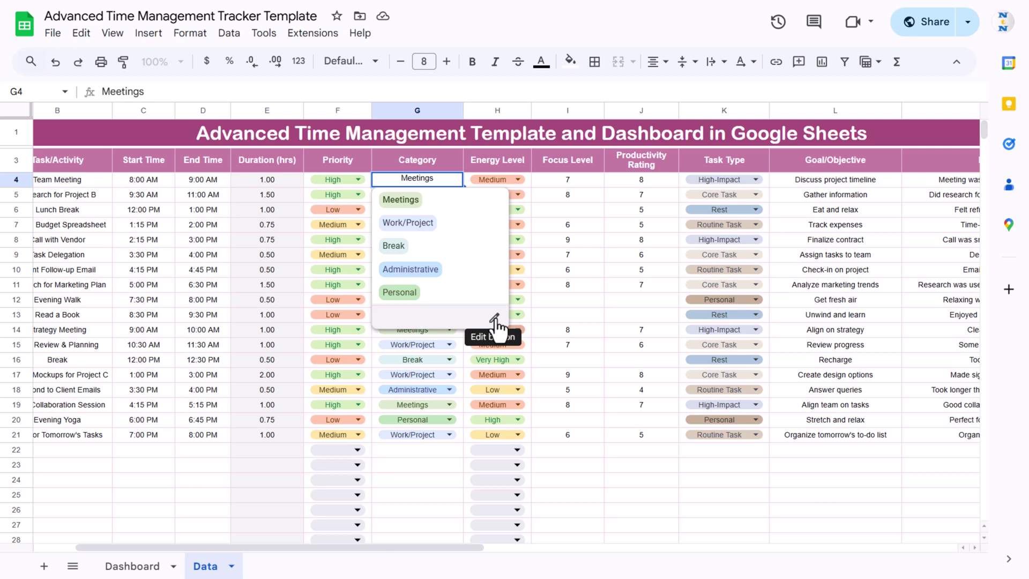
left_click(508, 165)
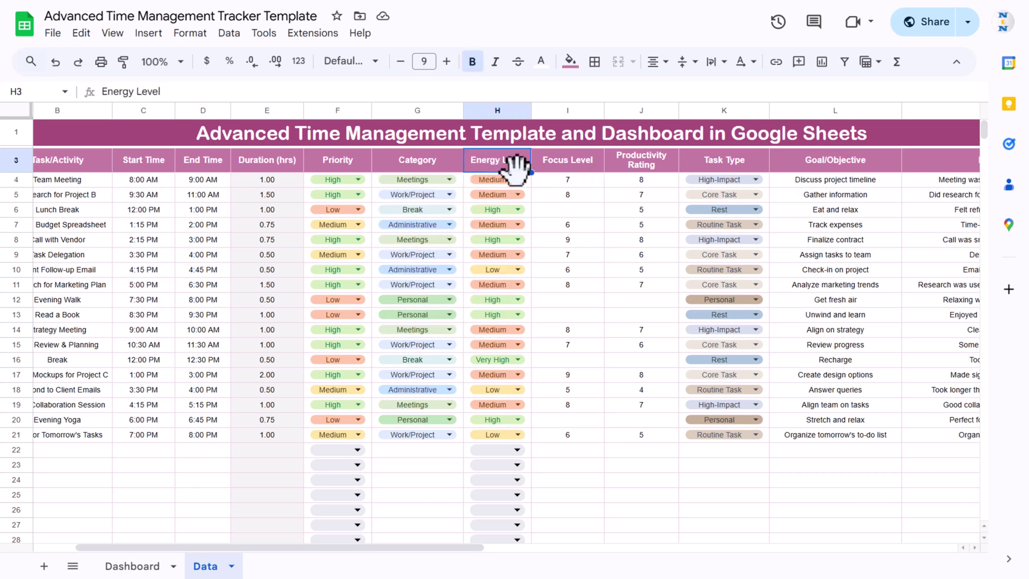
double_click(528, 182)
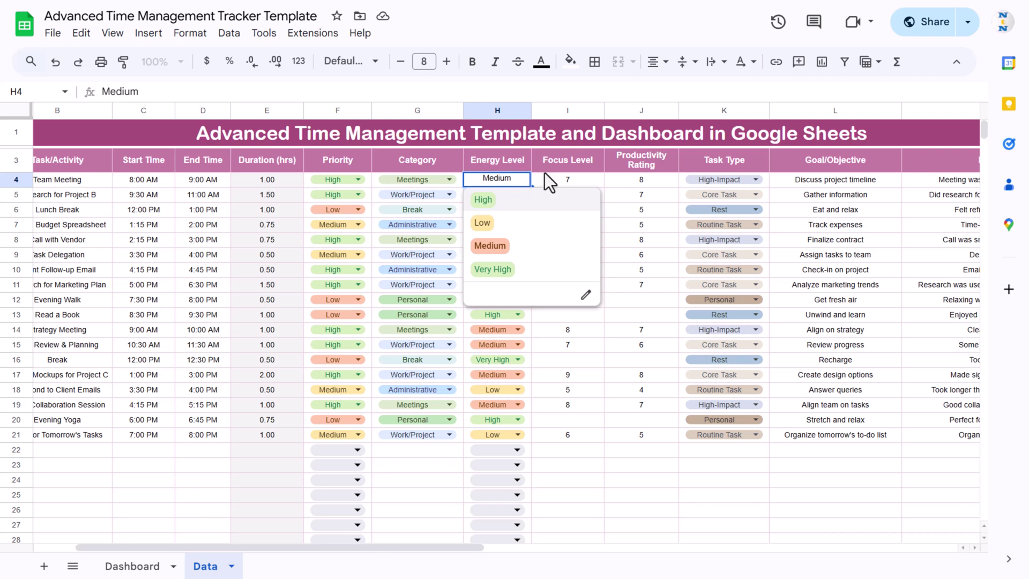
left_click(583, 162)
scroll(592, 169, "right", 1)
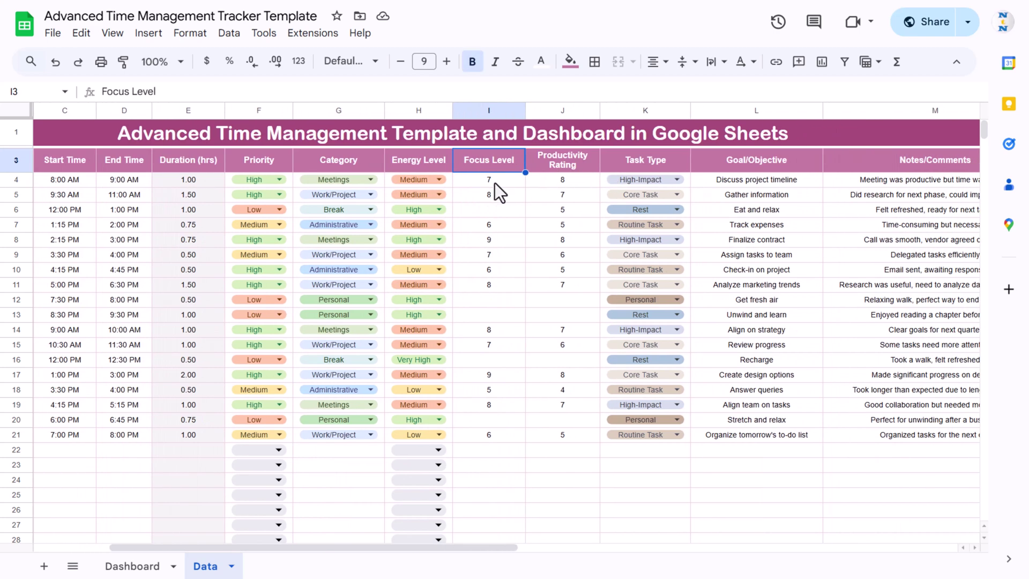
left_click_drag(498, 184, 487, 328)
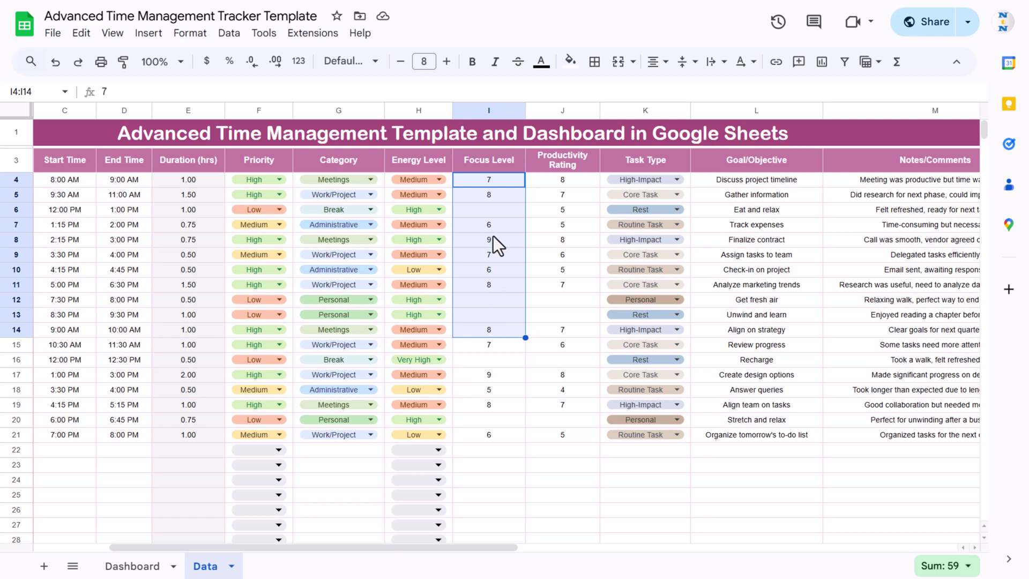
left_click(501, 180)
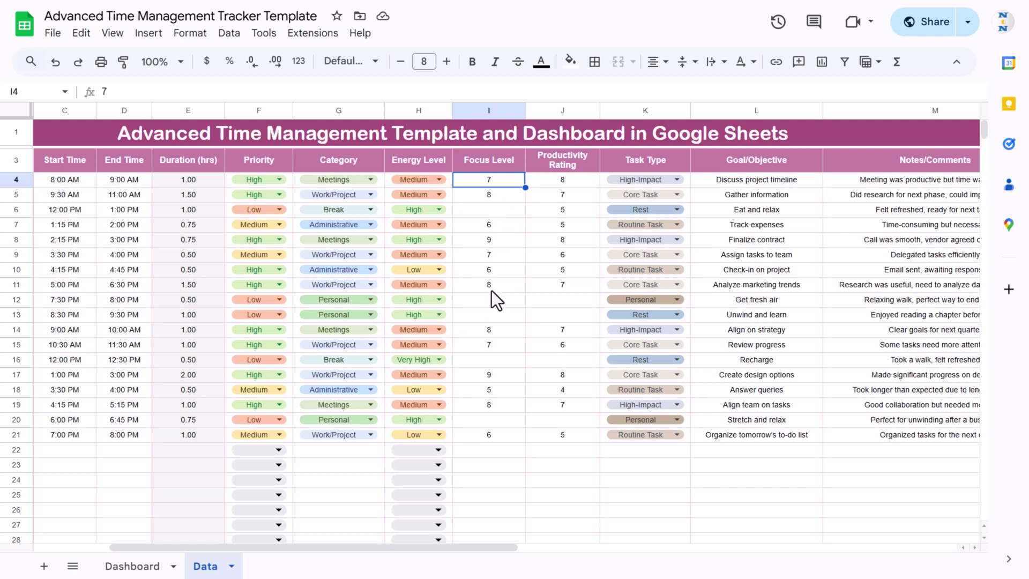
left_click_drag(494, 212, 329, 209)
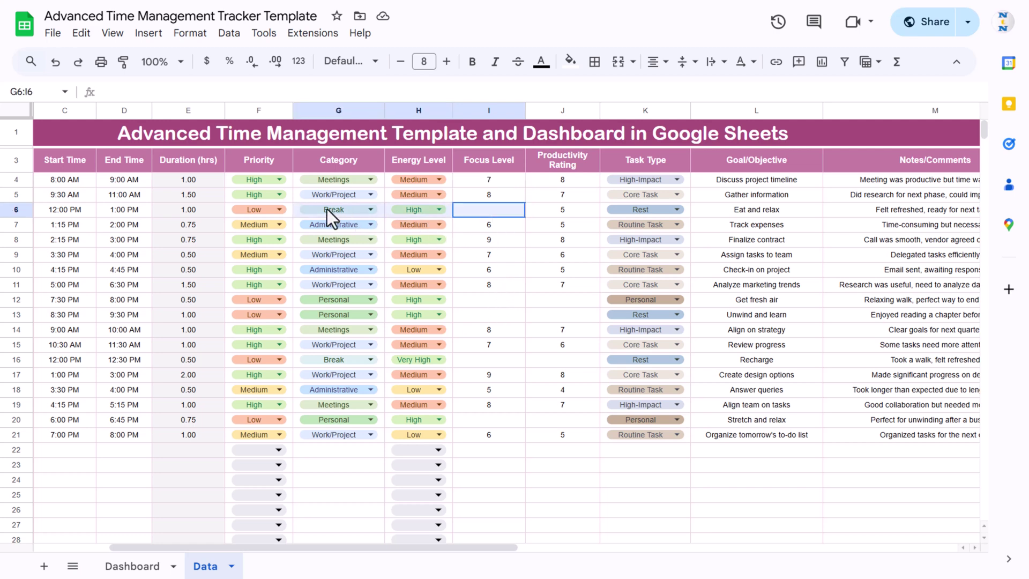
left_click_drag(488, 285, 325, 310)
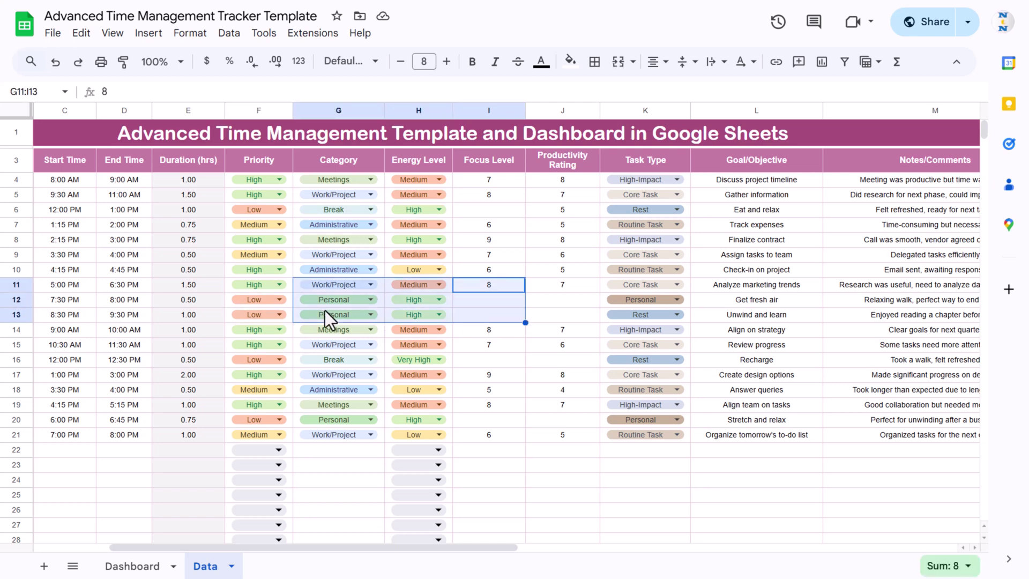
left_click(480, 306)
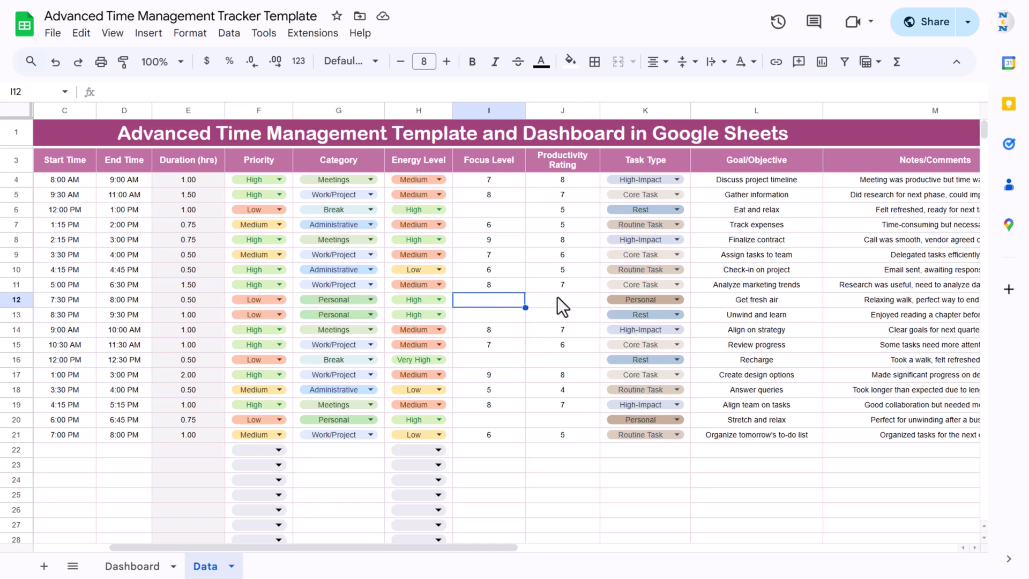
left_click_drag(560, 300, 567, 312)
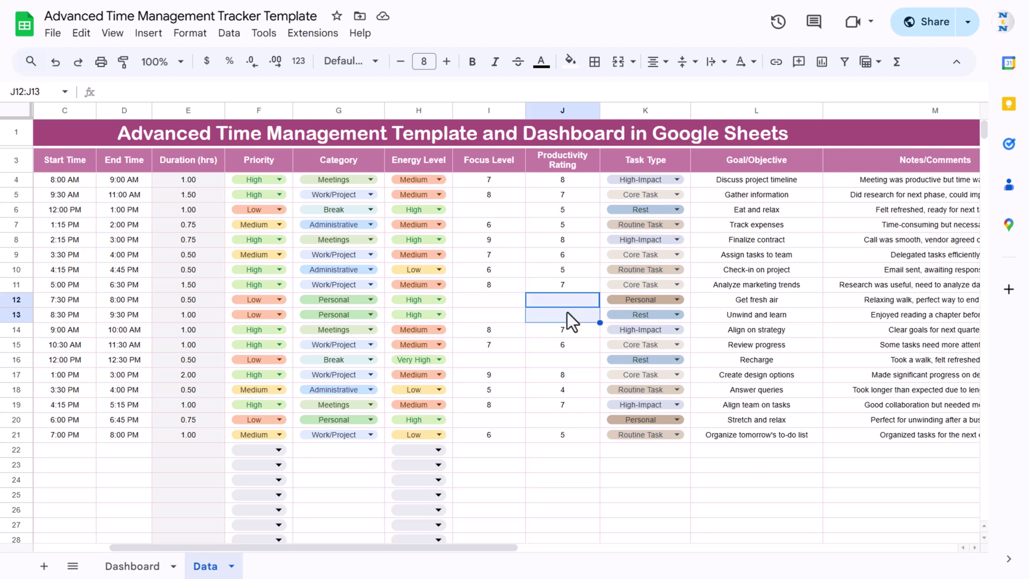
left_click(570, 180)
left_click_drag(577, 180, 576, 249)
scroll(576, 258, "down", 2)
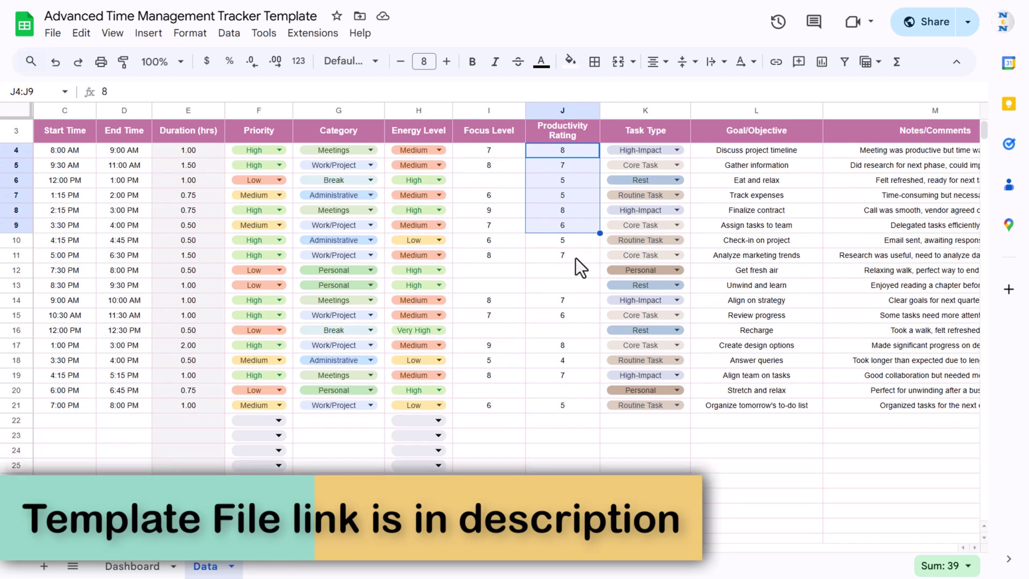
Inspect the Task Type column's choices for K4 without changing them, then select the first goal
scroll(580, 332, "up", 2)
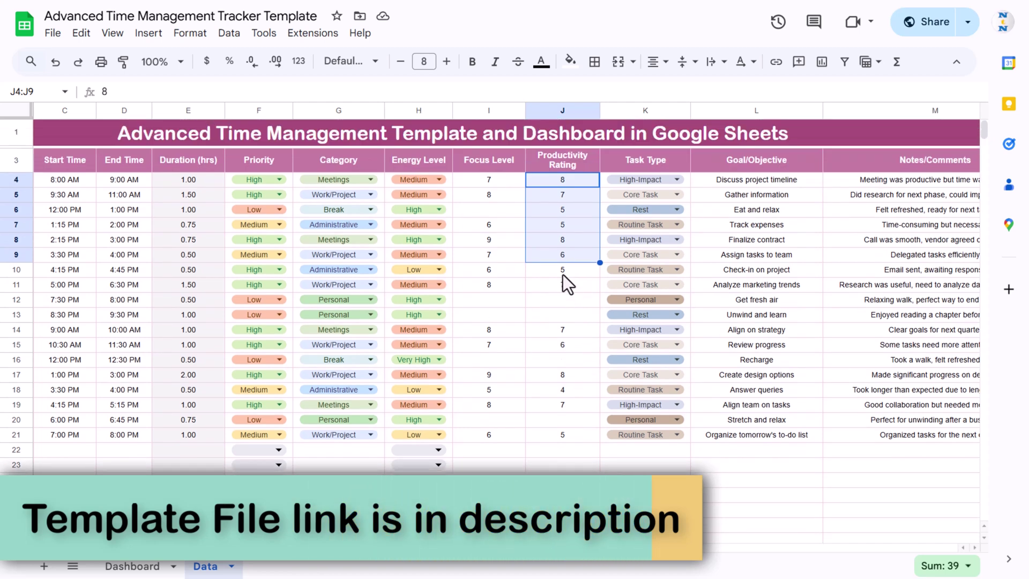
scroll(734, 223, "right", 1)
scroll(696, 221, "right", 1)
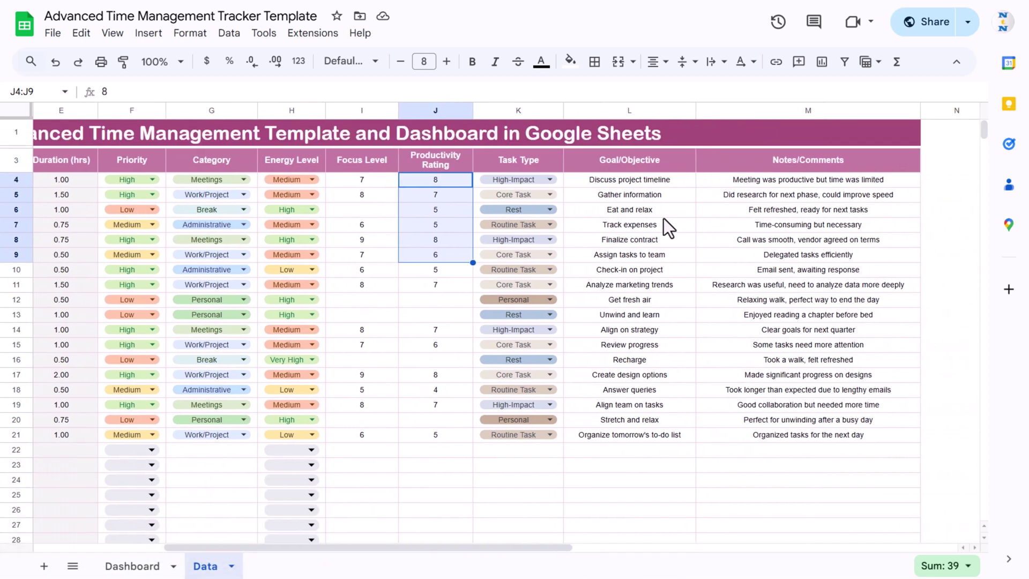
left_click(552, 160)
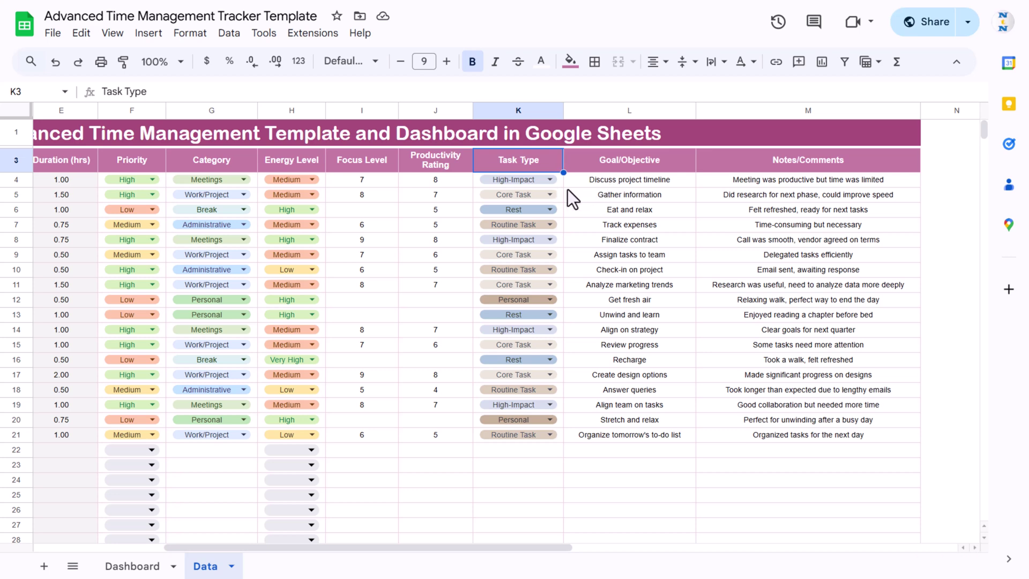
left_click(552, 179)
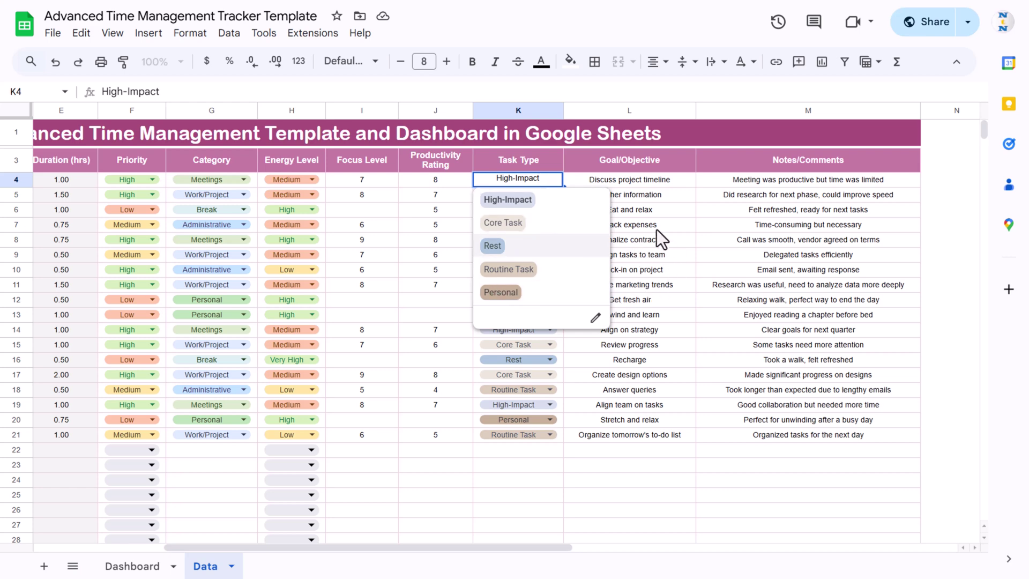
left_click(645, 215)
left_click(651, 178)
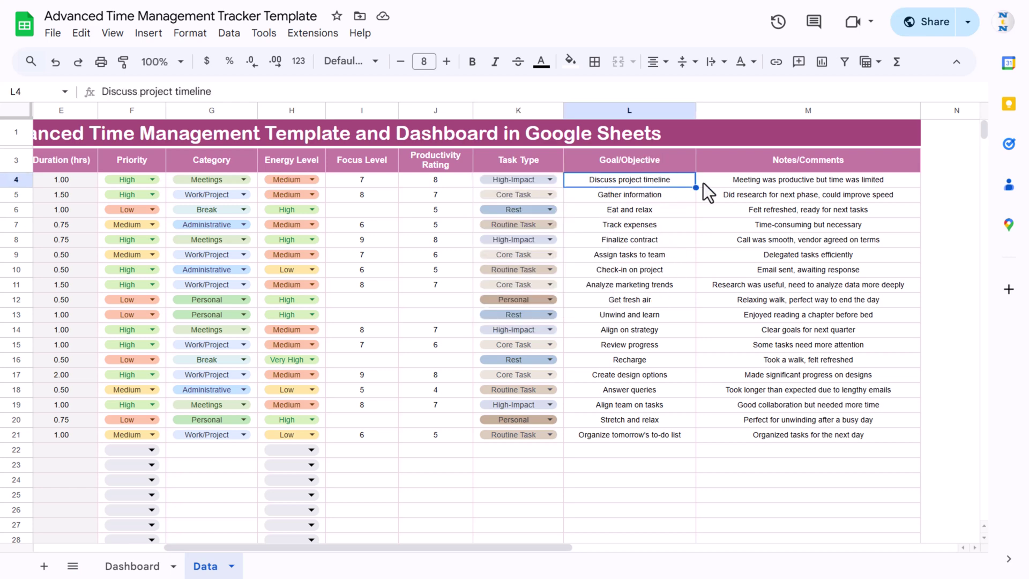
Select the notes in M4:M20 and the block A3:F13, then switch to the Dashboard sheet
scroll(808, 198, "right", 3)
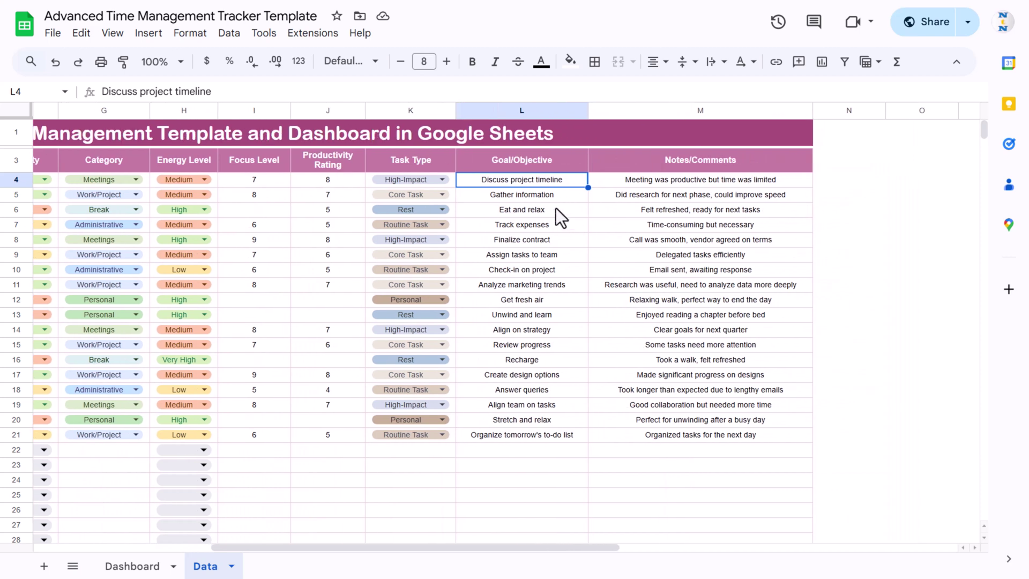
left_click_drag(697, 179, 686, 420)
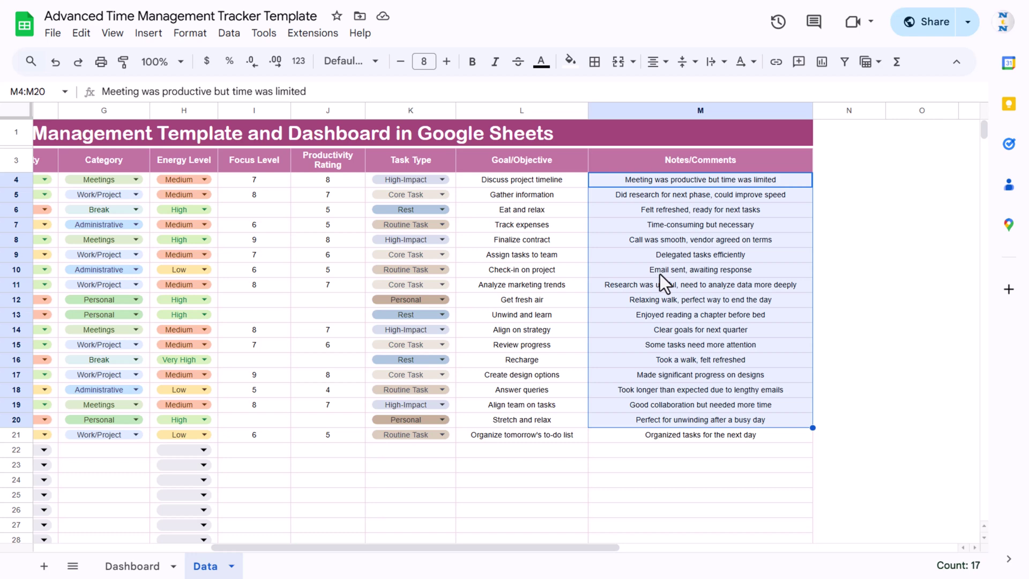
scroll(580, 220, "left", 10)
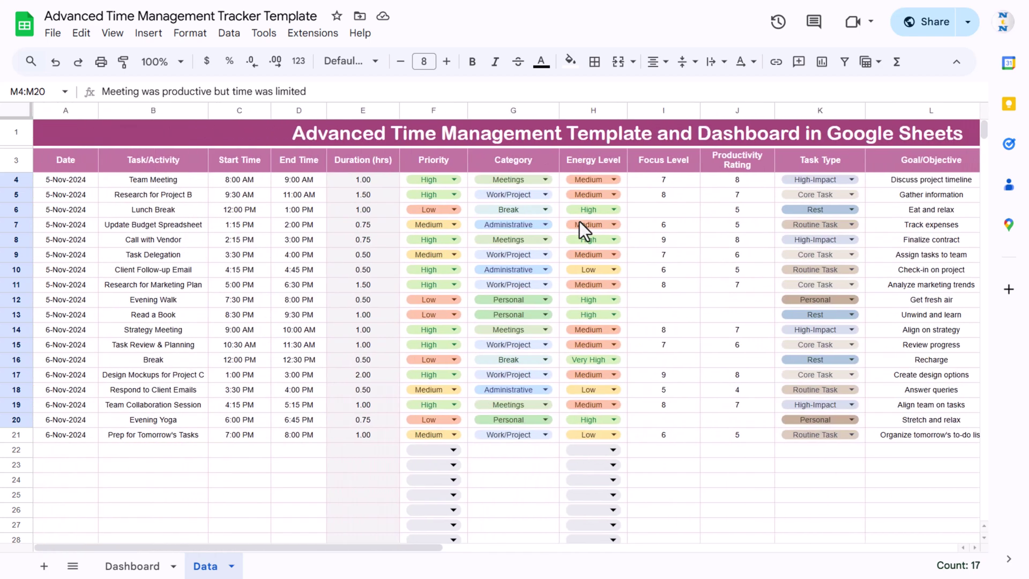
left_click_drag(65, 160, 445, 330)
left_click(145, 565)
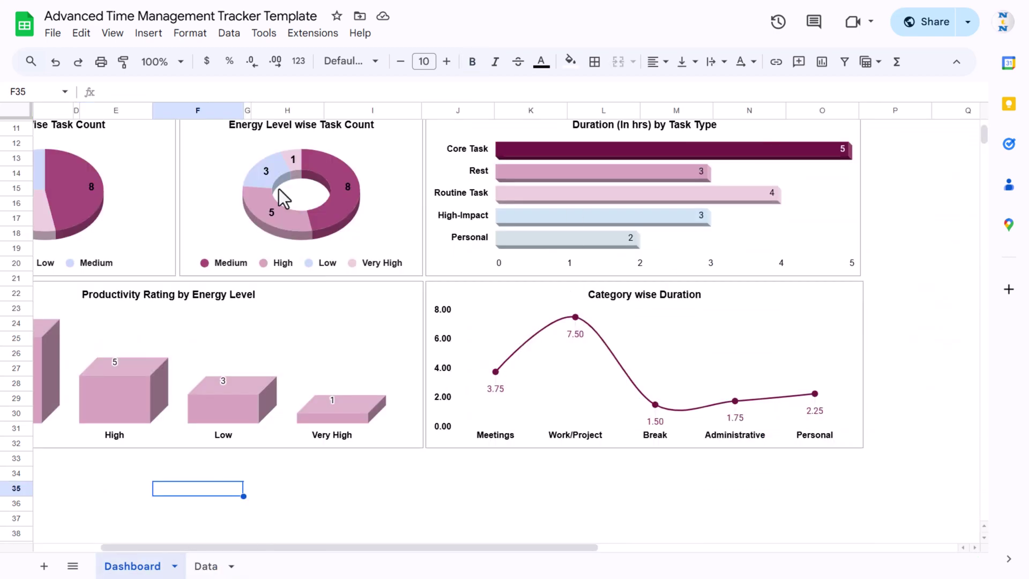
Move between the Data and Dashboard sheets, ending on Data with the Date header A3 selected
left_click(208, 565)
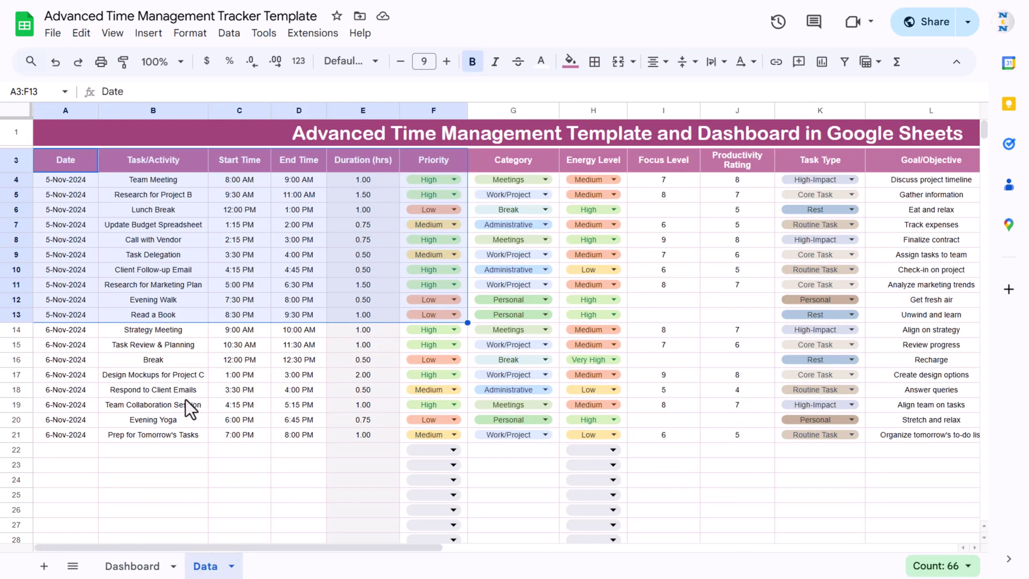
left_click_drag(64, 449, 182, 449)
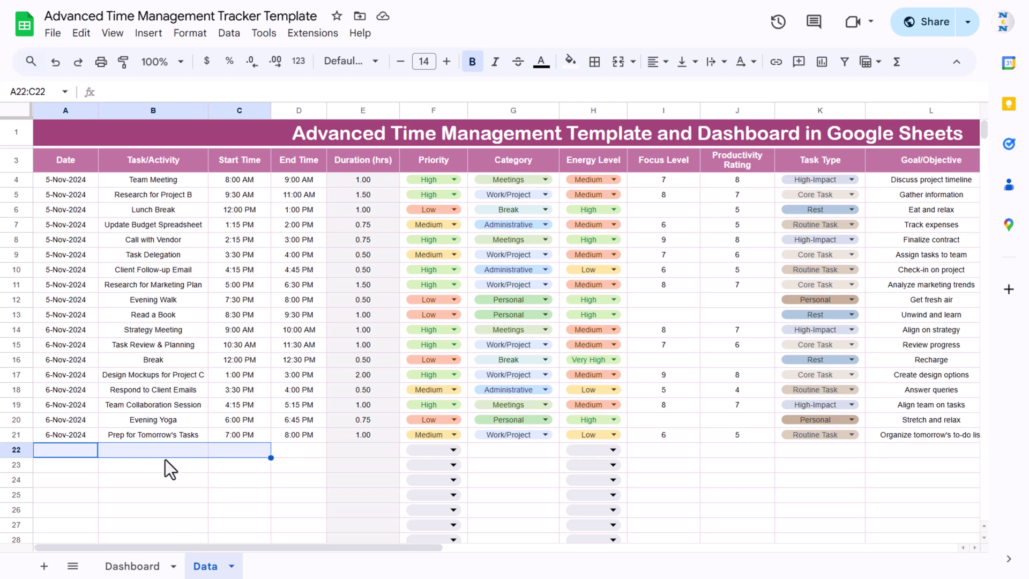
left_click(134, 565)
scroll(429, 284, "up", 5)
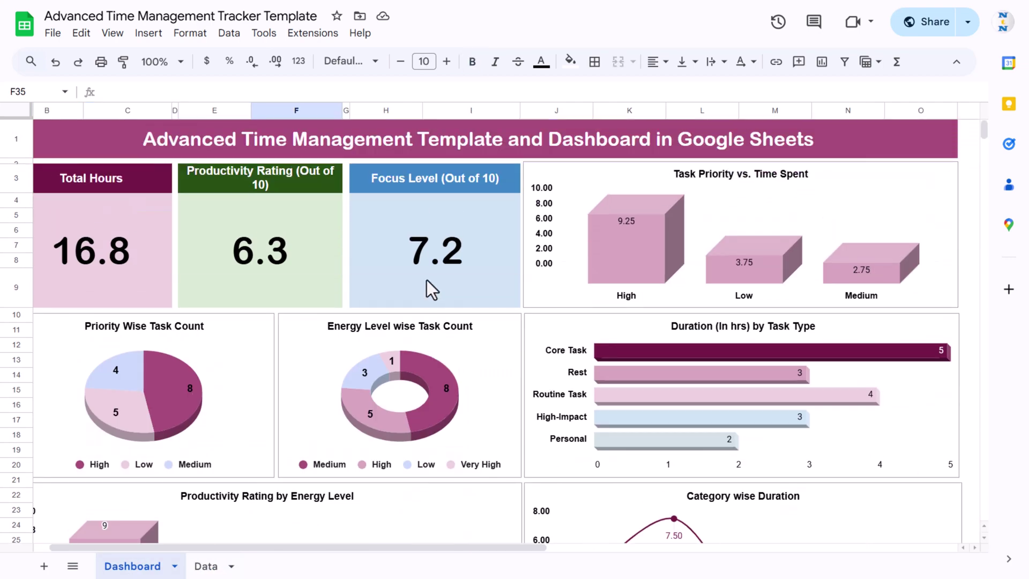
left_click(204, 565)
left_click(169, 166)
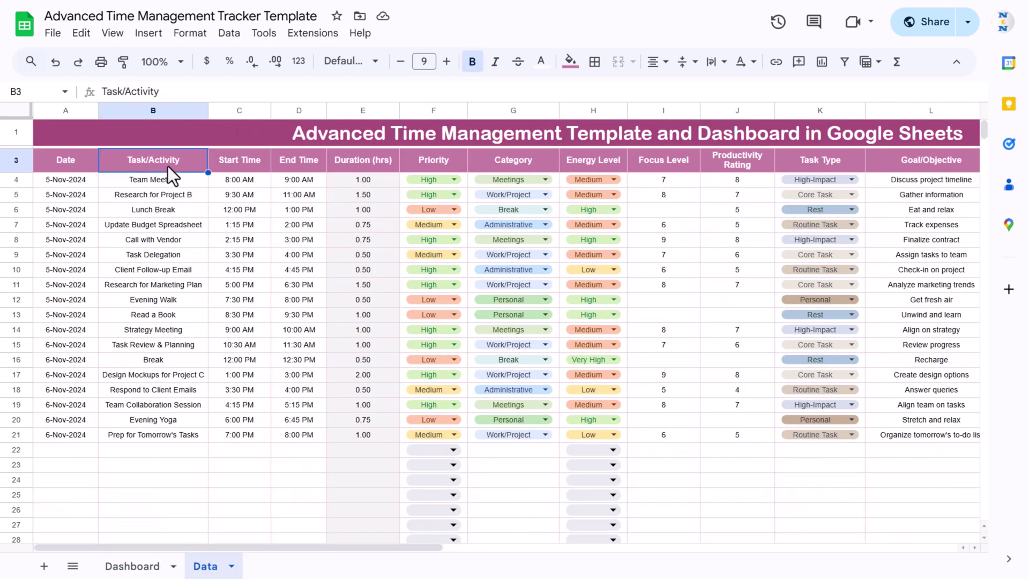
key("Left")
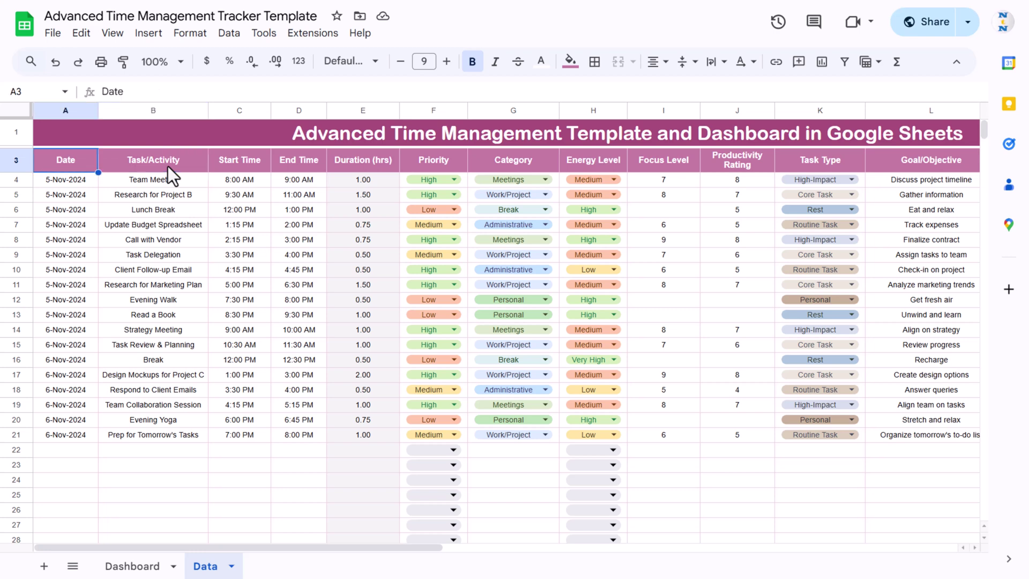
Copy the full task table A3:M21 and bring up the File menu
key("ctrl+shift+Right")
key("ctrl+shift+Down")
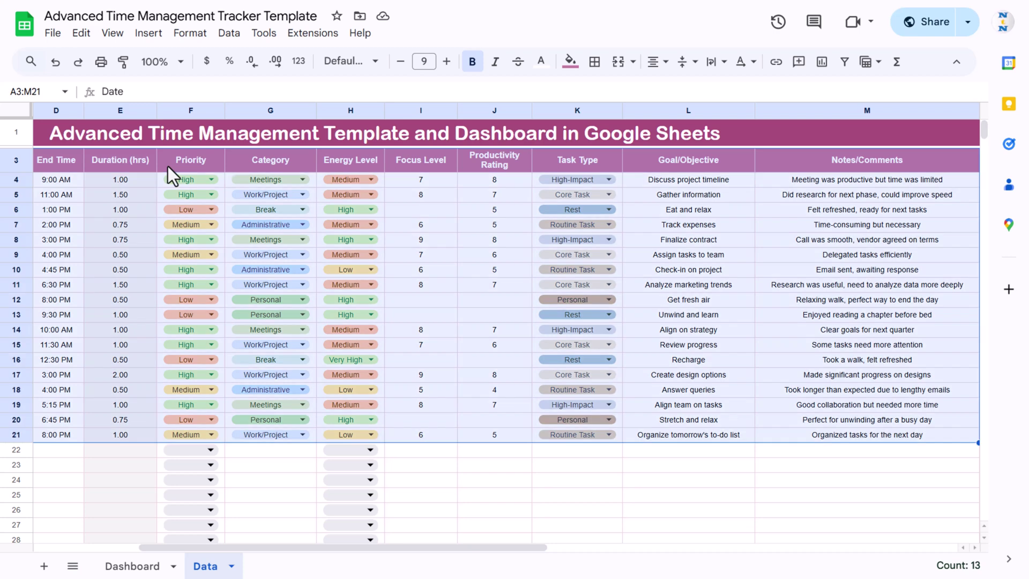
key("ctrl+c")
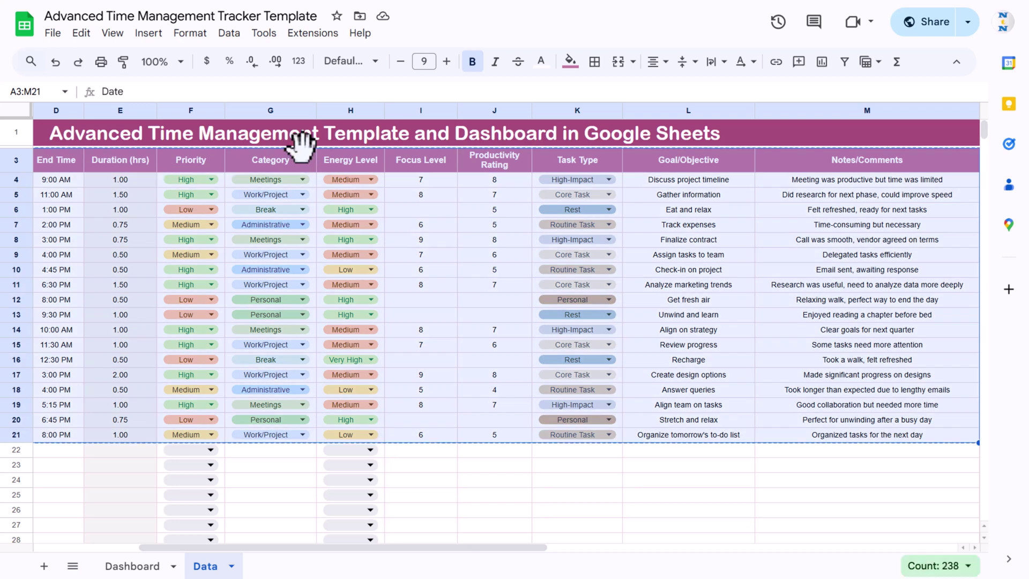
left_click(52, 34)
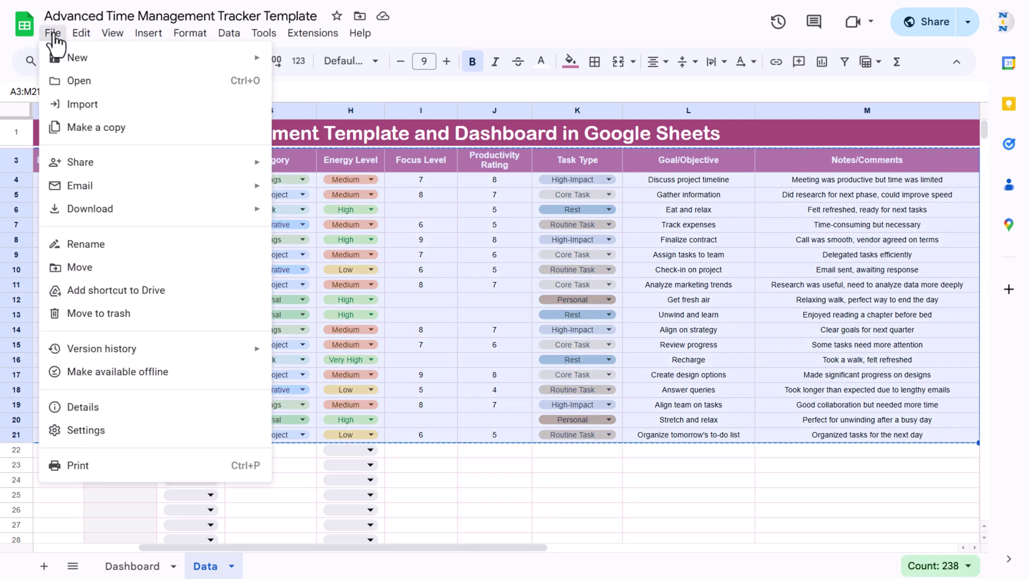
Create a blank spreadsheet, paste the task table at A1, and close the Tables panel
mouse_move(71, 59)
left_click(310, 64)
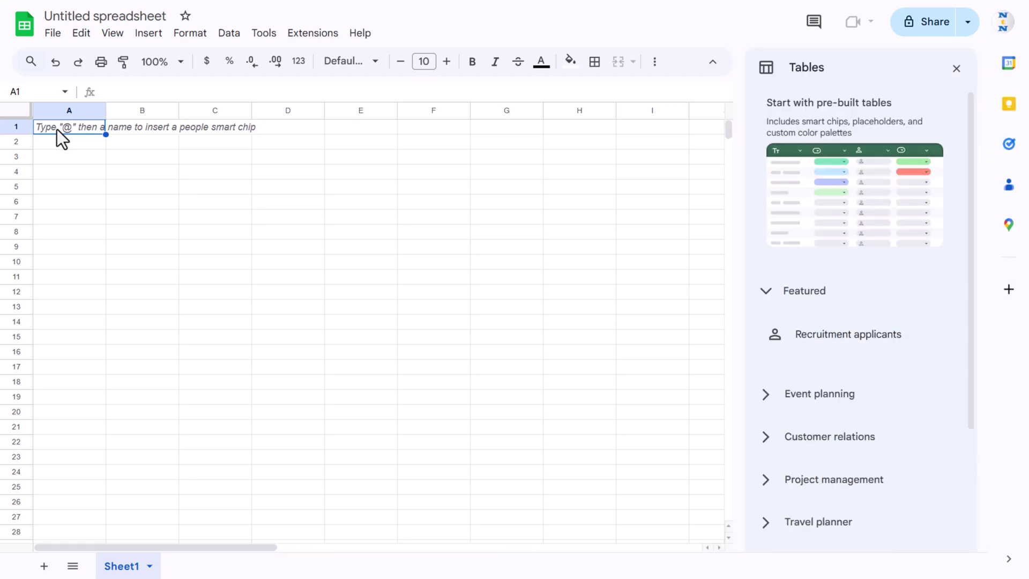
key("ctrl+v")
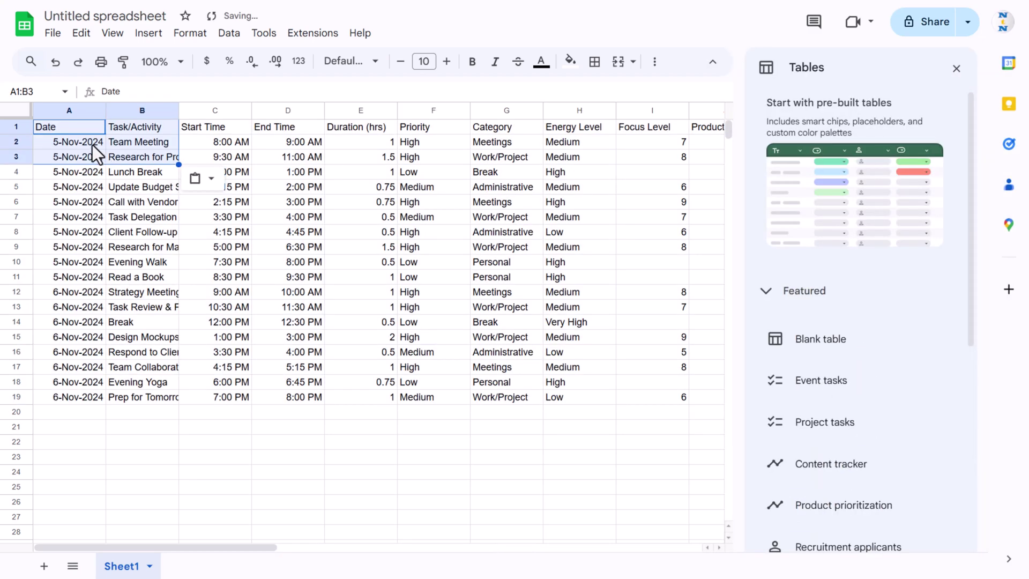
left_click(370, 172)
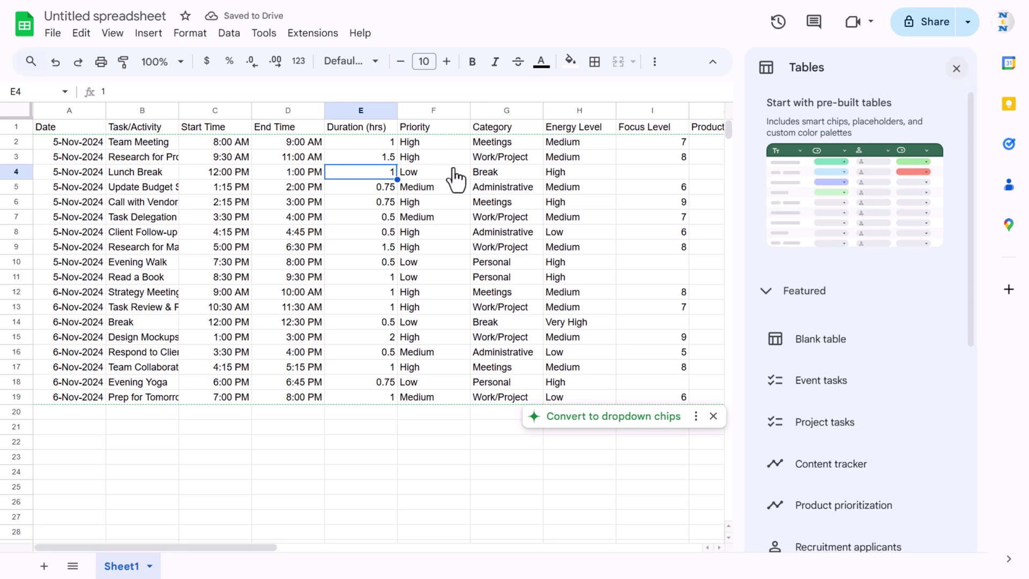
left_click(955, 68)
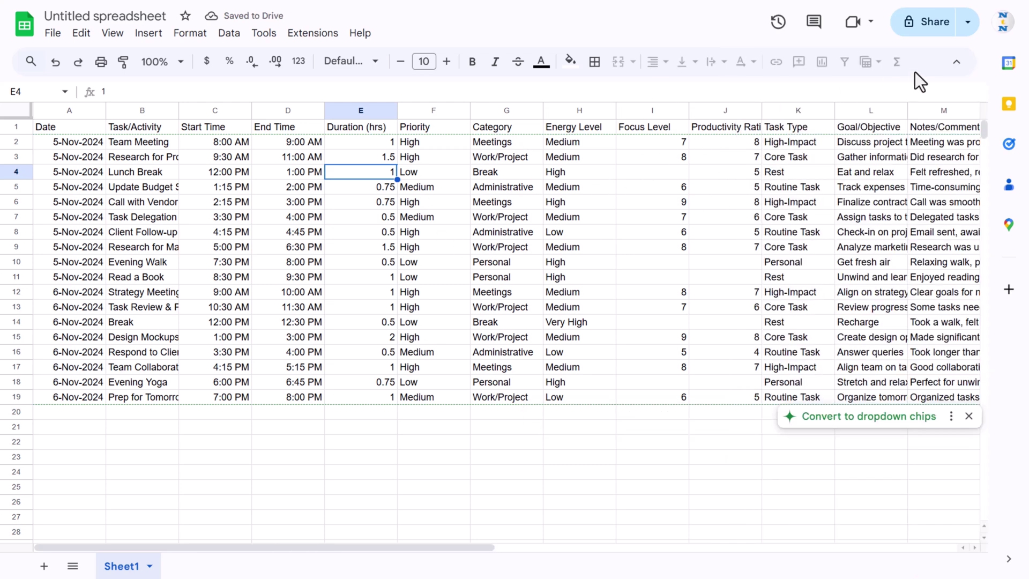
Center all of A1:M19 horizontally and vertically in 8-point text, then select header row A1:M1
left_click(312, 185)
left_click(264, 141)
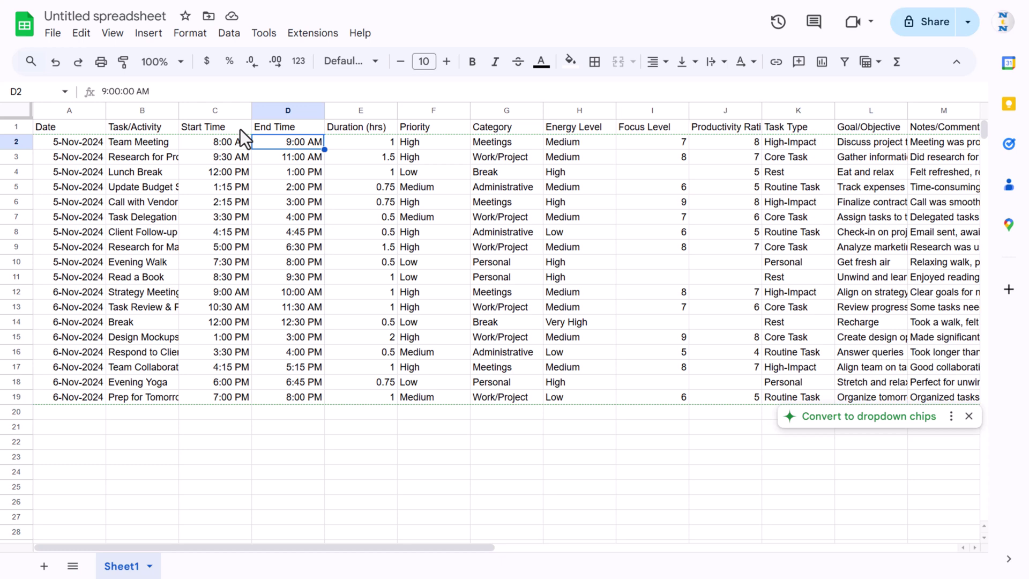
key("ctrl+a")
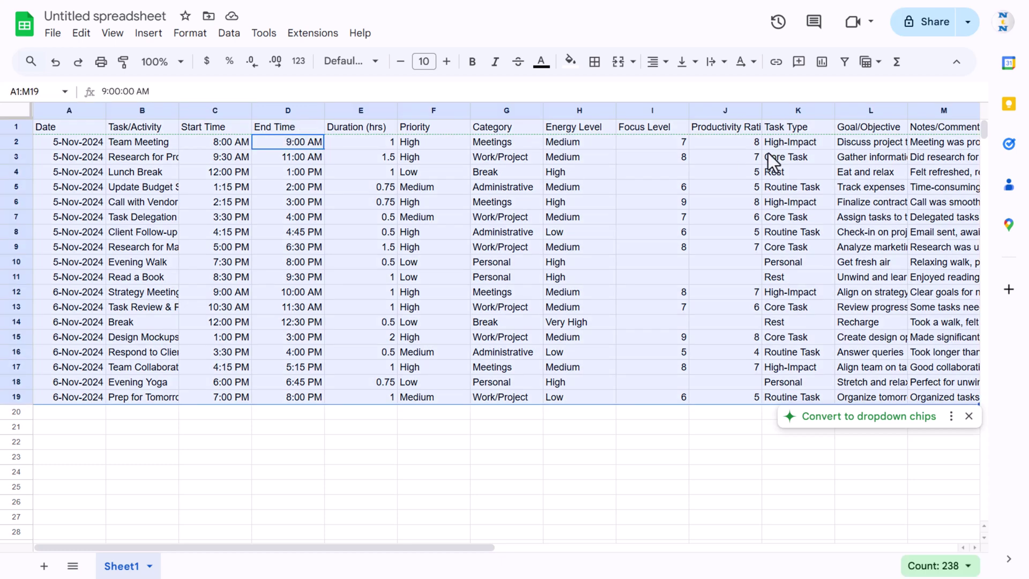
left_click(665, 62)
left_click(679, 89)
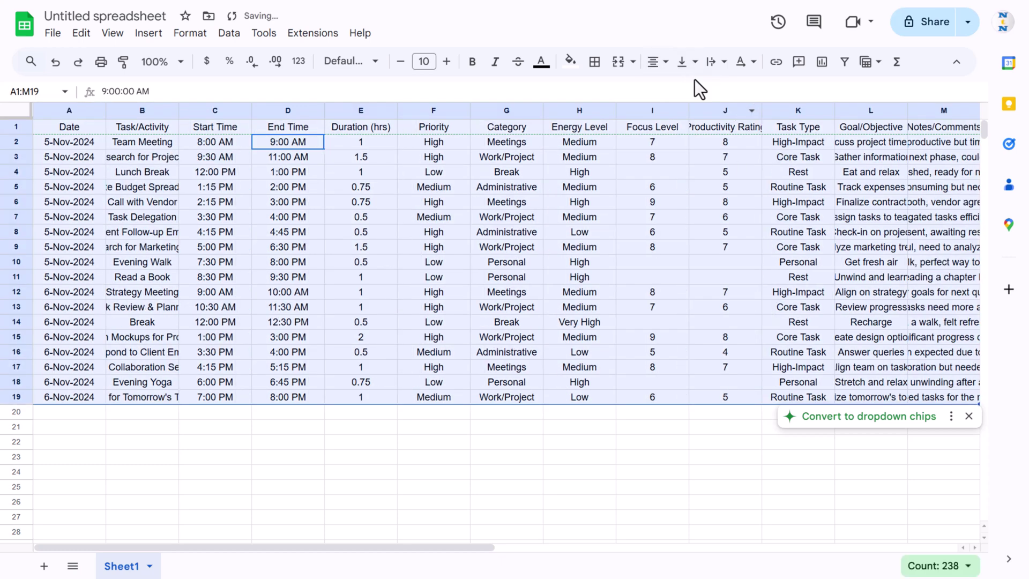
left_click(689, 62)
left_click(710, 90)
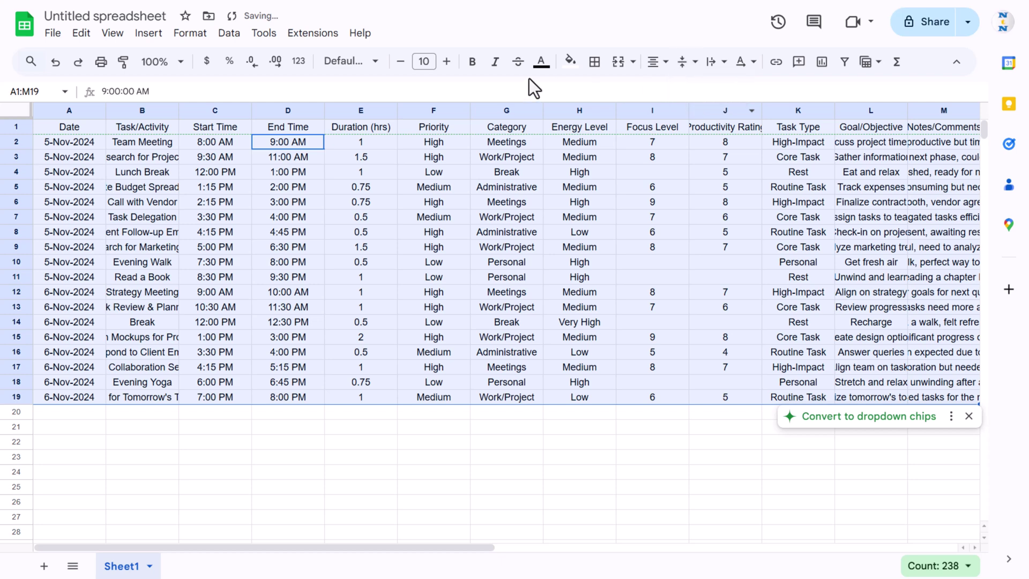
left_click(401, 61)
left_click(400, 62)
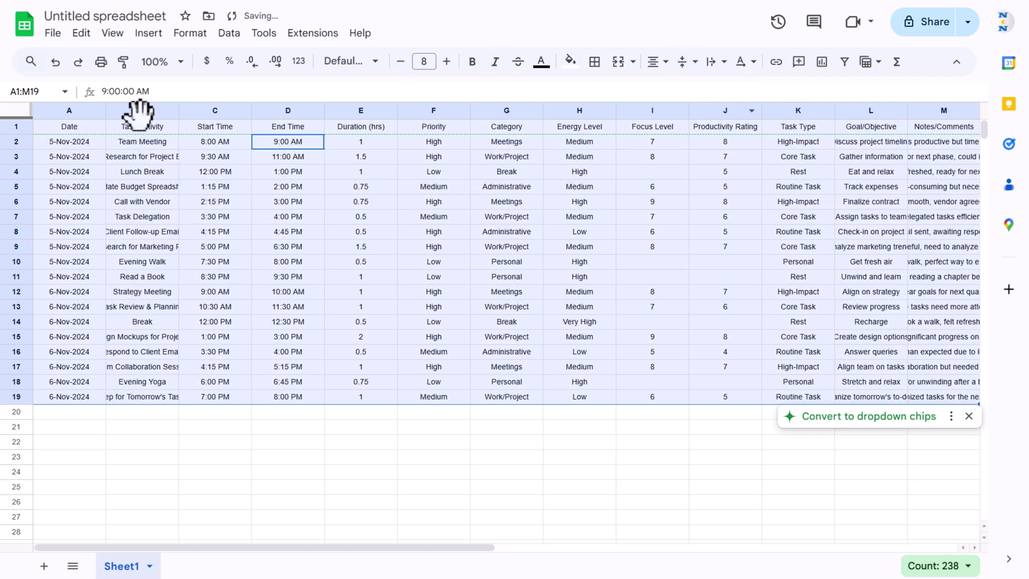
left_click(85, 130)
key("ctrl+shift+Right")
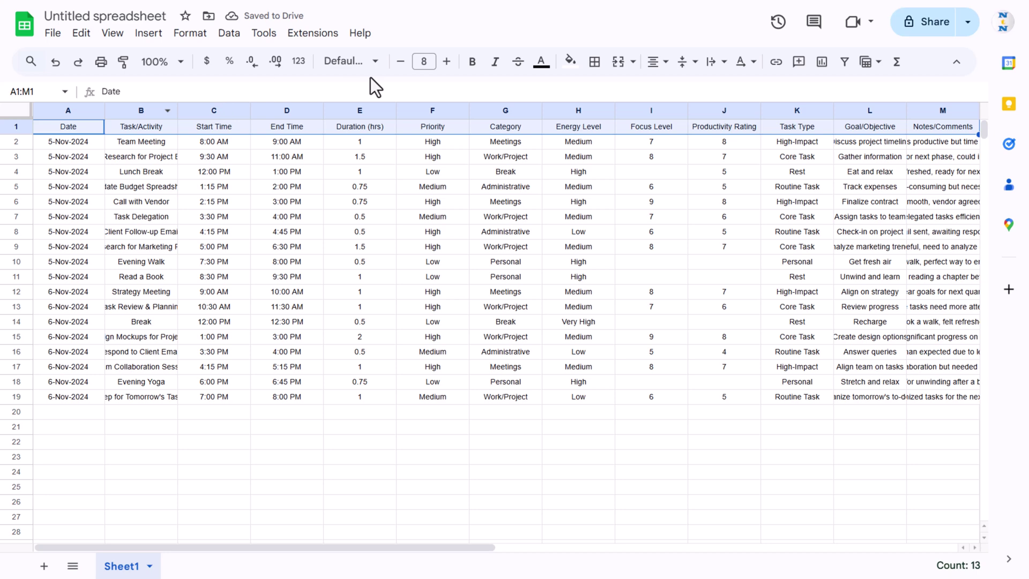
Style the header row with dark magenta fill and white bold text at font size 9
left_click(570, 64)
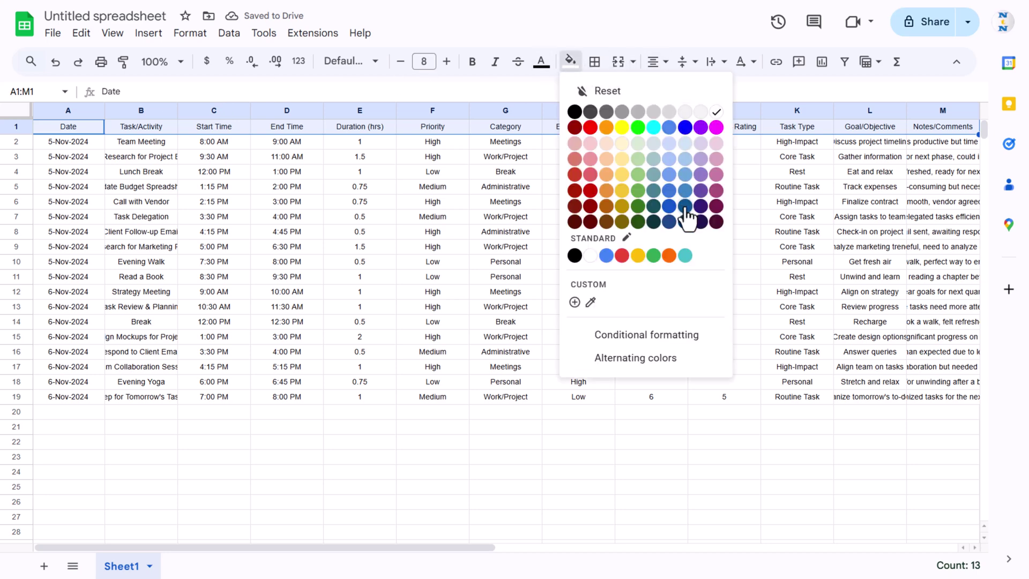
left_click(717, 208)
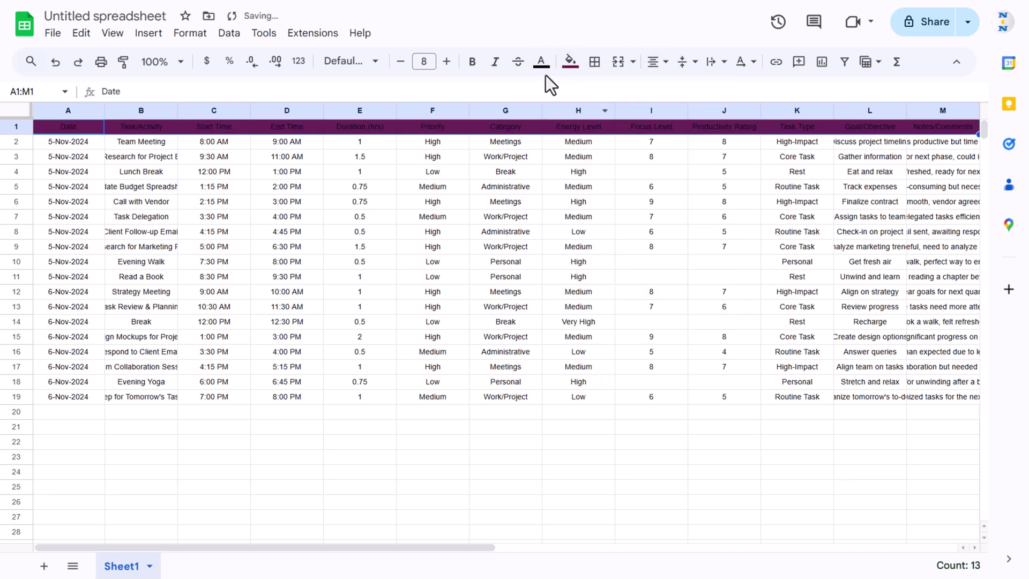
left_click(542, 62)
left_click(686, 113)
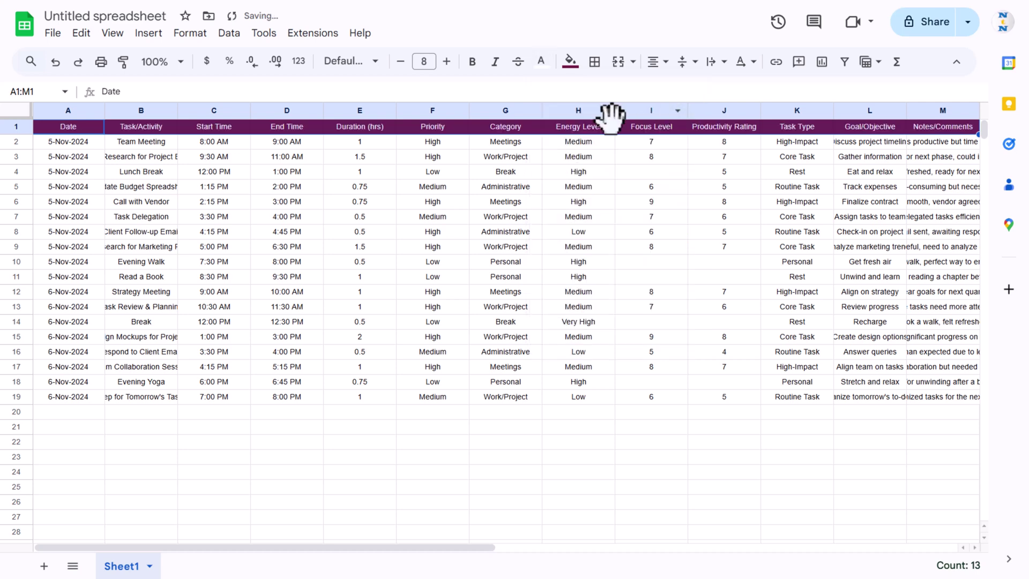
left_click(472, 61)
left_click(447, 62)
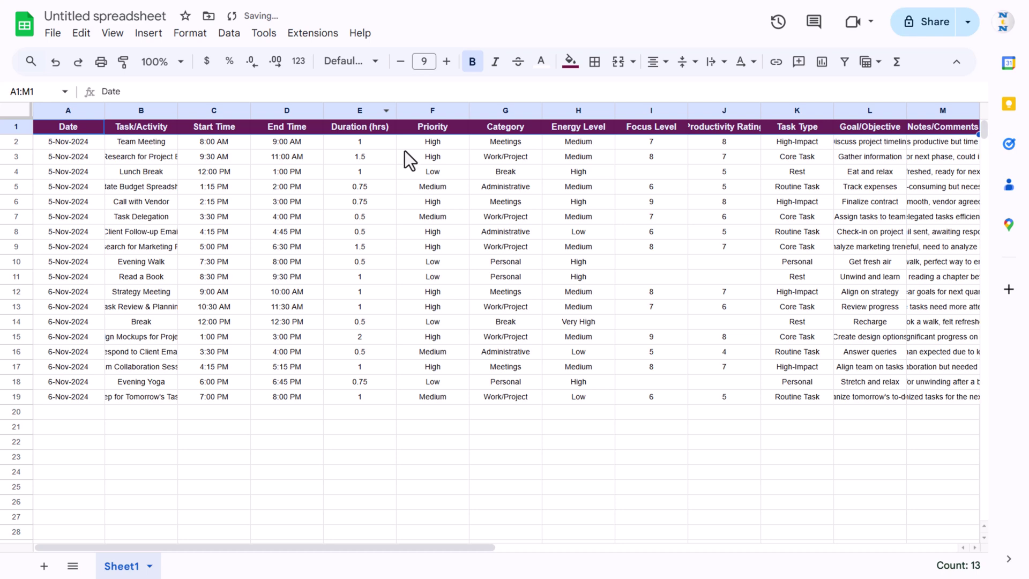
left_click(370, 171)
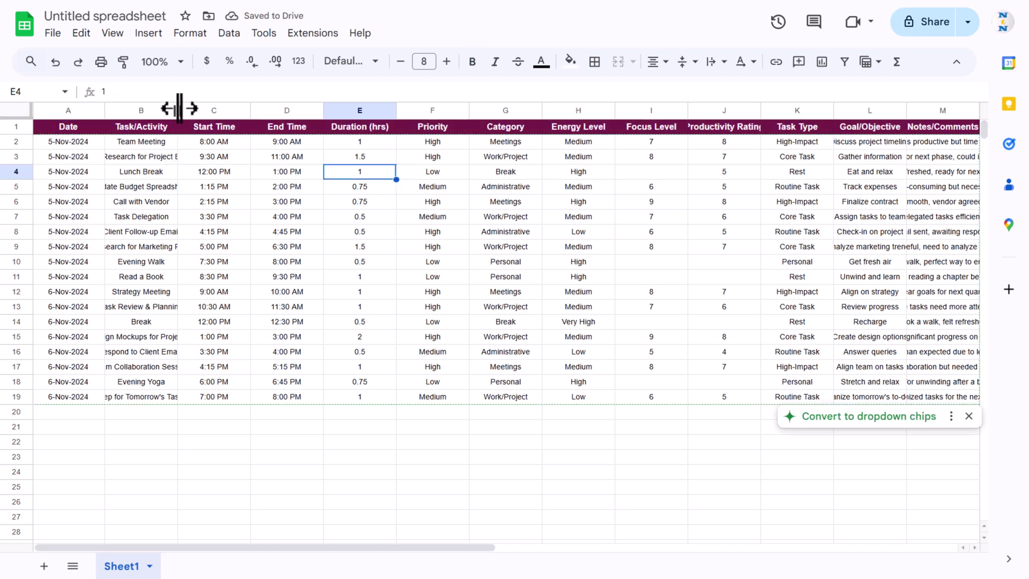
Widen column B and the Goal/Objective and Notes/Comments columns to show full text
left_click_drag(179, 109, 214, 109)
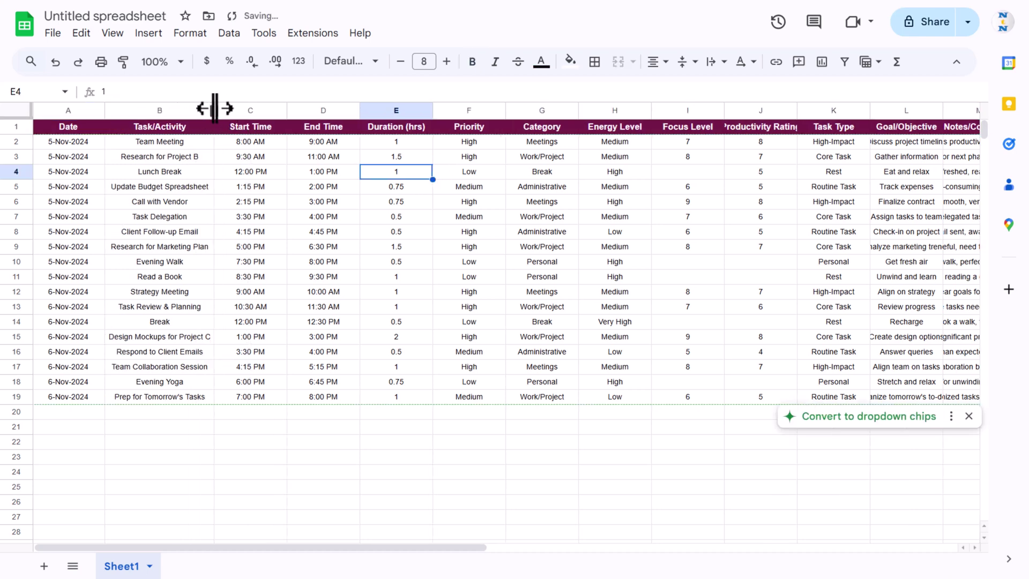
scroll(527, 198, "right", 3)
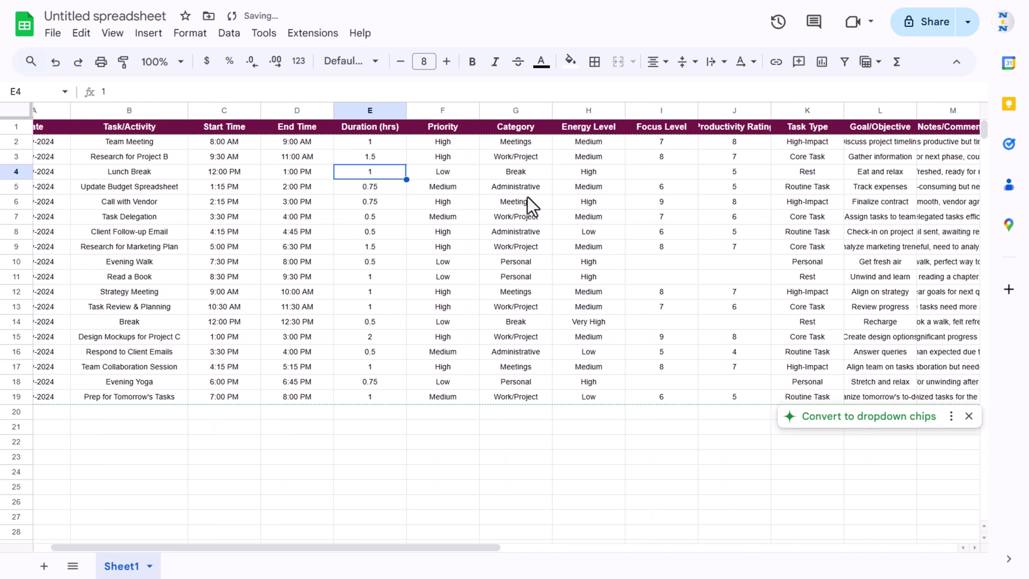
scroll(527, 197, "right", 2)
left_click_drag(606, 111, 822, 108)
left_click(777, 171)
scroll(760, 188, "left", 2)
scroll(436, 239, "left", 3)
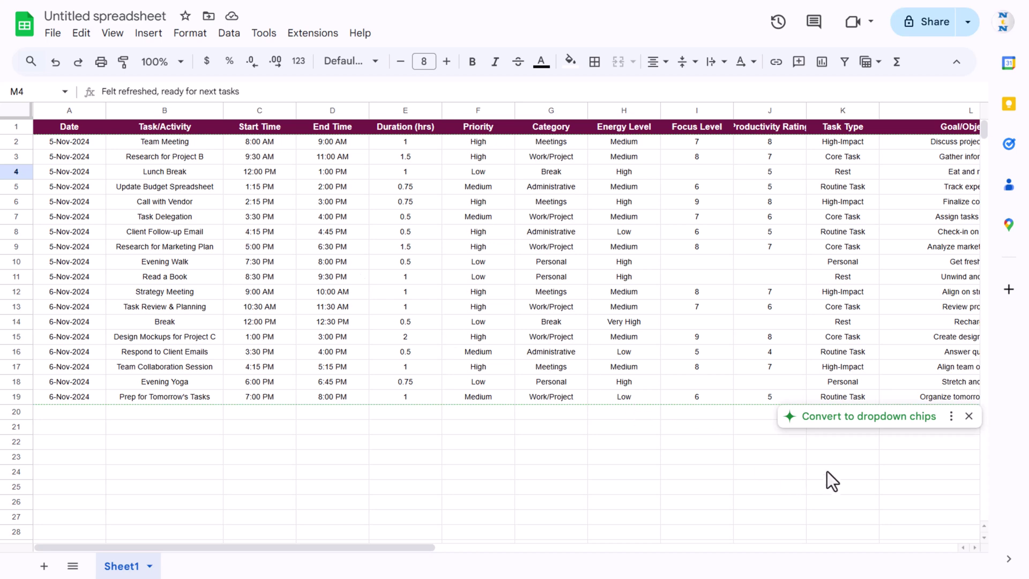
Accept the suggestion to convert Priority, Category, Energy Level and Task Type into chips, then select column B's task names
left_click(843, 427)
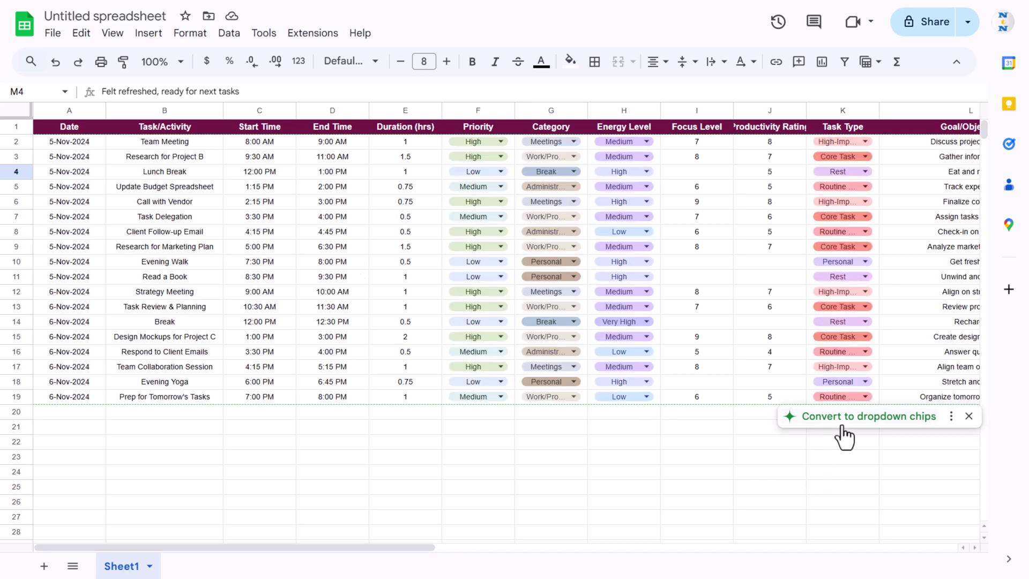
left_click(927, 429)
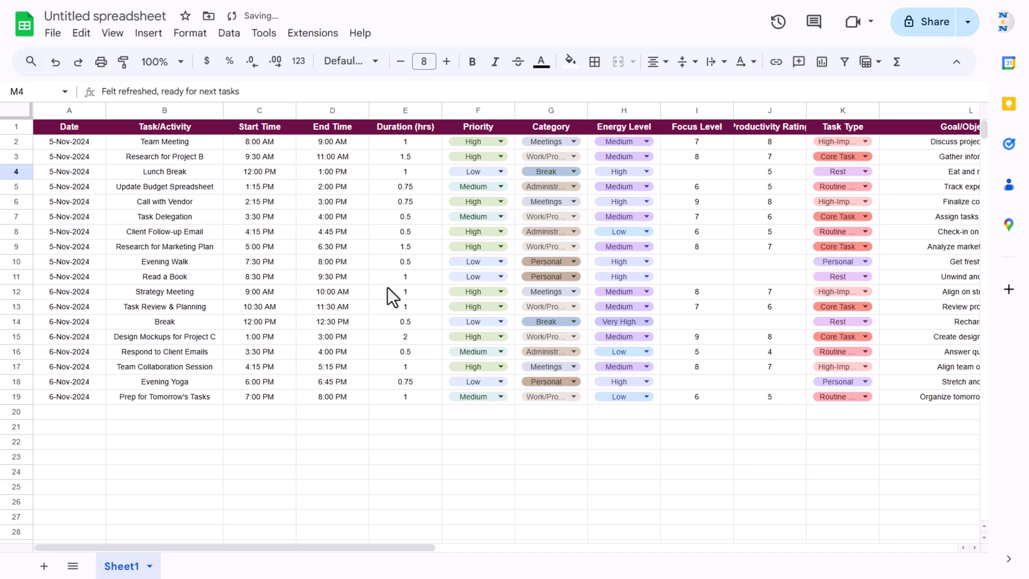
left_click_drag(194, 144, 188, 397)
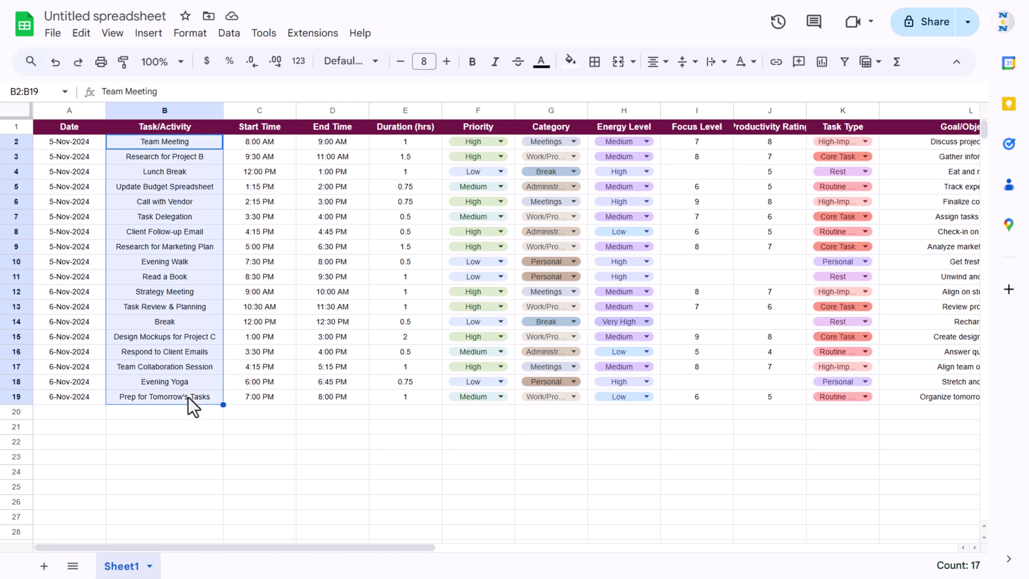
Add a dropdown rule to the task names in B2:B19 with default colours and close the validation rules panel
right_click(191, 193)
left_click(263, 506)
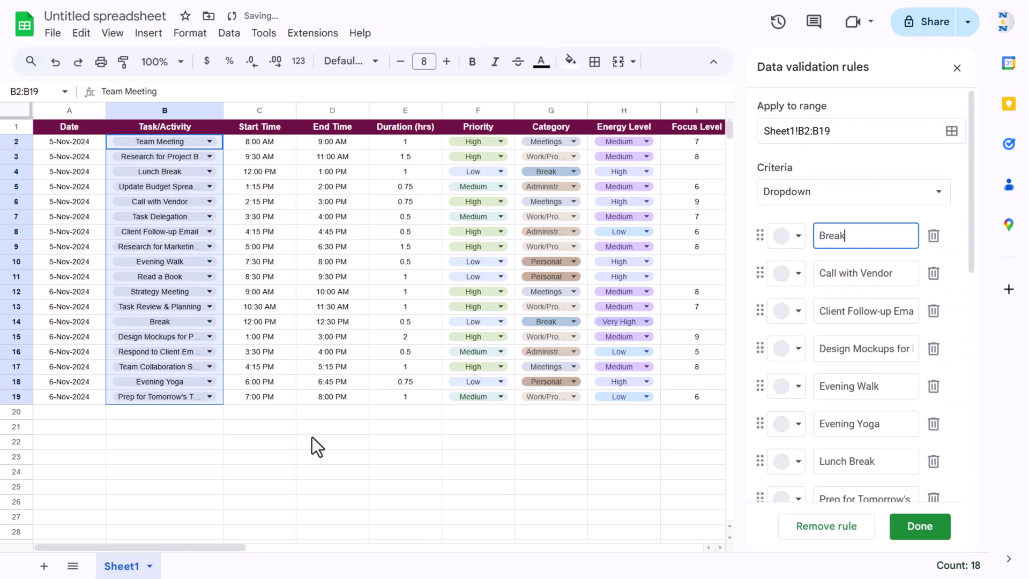
scroll(869, 426, "down", 3)
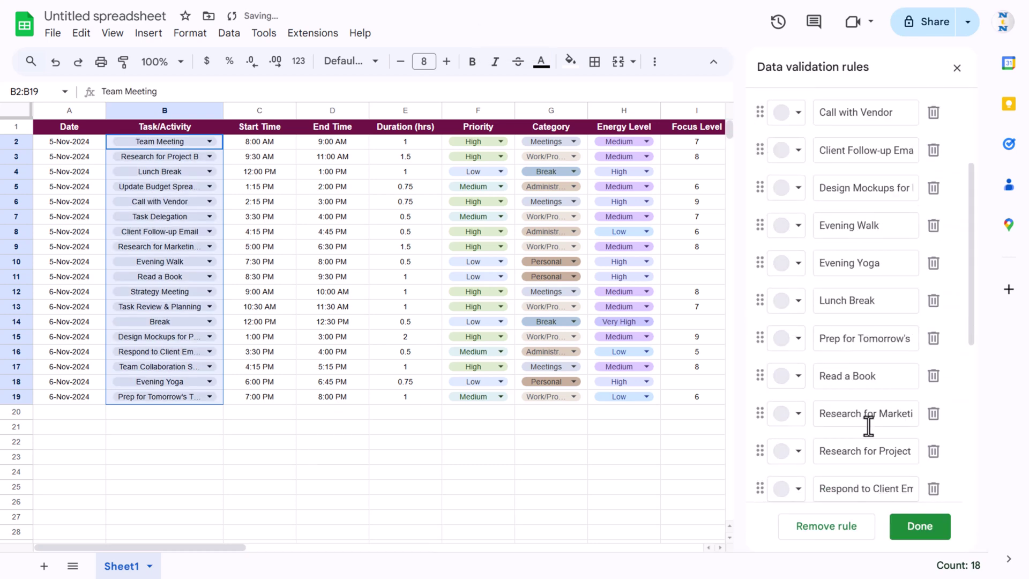
scroll(869, 426, "up", 3)
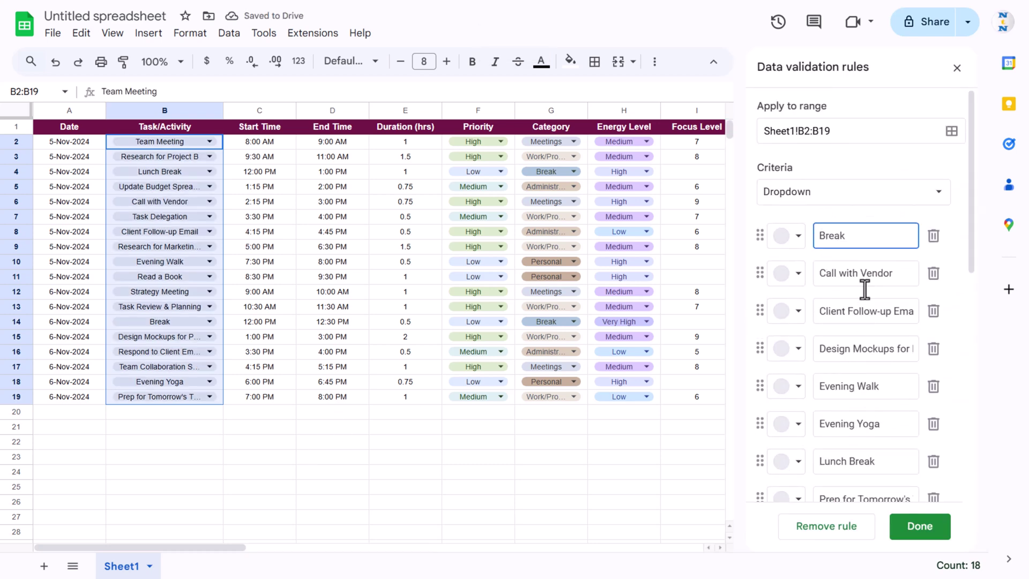
left_click(798, 238)
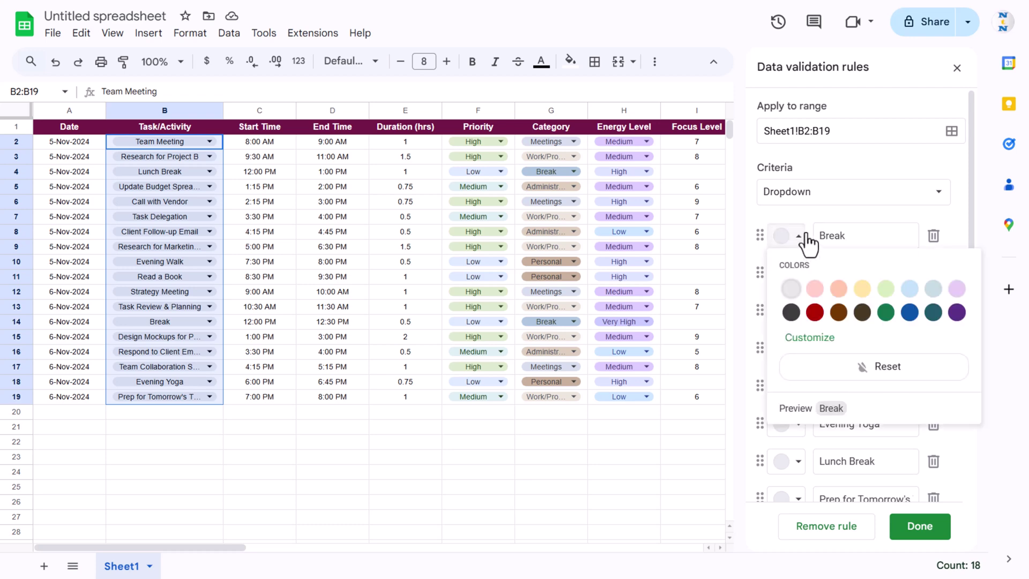
left_click(836, 214)
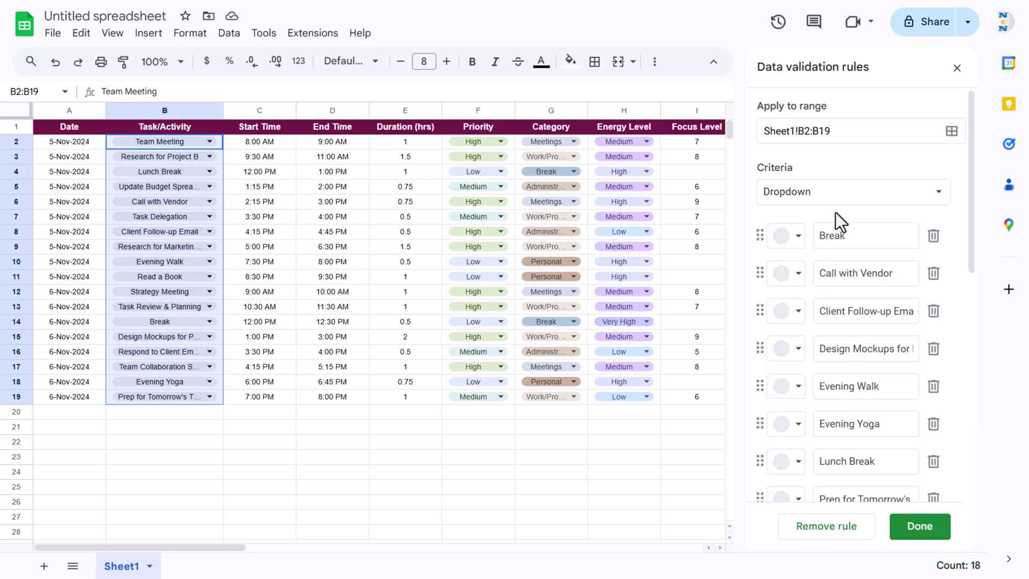
left_click(937, 528)
left_click(329, 277)
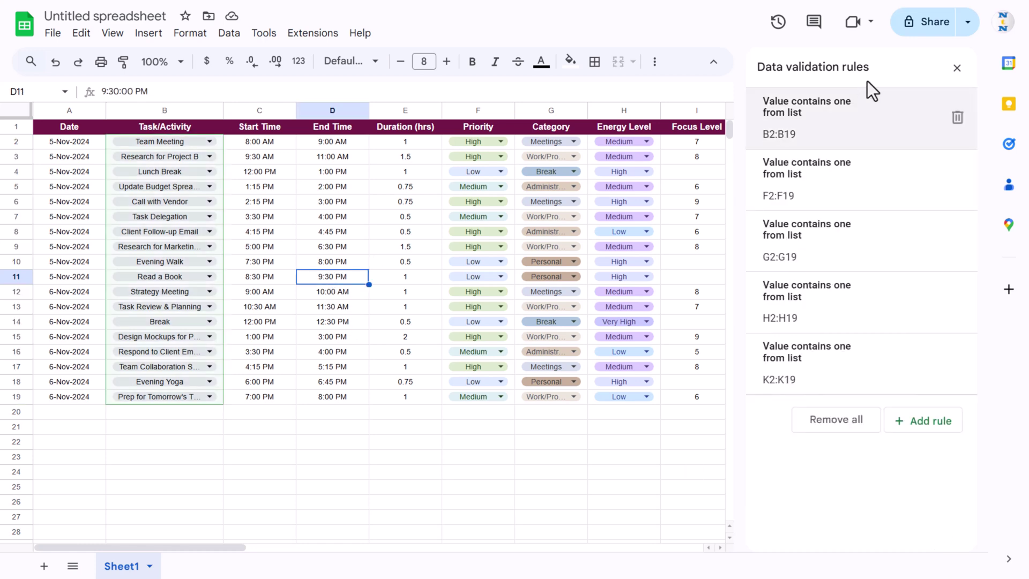
left_click(956, 68)
left_click(416, 142)
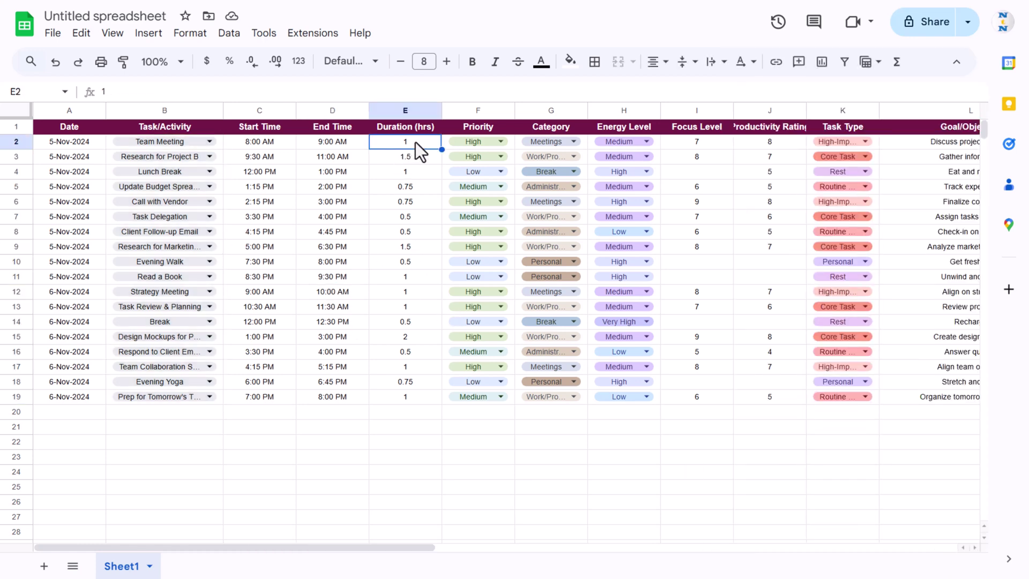
Clear the Duration values in E2:E19 and enter =D2-C2 in E2
key("ctrl+shift+Down")
key("Delete")
left_click(416, 142)
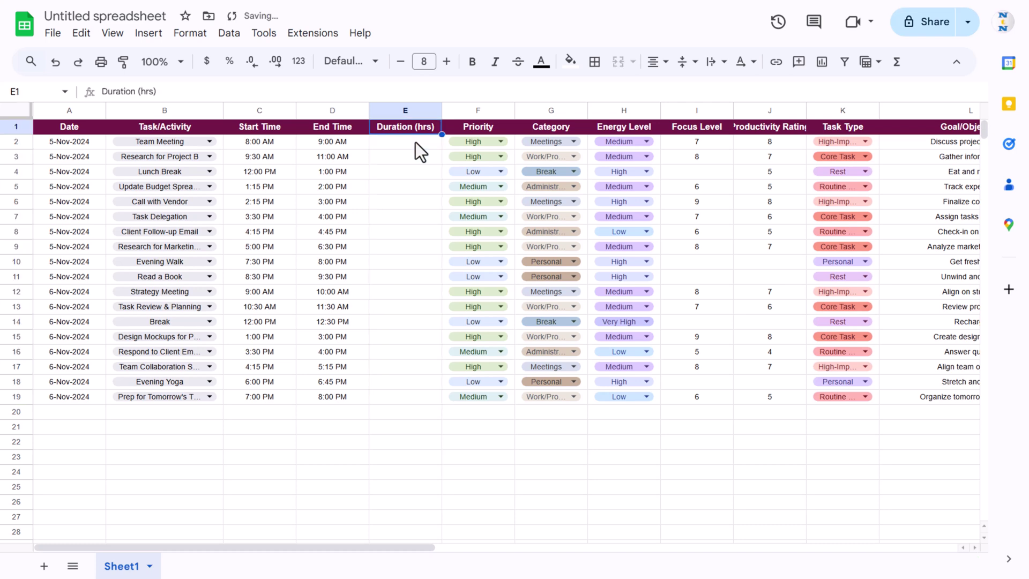
type("=D2-C2")
key("ctrl+Return")
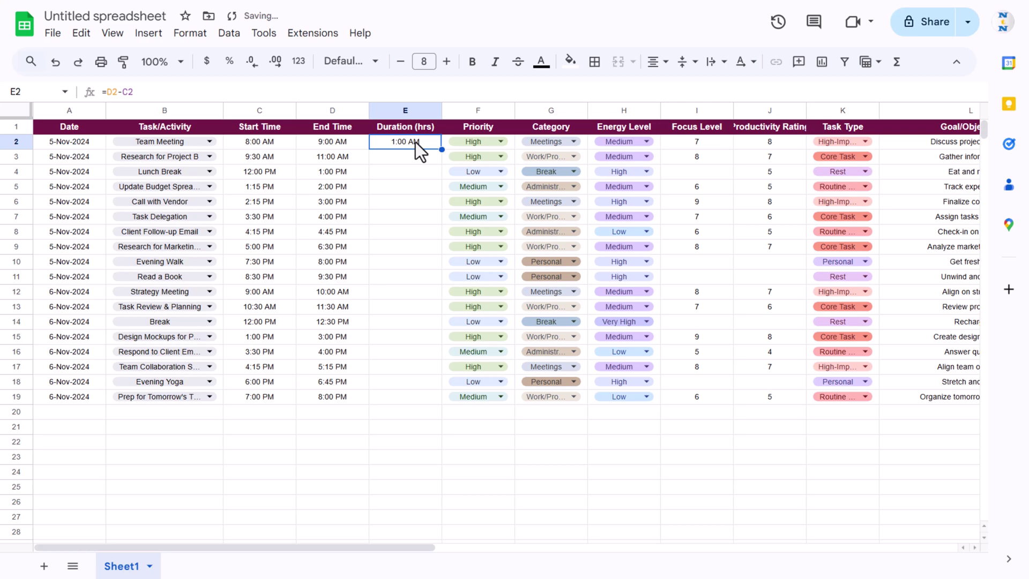
Change E2's formula to =(D2-C2)*24 and fill it down to E19
left_click_drag(108, 92, 127, 91)
key("Left")
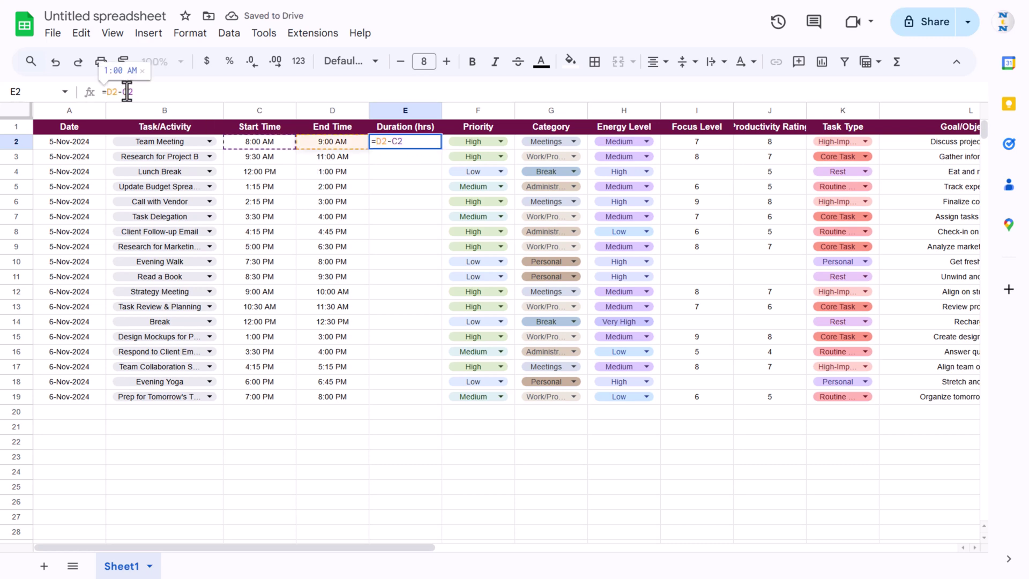
type("(")
key("End")
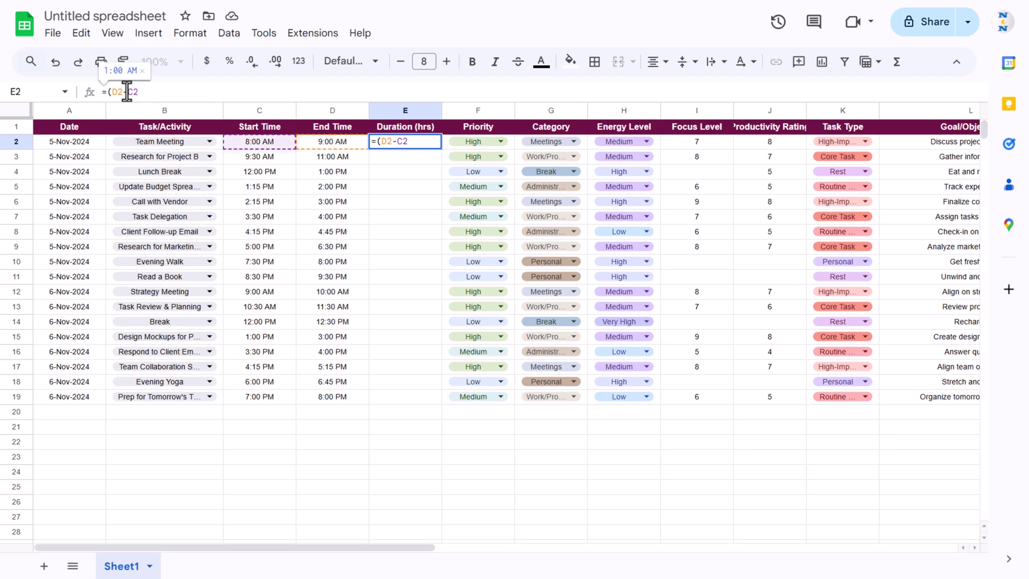
type(")*24")
key("Return")
key("Up")
left_click_drag(441, 149, 428, 387)
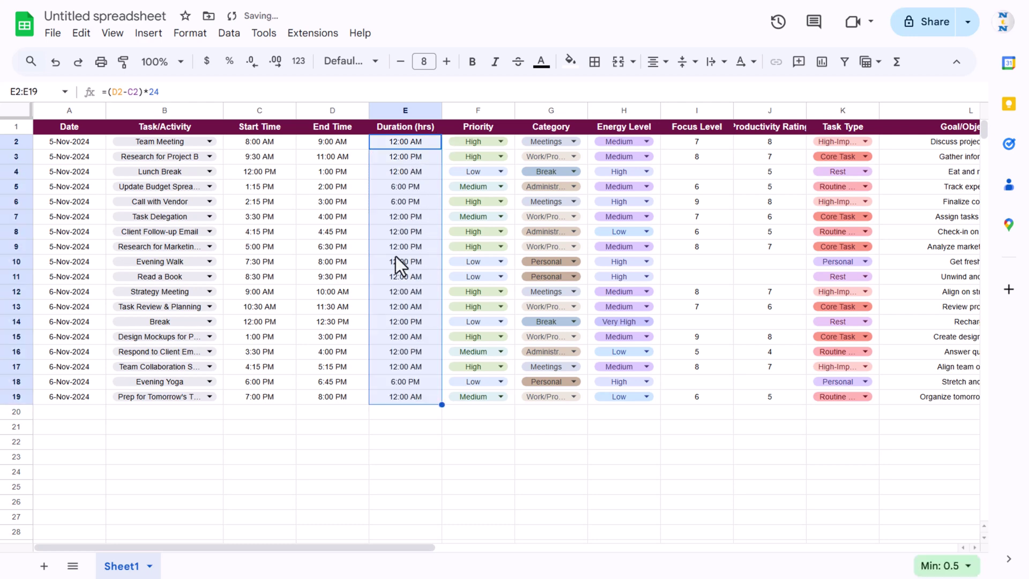
Apply the custom number format 0.0 to the Duration cells E2:E19
left_click(187, 35)
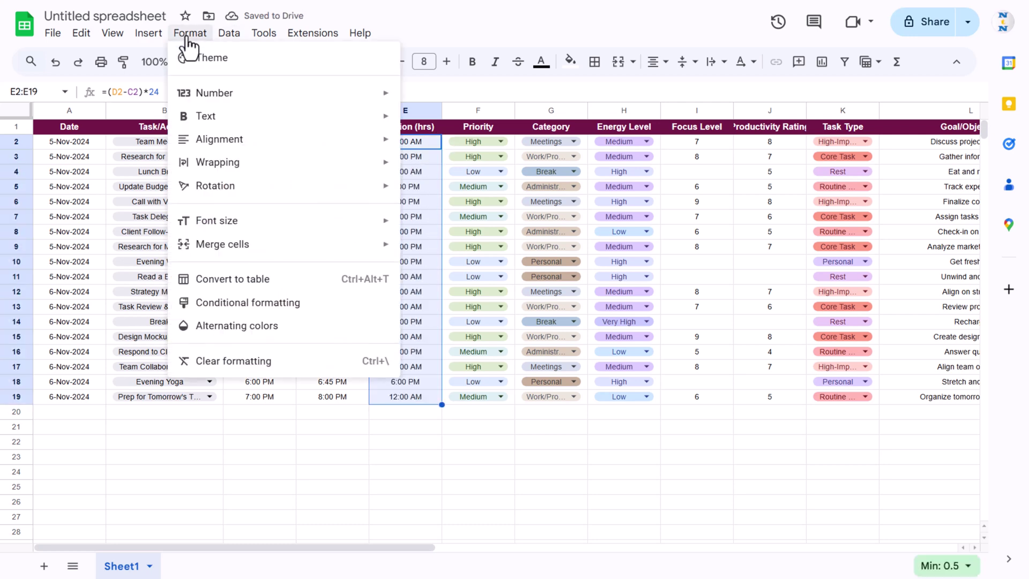
mouse_move(221, 107)
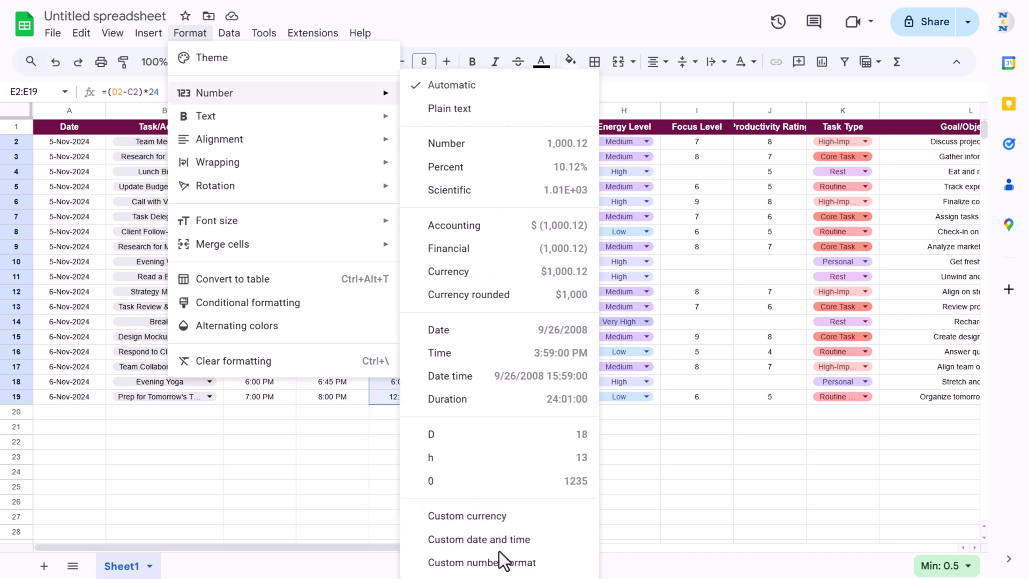
left_click(482, 562)
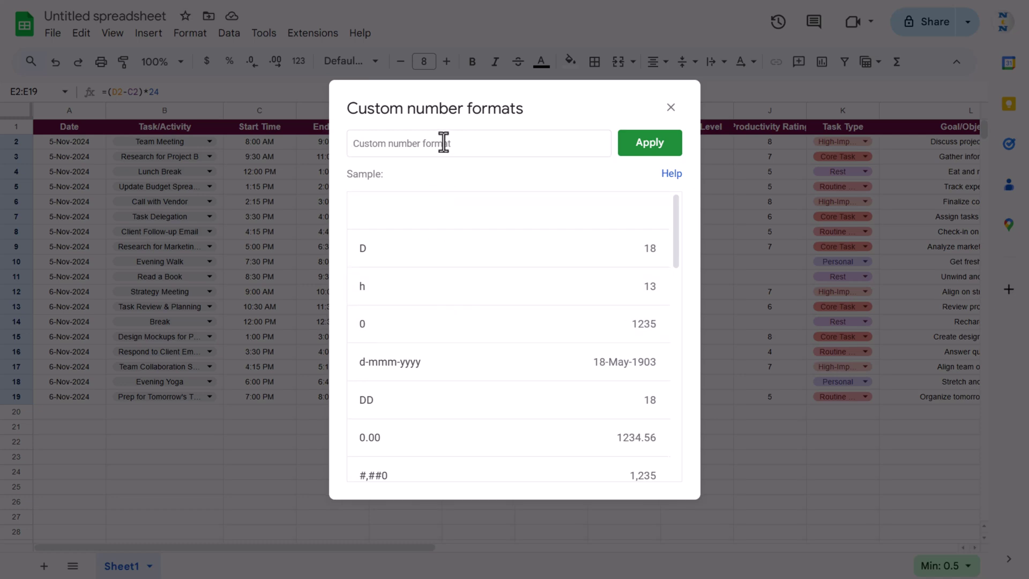
type("0.")
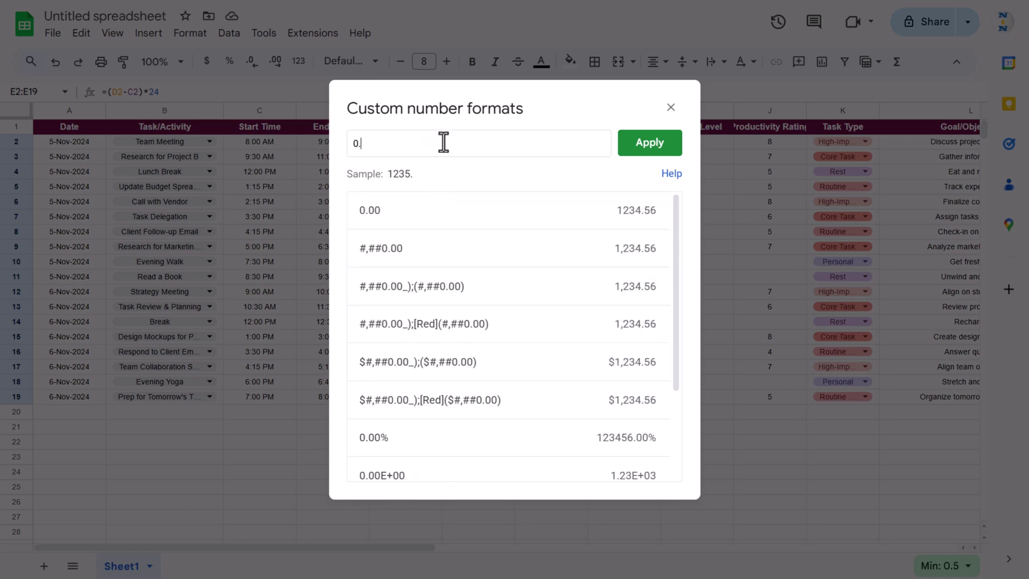
type("0")
left_click(659, 142)
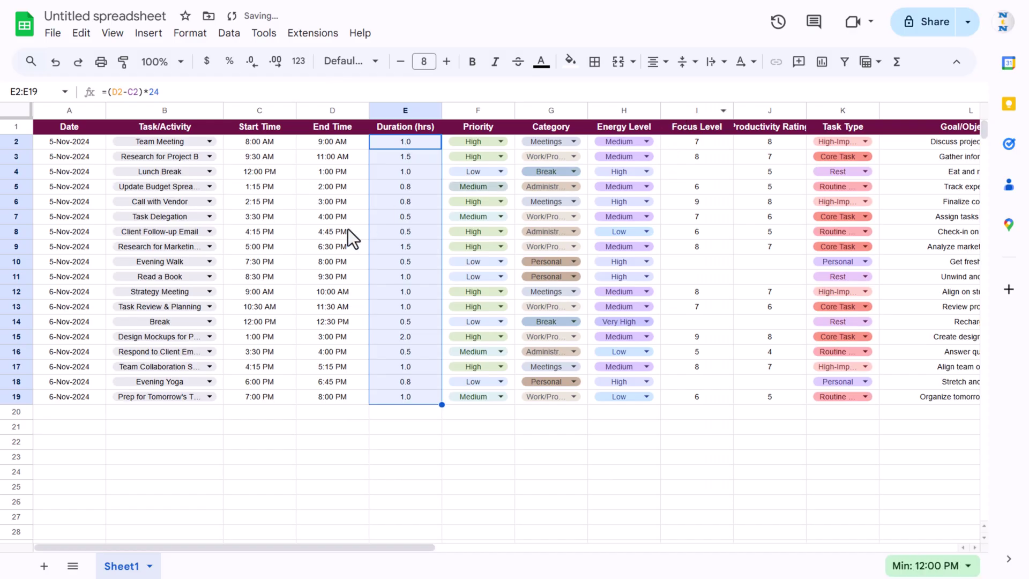
left_click(356, 227)
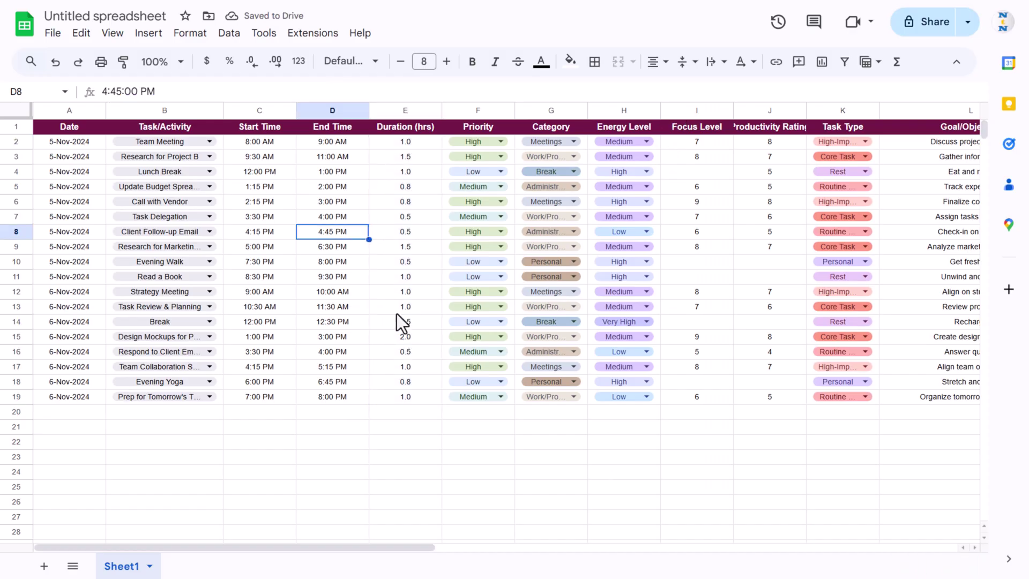
Hide the gridlines on the task sheet
left_click(113, 33)
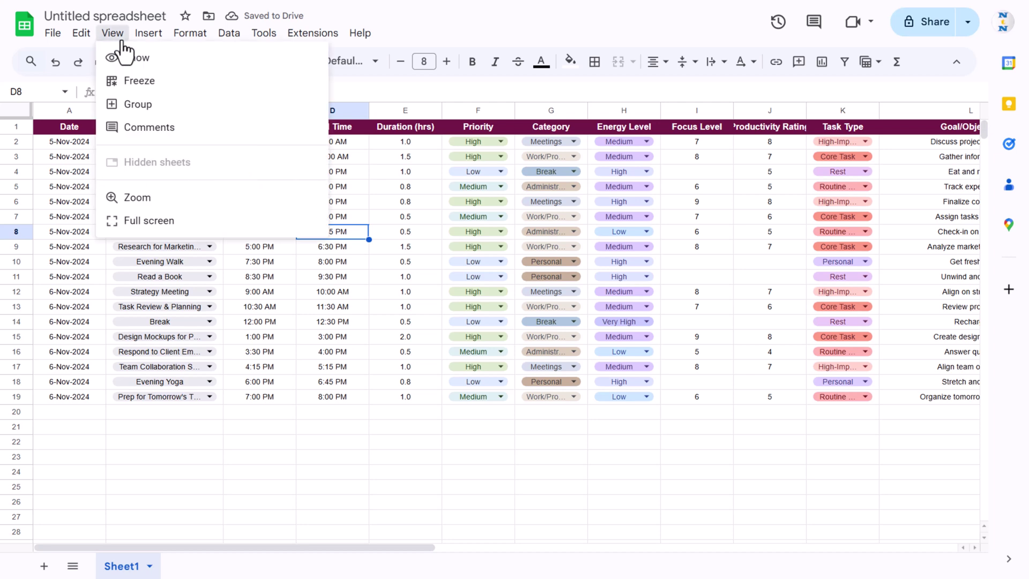
mouse_move(138, 59)
left_click(358, 85)
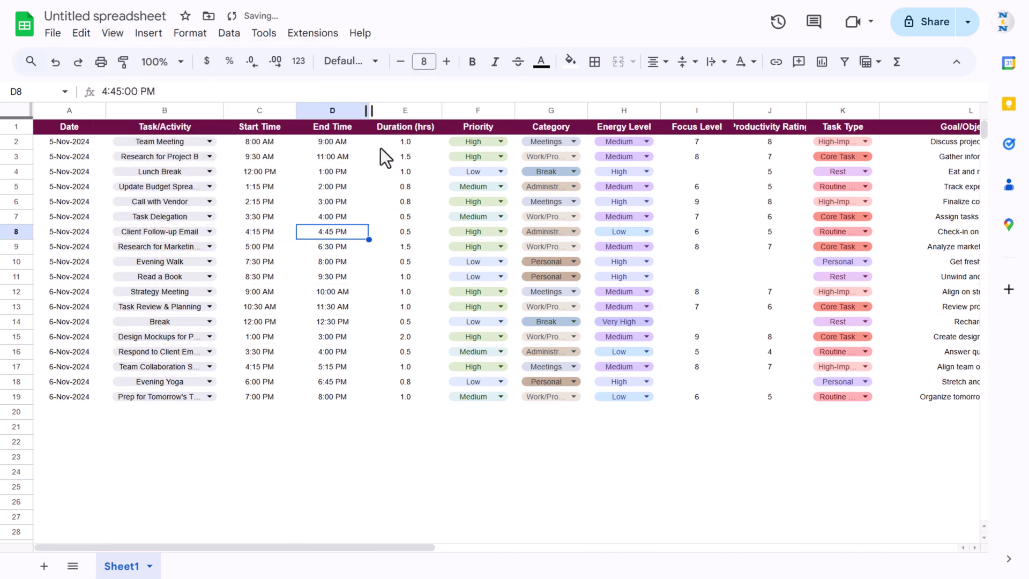
Select the whole task table and apply light pink All borders to every cell
left_click(413, 261)
key("ctrl+a")
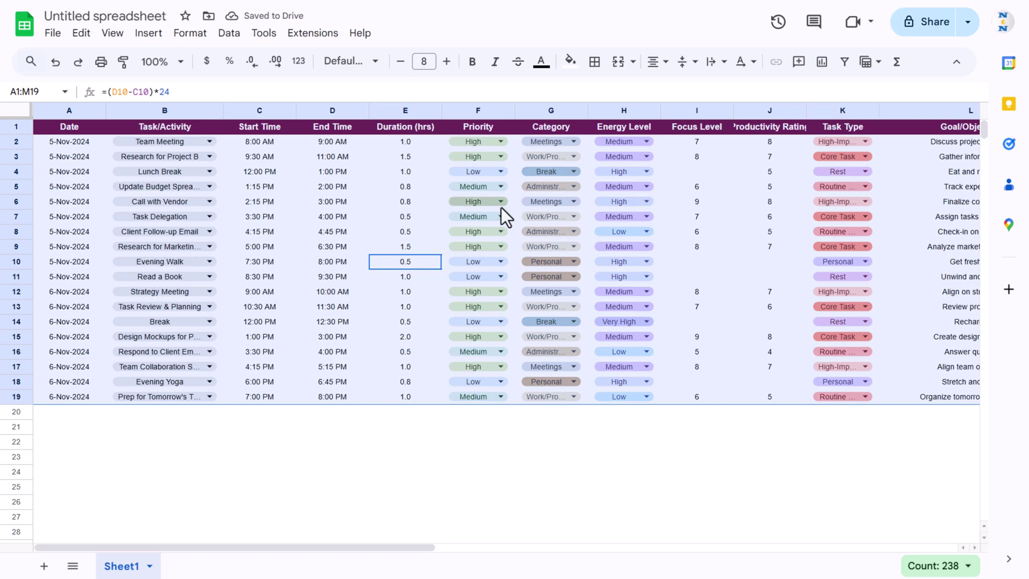
left_click(601, 66)
left_click(731, 97)
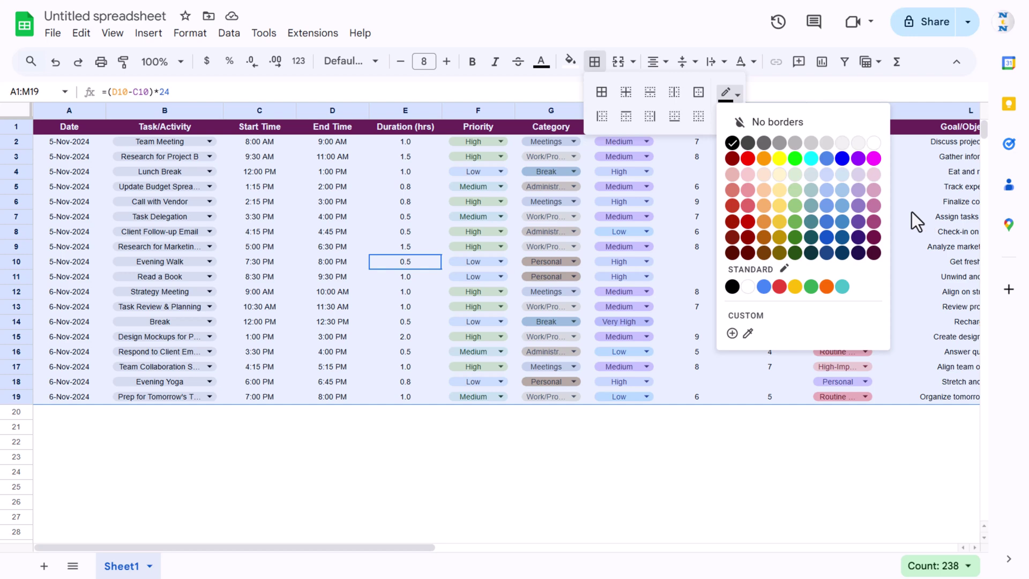
left_click(873, 175)
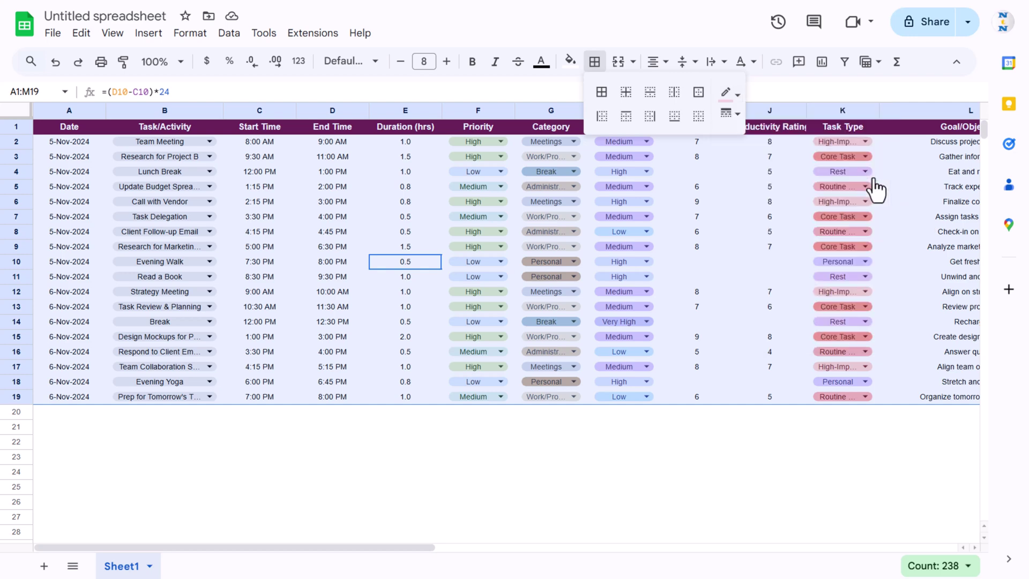
left_click(602, 93)
left_click(335, 292)
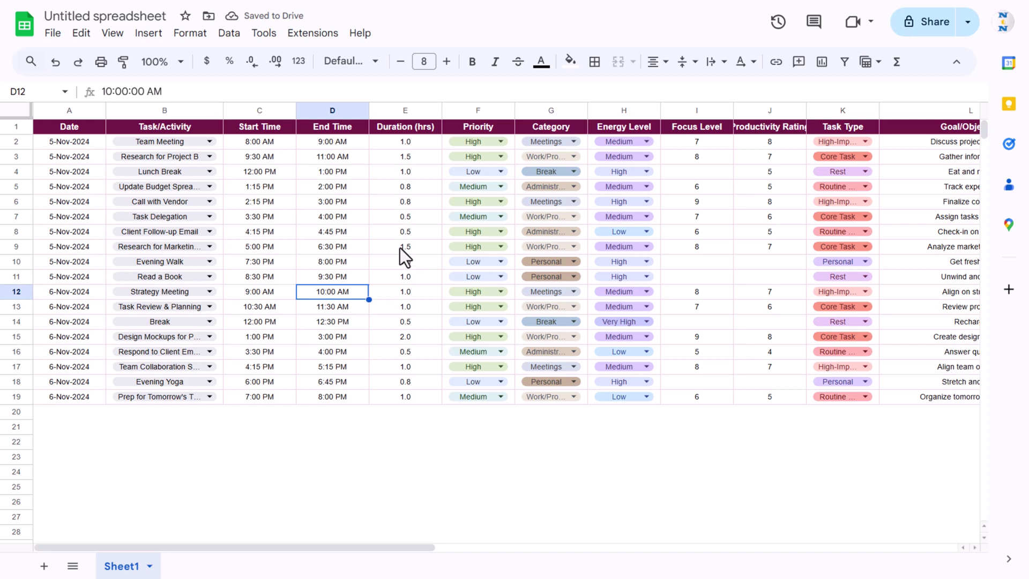
Rename the task sheet tab to 'Data'
double_click(120, 571)
type("Data")
key("Return")
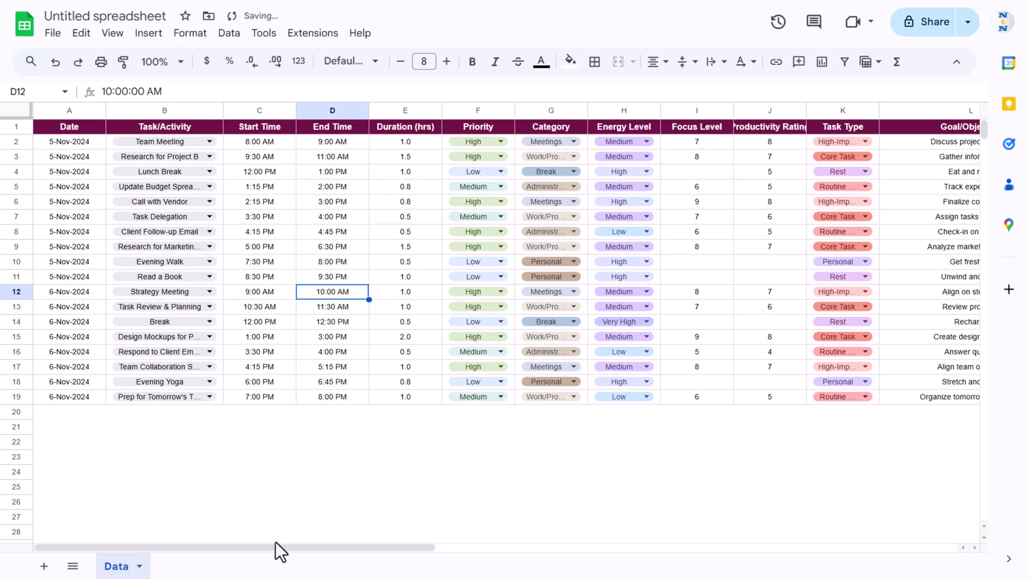
Add a new blank sheet and name it 'Dashboard'
left_click(43, 566)
double_click(119, 567)
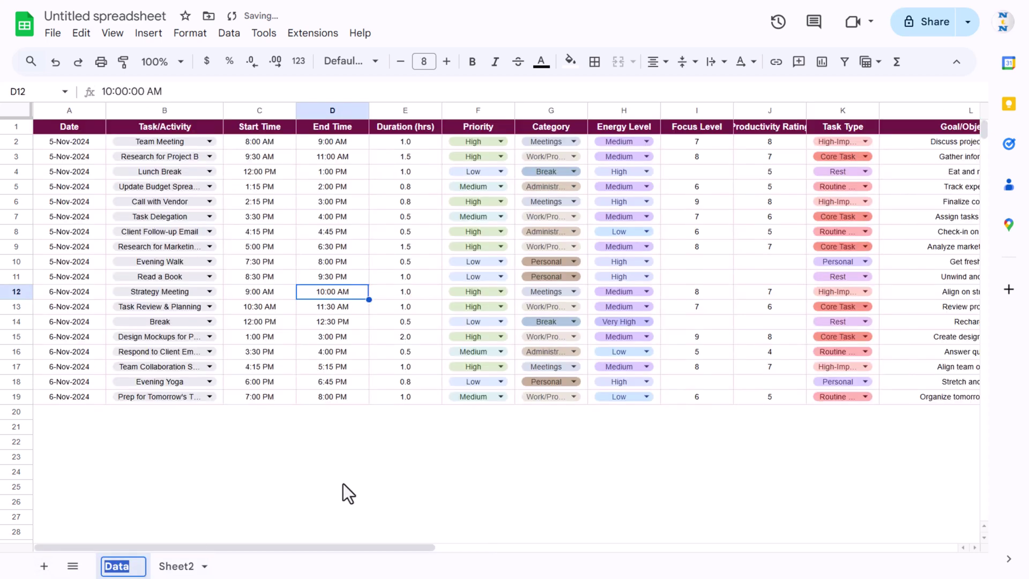
double_click(176, 566)
type("Dashboard")
key("Return")
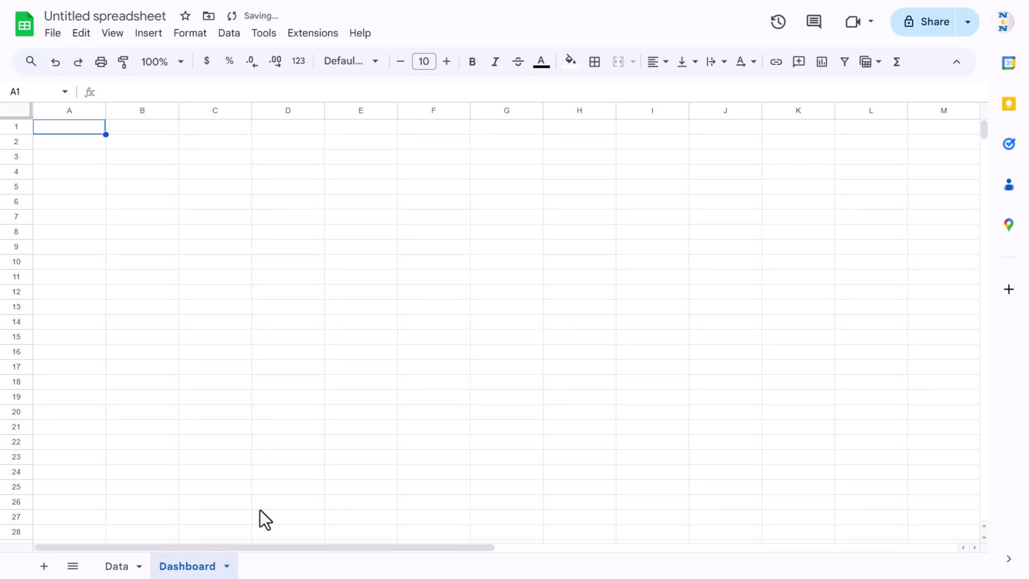
Move the Dashboard tab left of Data, check the template banner, and select A1:O1
left_click_drag(207, 567, 121, 565)
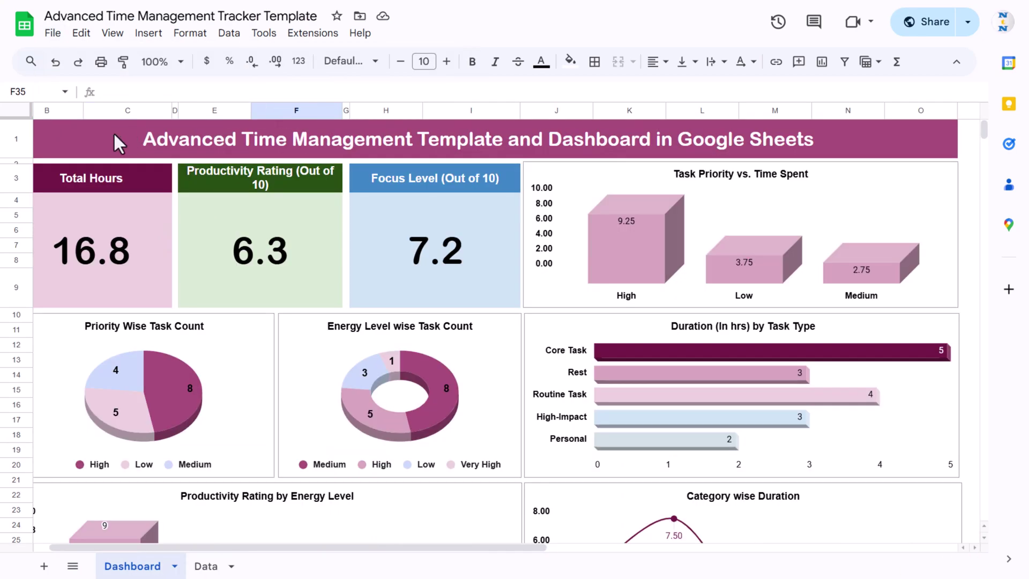
left_click(101, 133)
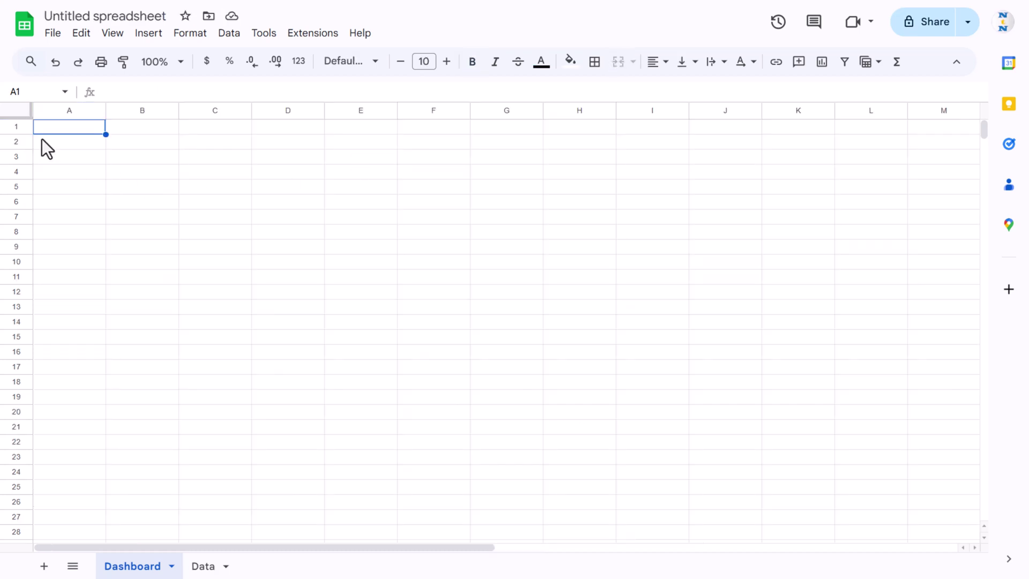
left_click_drag(65, 126, 884, 129)
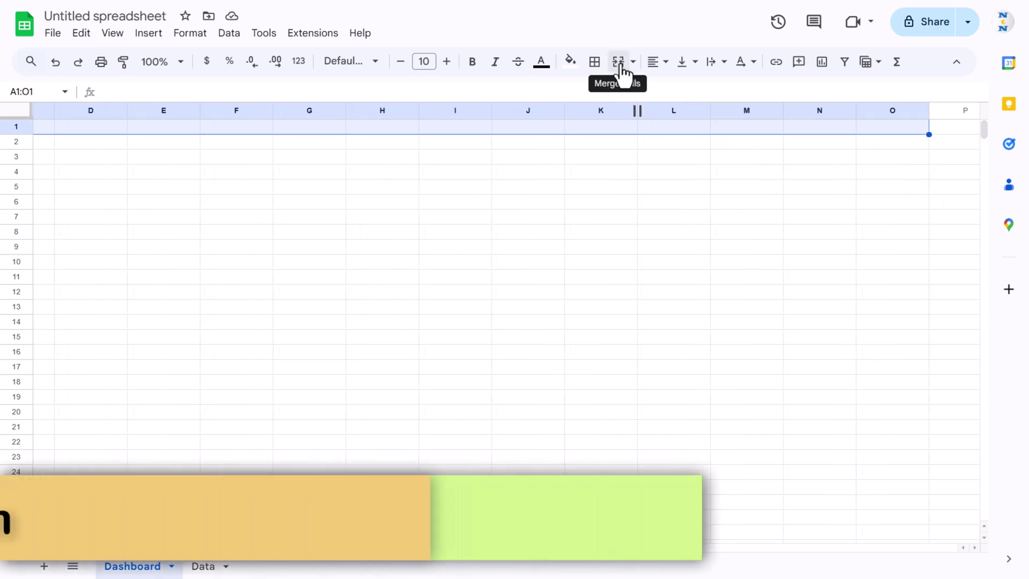
Merge A1:O1 into a tall banner with dark magenta fill and white text
left_click(618, 62)
left_click_drag(16, 134, 16, 154)
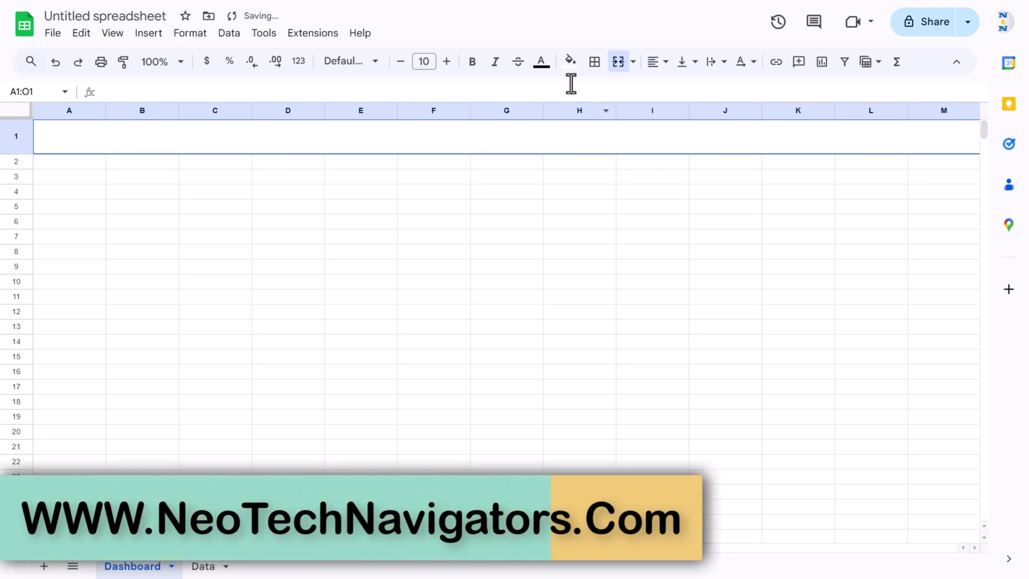
left_click(570, 61)
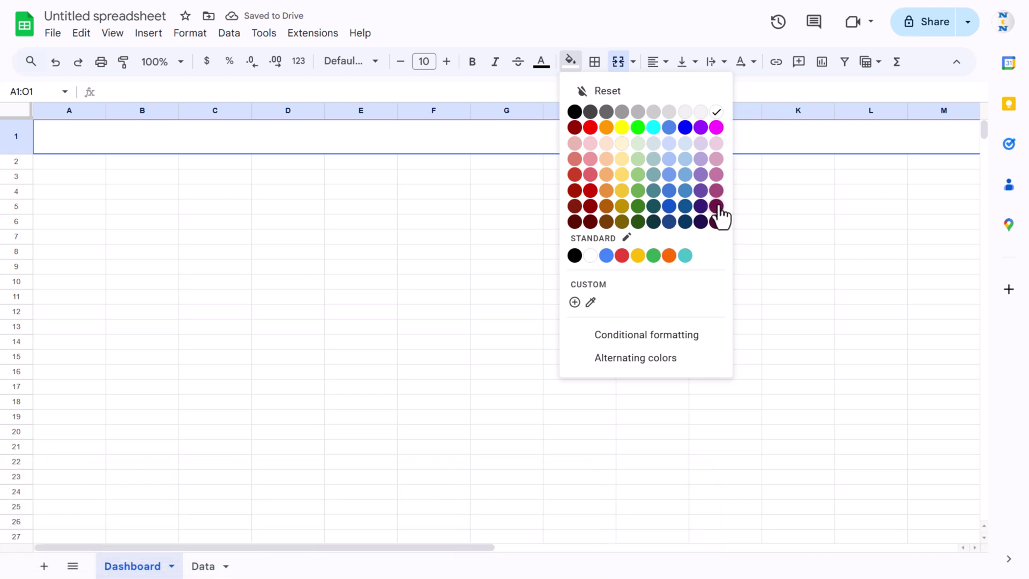
left_click(716, 206)
left_click(541, 62)
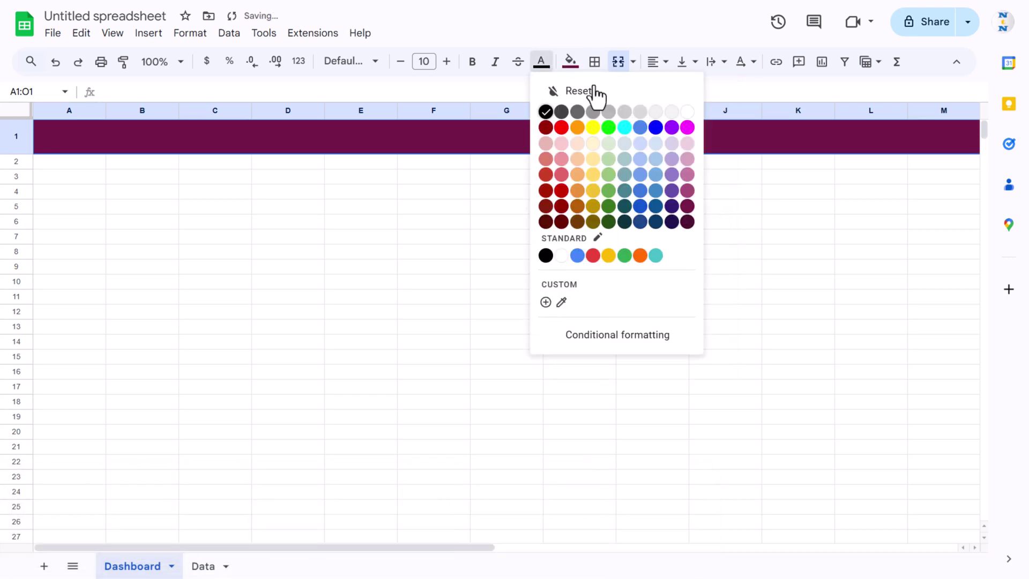
left_click(688, 114)
Set the banner font to Arial Rounded 22 and enter the title 'Time Management Dashboard'
left_click(360, 64)
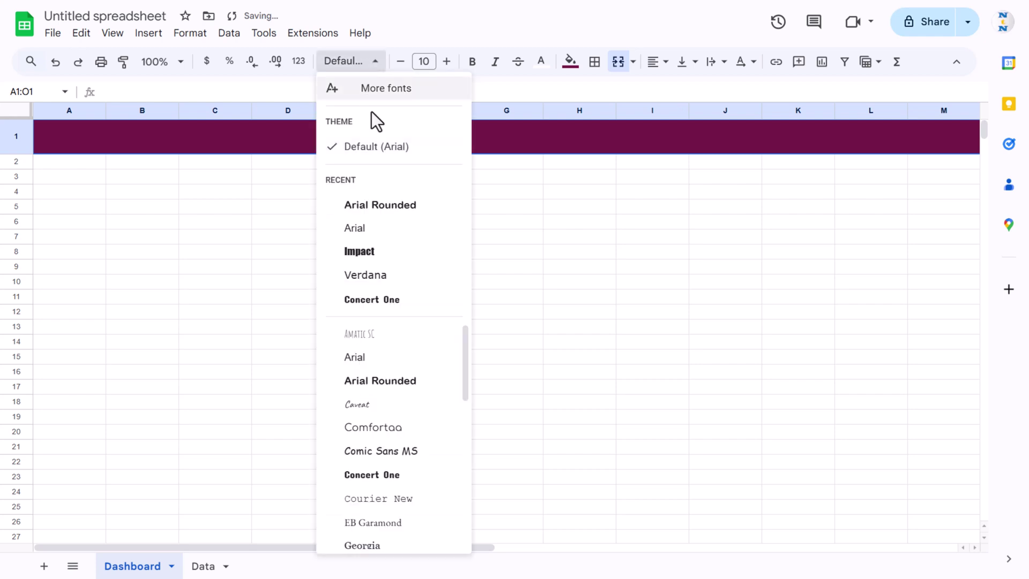
left_click(380, 212)
left_click(424, 61)
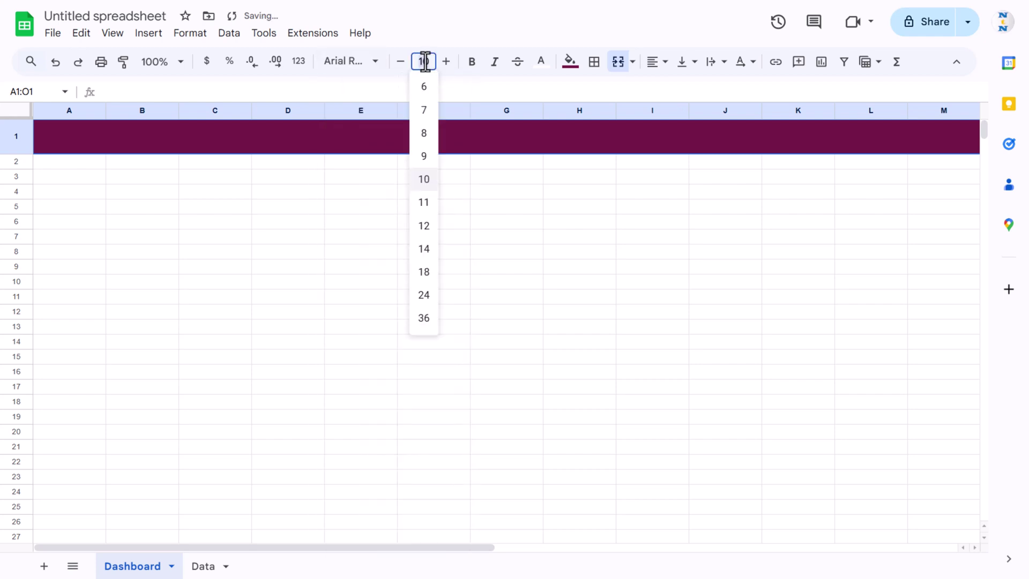
type("22")
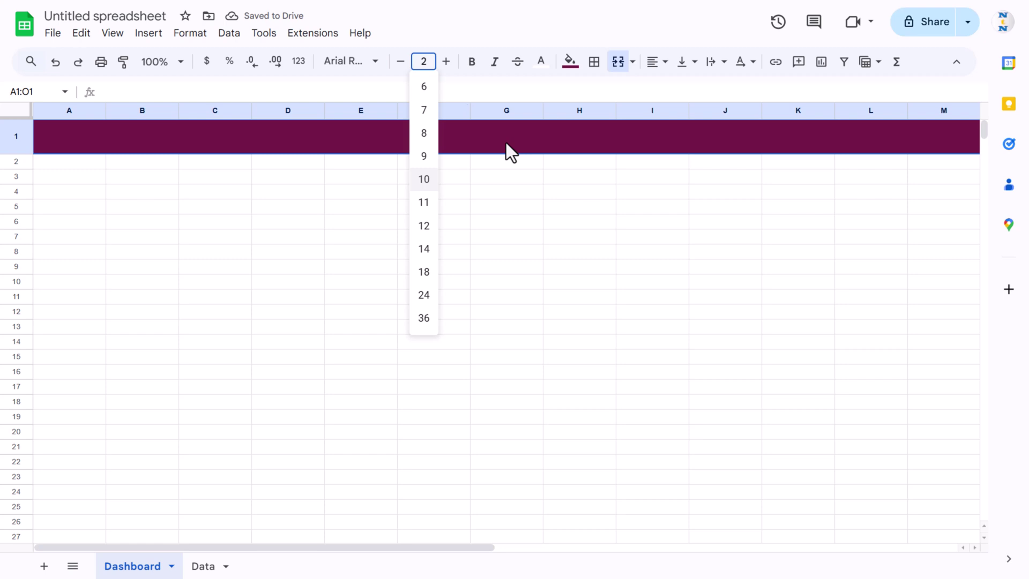
key("Return")
double_click(506, 143)
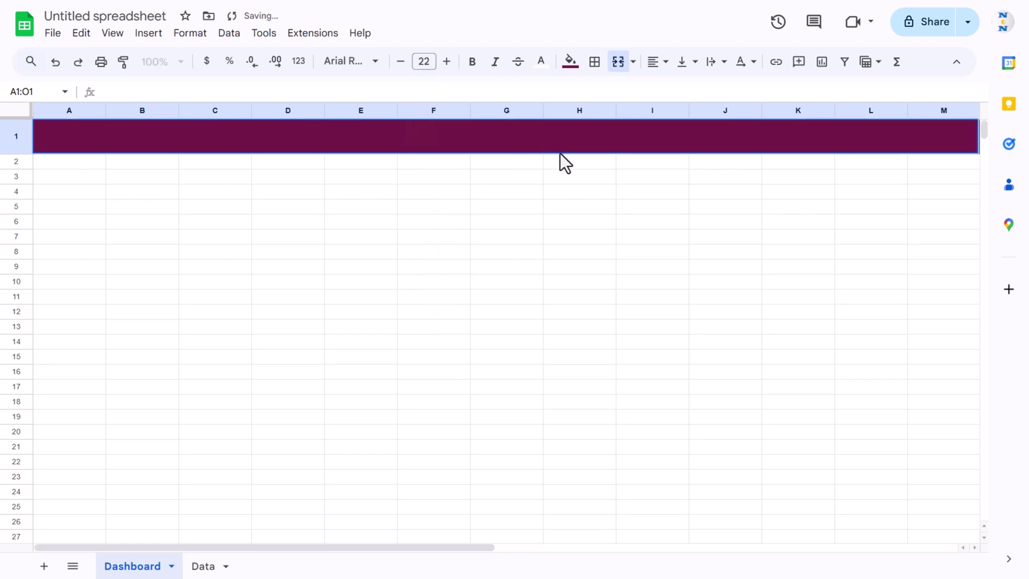
type("Time Manage")
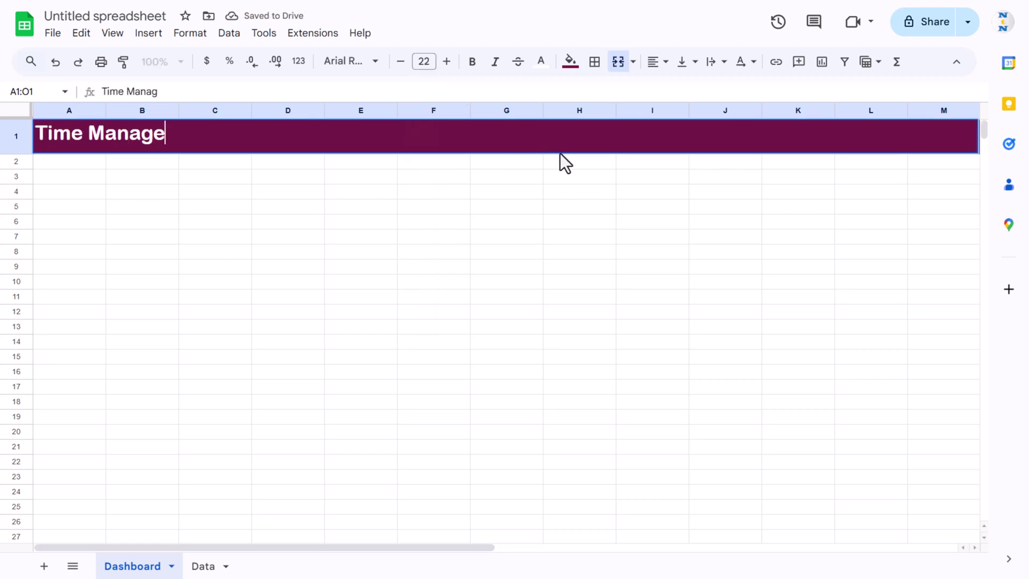
type("ment Dashboard")
key("Return")
Centre the title horizontally and vertically, and shrink row 2 into a thin spacer
key("Up")
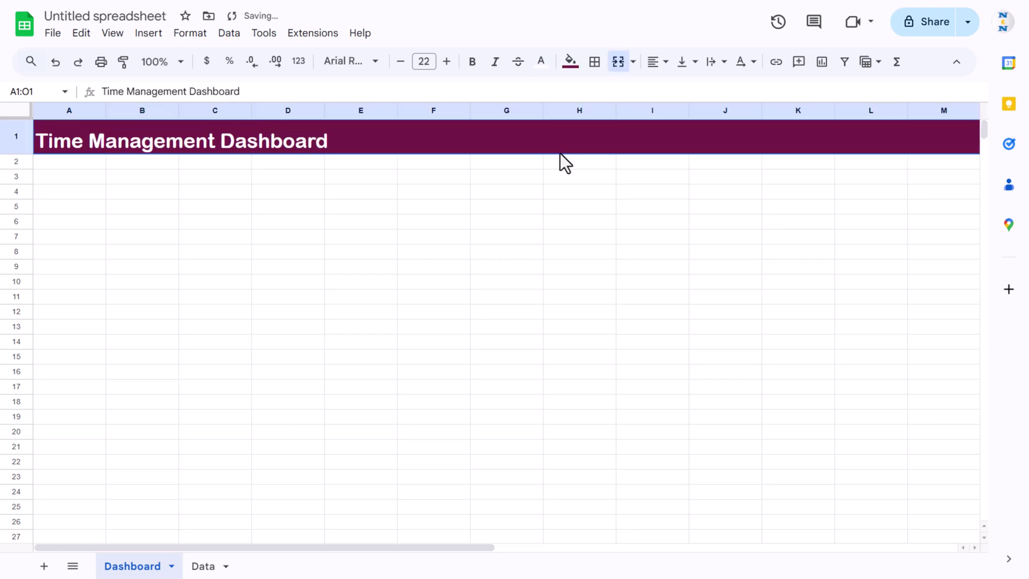
left_click(655, 62)
left_click(679, 88)
left_click(684, 62)
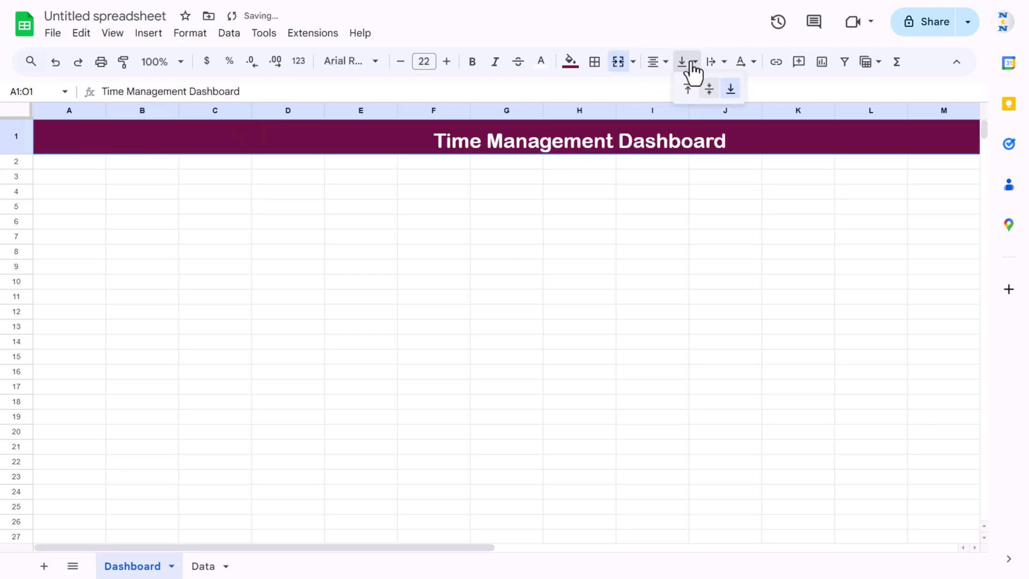
left_click(709, 89)
left_click(434, 207)
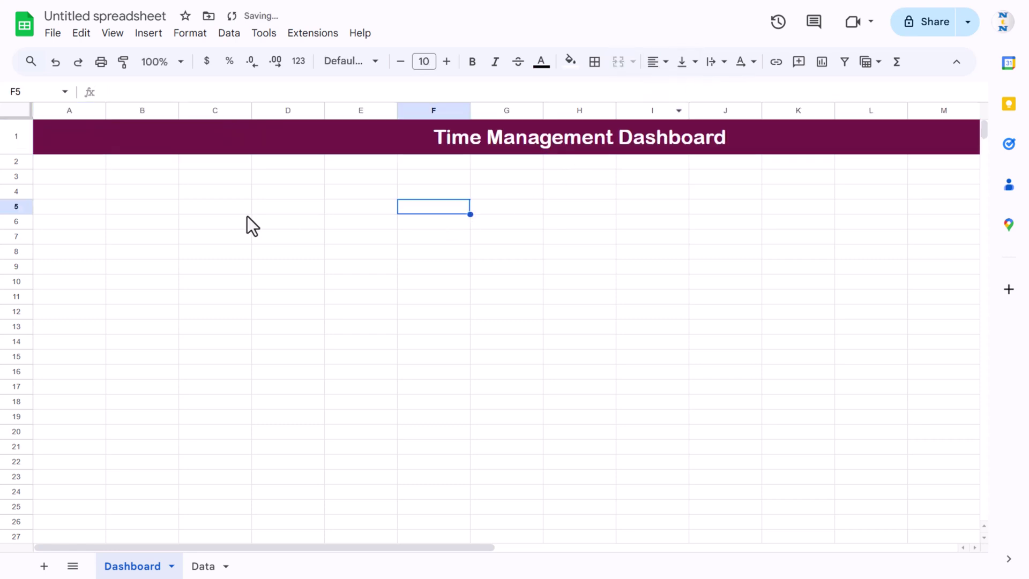
left_click(64, 177)
left_click_drag(16, 169, 16, 160)
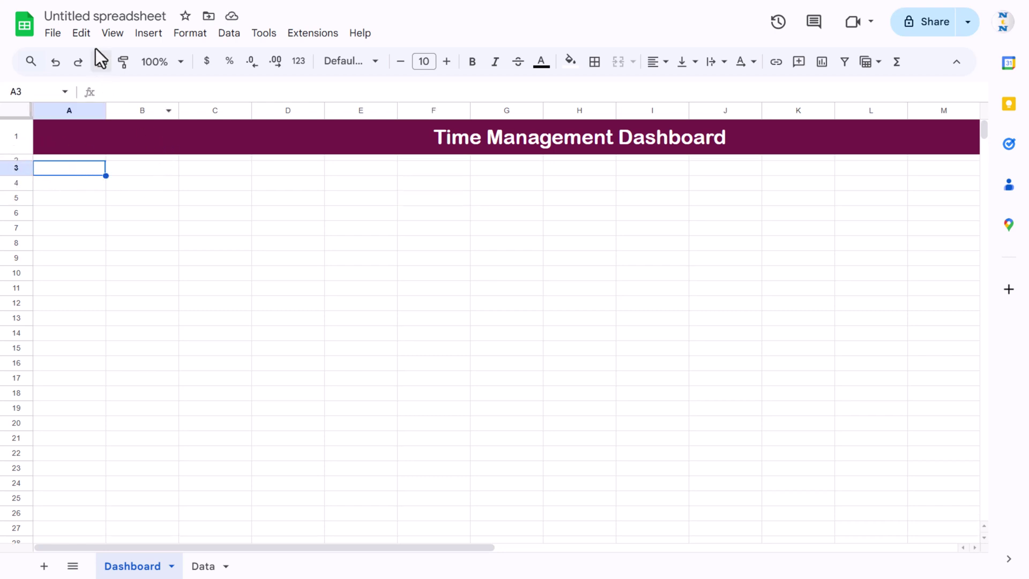
Hide the Dashboard sheet's gridlines
left_click(113, 33)
mouse_move(134, 61)
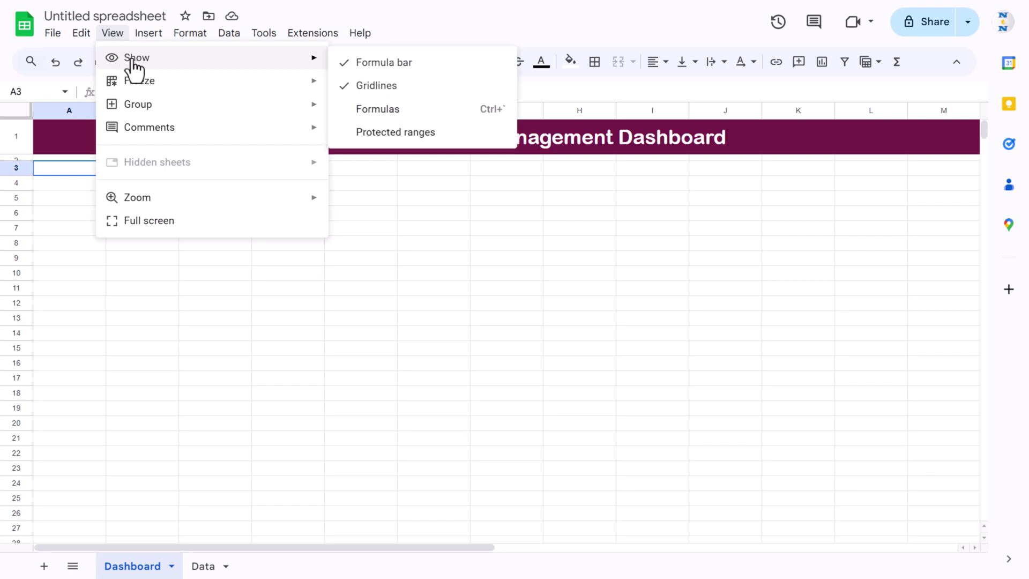
left_click(375, 88)
left_click(238, 242)
Narrow column A to a thin margin and select B3:C3 for the first KPI card
left_click(90, 171)
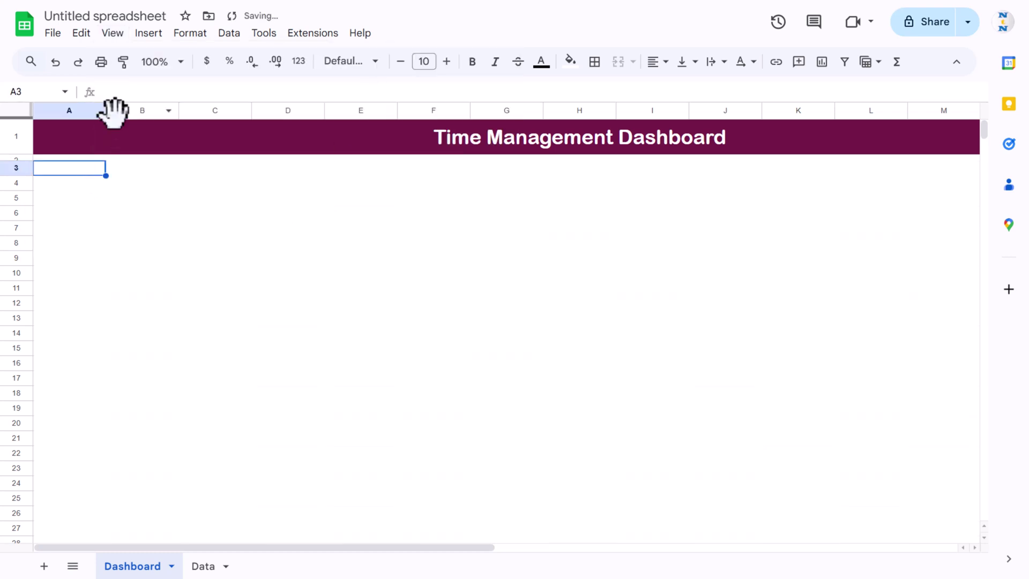
left_click_drag(105, 110, 44, 110)
left_click(54, 111)
left_click(63, 172)
left_click_drag(64, 172, 119, 177)
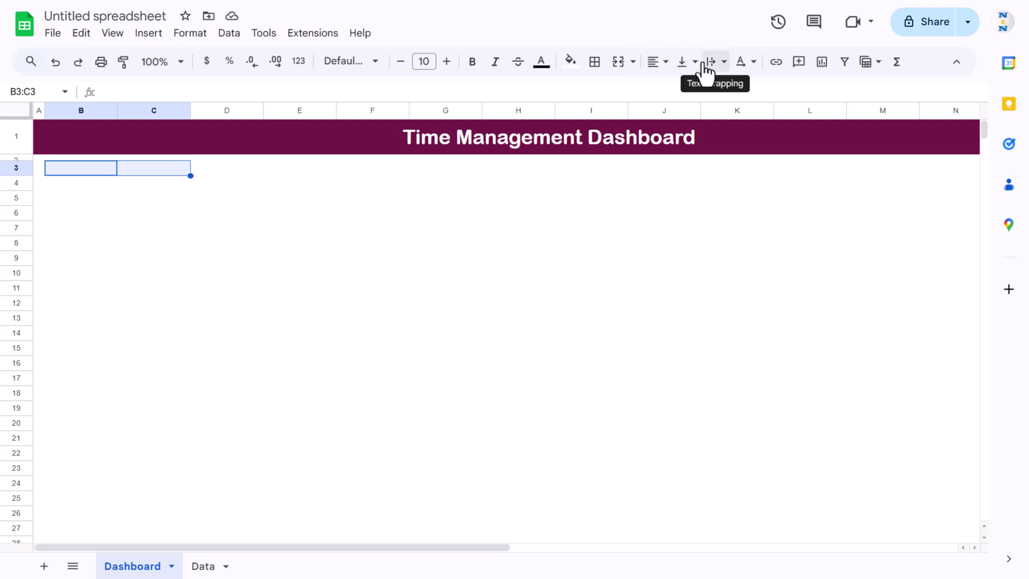
Merge B3:C3 into a 'Total Hours' header, centred horizontally and vertically
left_click(618, 62)
left_click_drag(11, 175, 11, 180)
type("Total Hours")
key("Return")
left_click(139, 174)
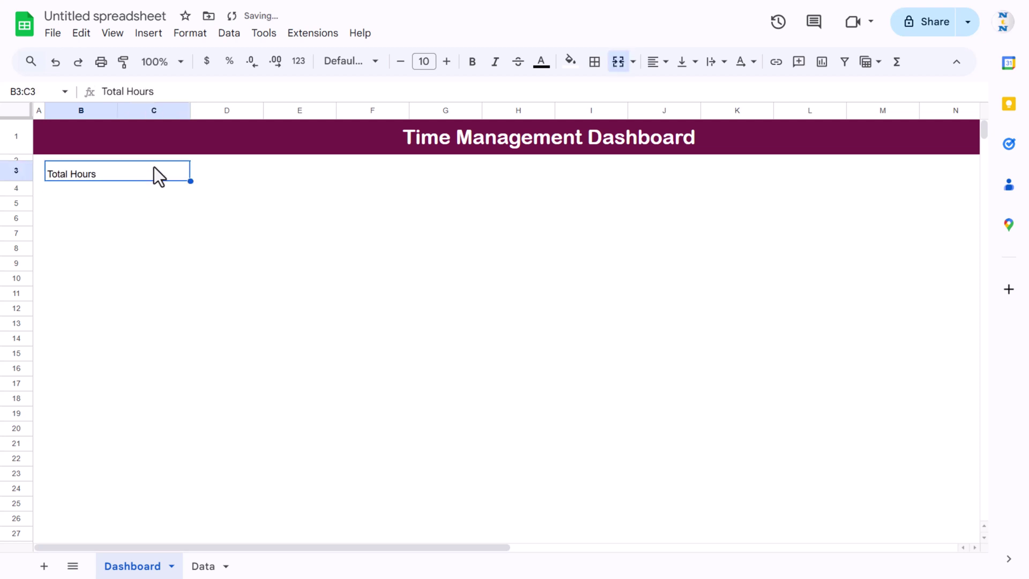
left_click(658, 62)
left_click(677, 87)
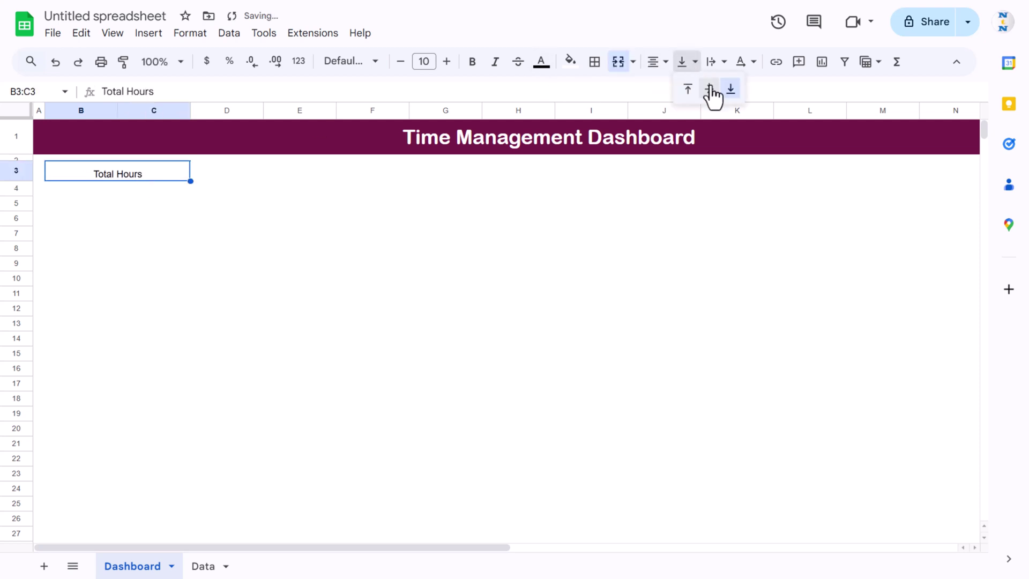
left_click(707, 86)
Give the Total Hours header a magenta fill with bold white text
left_click(570, 62)
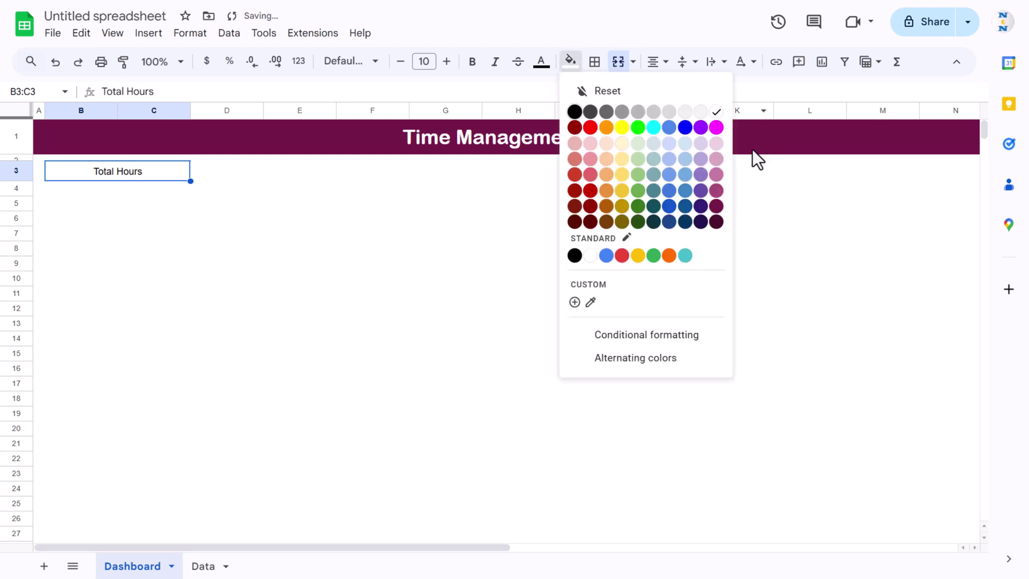
left_click(716, 191)
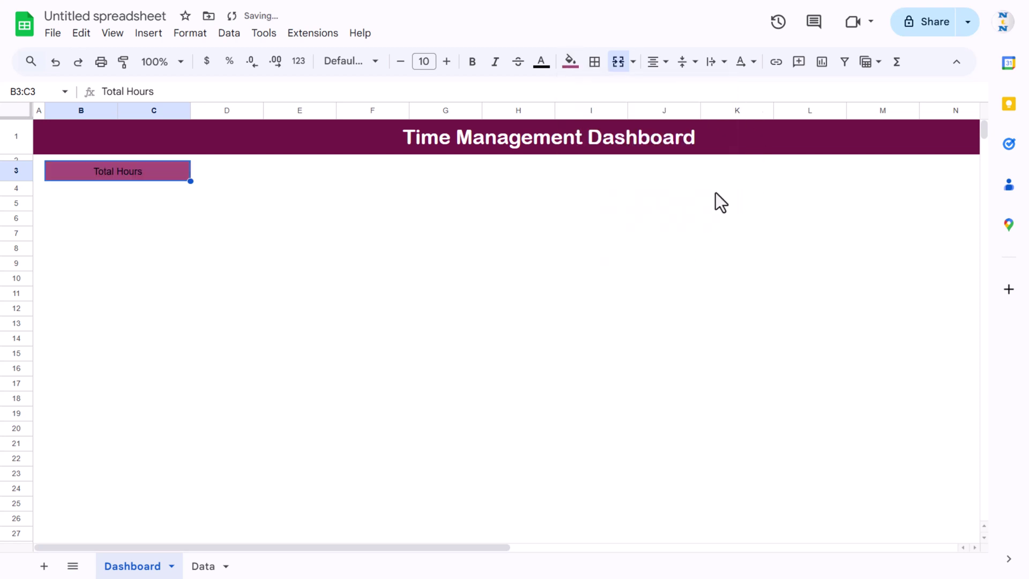
left_click(541, 62)
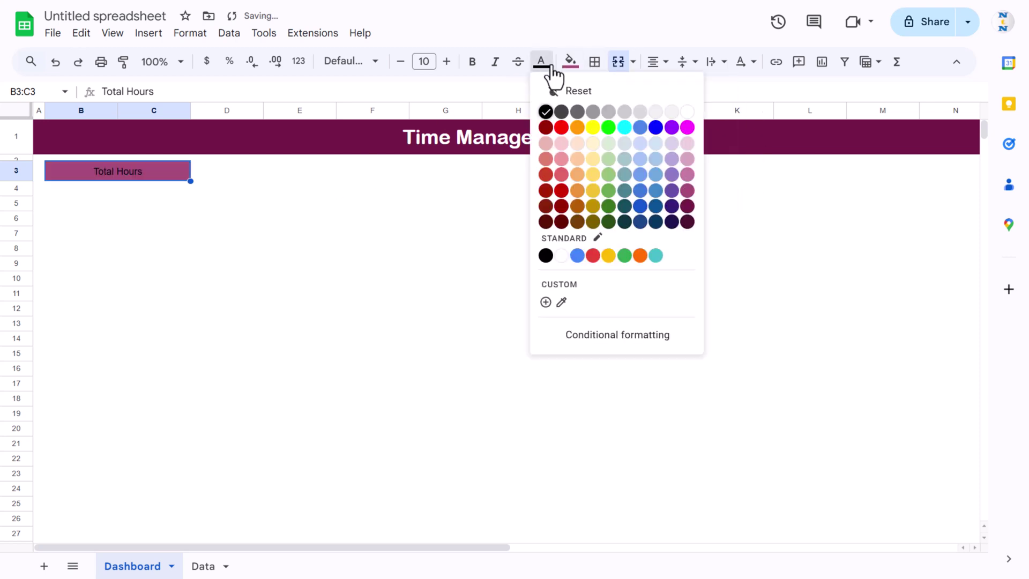
left_click(687, 112)
left_click(472, 62)
Merge B4:C9 into a light pink value area in Arial Rounded 40 pt
left_click(59, 191)
left_click_drag(134, 204, 179, 260)
left_click(619, 62)
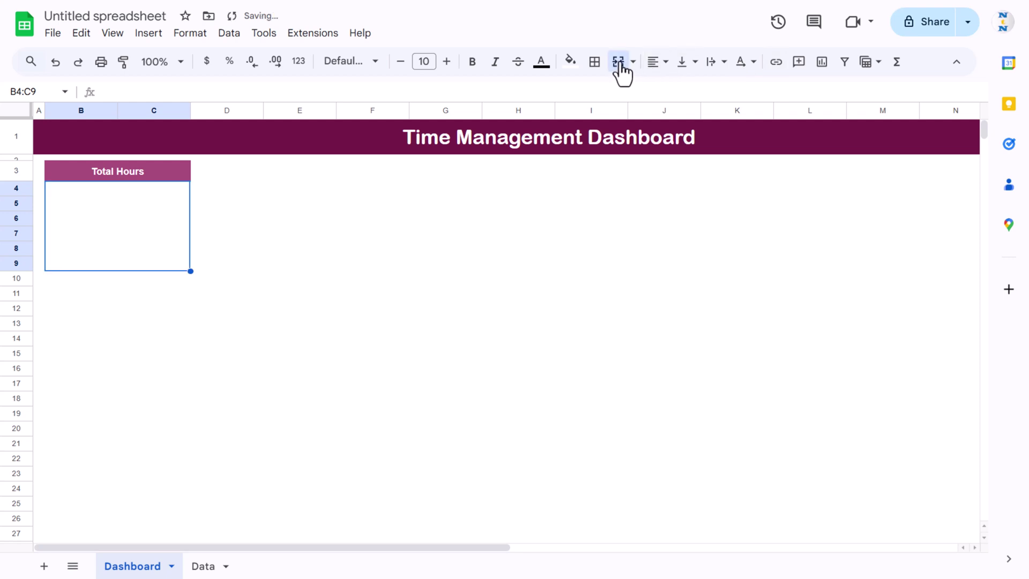
left_click(570, 60)
left_click(717, 144)
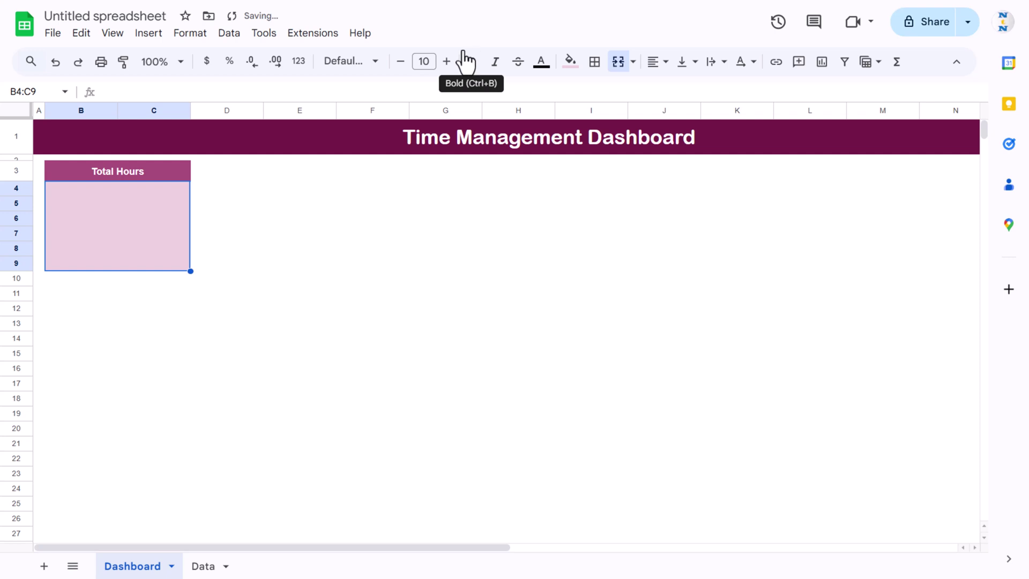
left_click(355, 62)
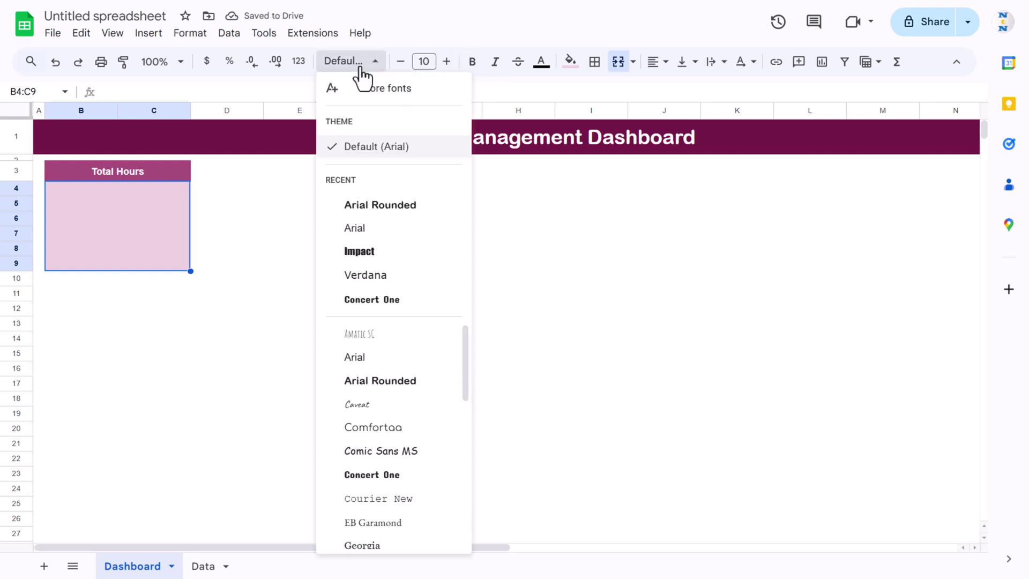
left_click(398, 209)
left_click(432, 62)
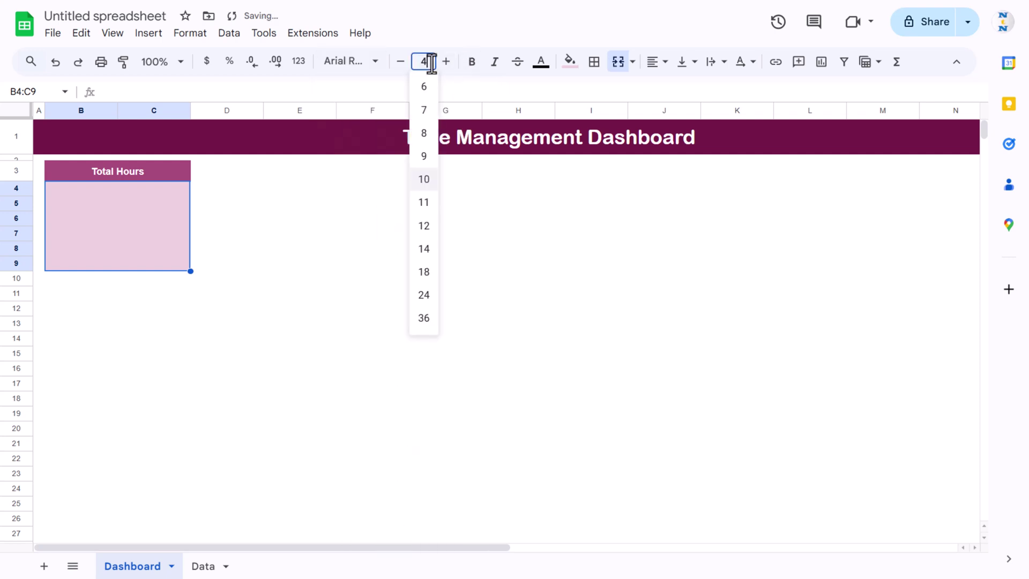
key("Return")
Centre the value area and enter =SUM(Data!E:E) to show 16.75 total hours
left_click(665, 61)
left_click(678, 85)
left_click(688, 61)
left_click(708, 87)
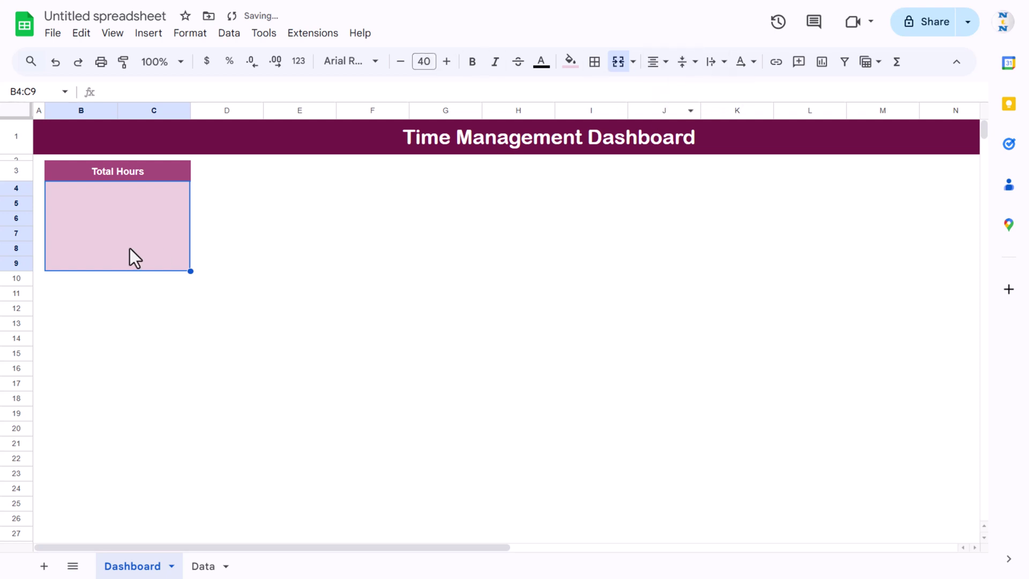
type("=sum")
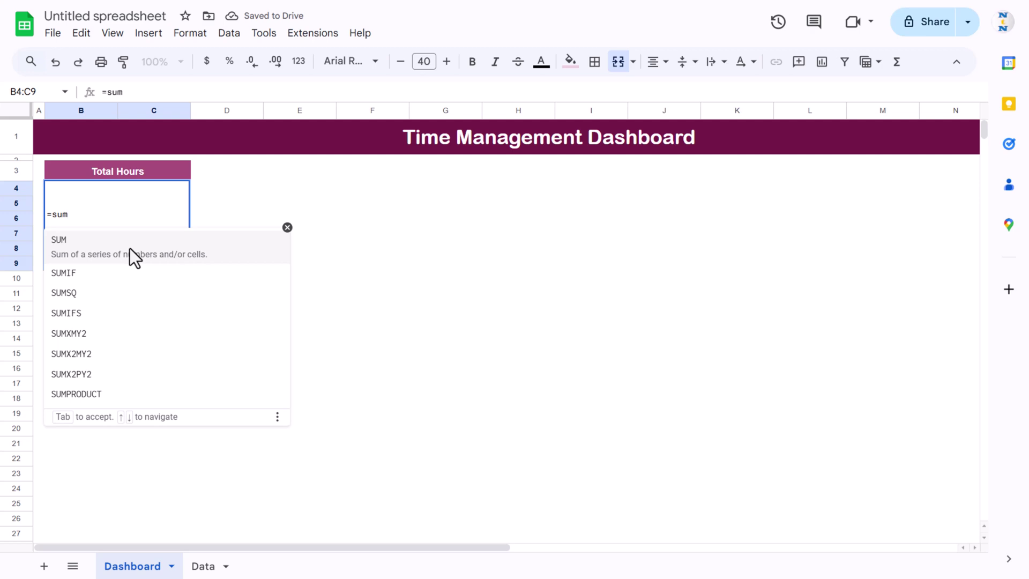
key("Tab")
left_click(204, 567)
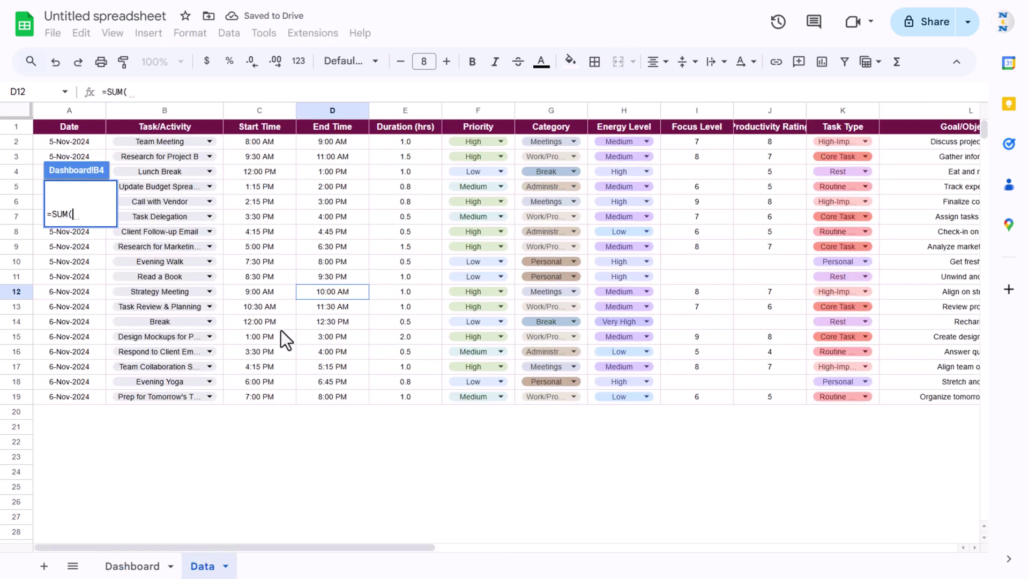
left_click(410, 112)
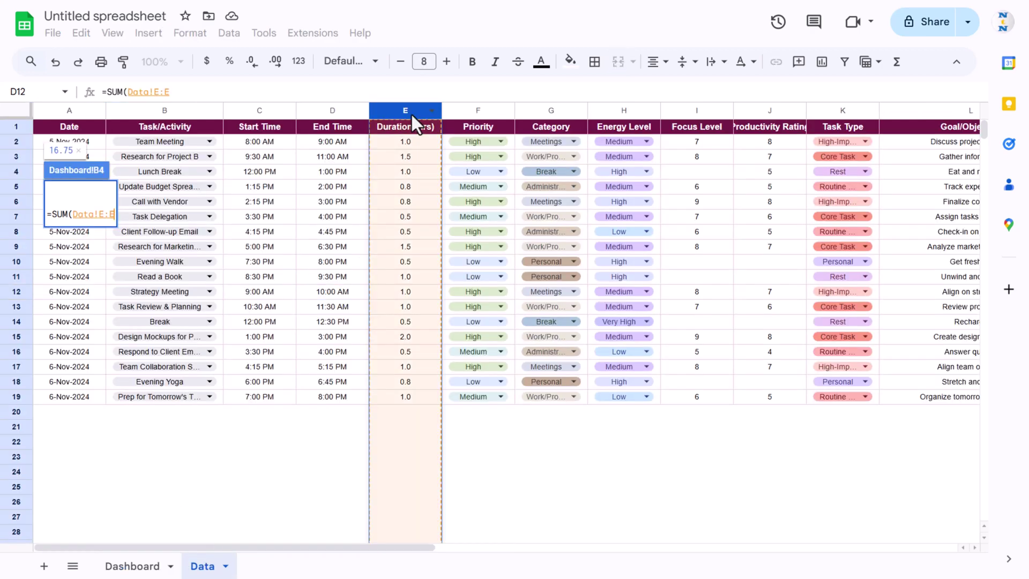
key("Return")
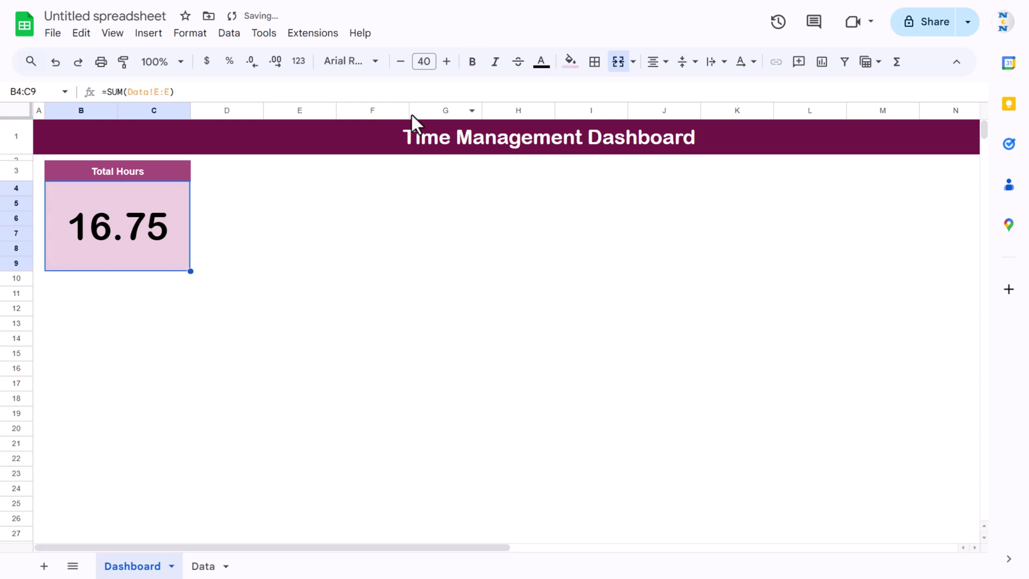
left_click(273, 219)
left_click(158, 179)
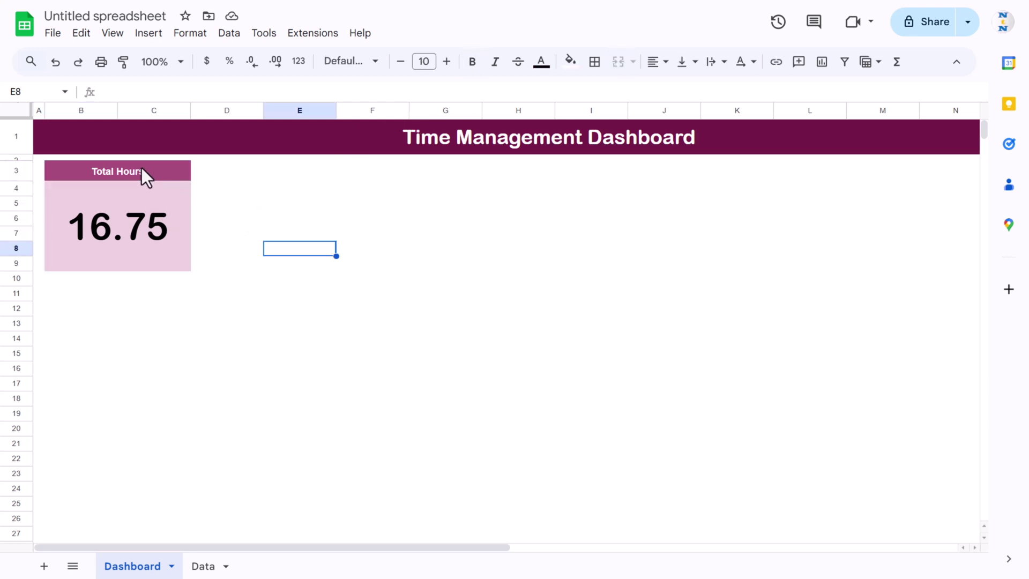
Copy the Total Hours card B3:C9 and paste copies at E3 and H3
left_click_drag(141, 168, 134, 239)
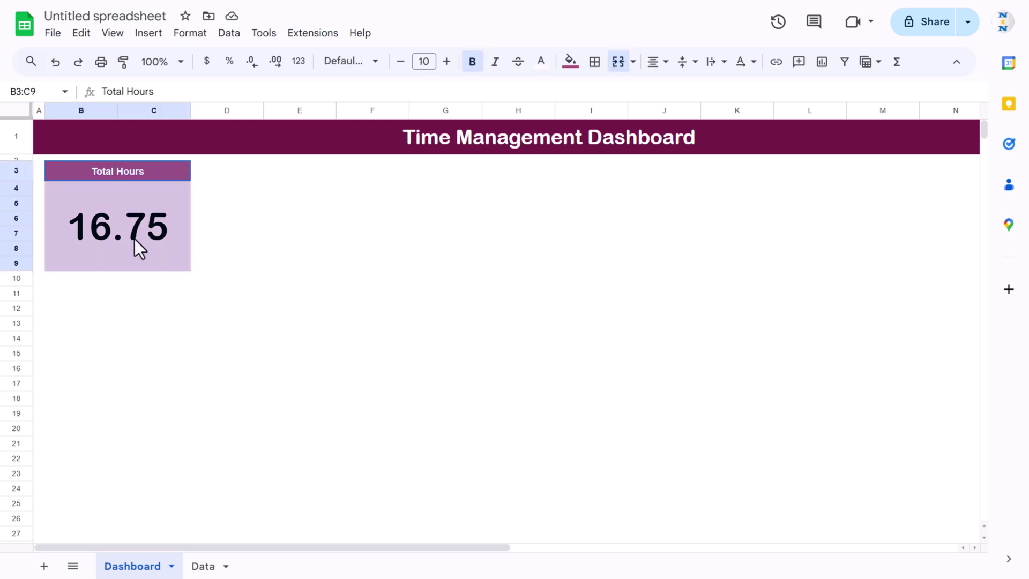
left_click(308, 174)
key("ctrl+v")
left_click(489, 177)
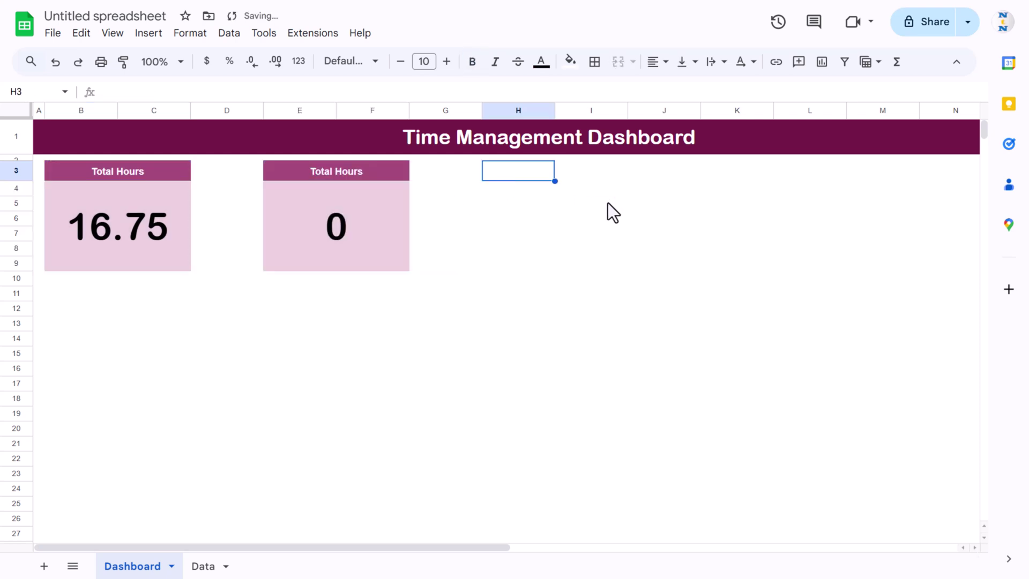
key("ctrl+v")
Narrow gap columns D and G between the cards
left_click(236, 170)
left_click(230, 110)
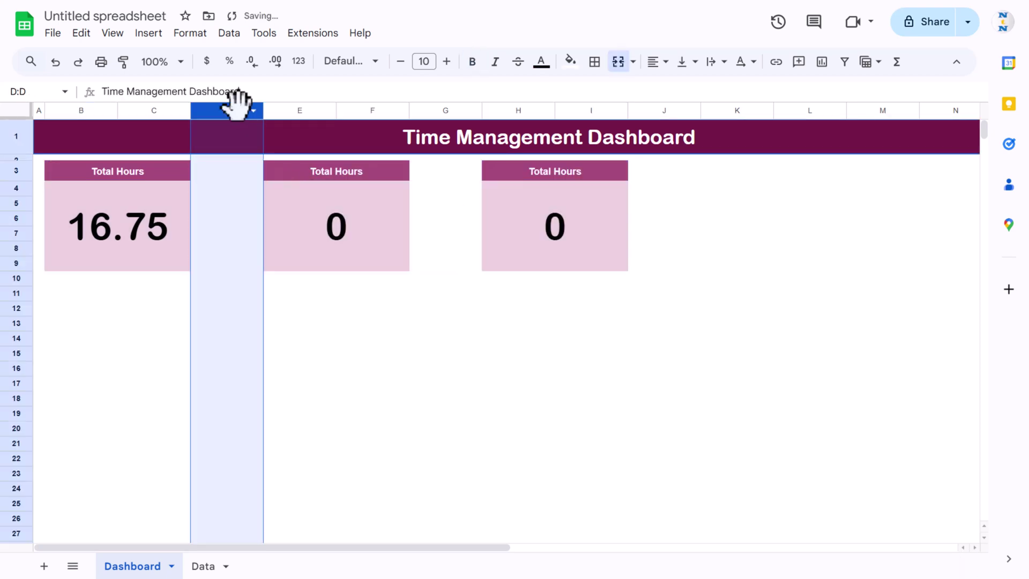
left_click(449, 110, "ctrl")
left_click_drag(484, 109, 416, 127)
left_click(595, 268)
Colour the second card with a blue header and light blue body
left_click(294, 198)
left_click(299, 167)
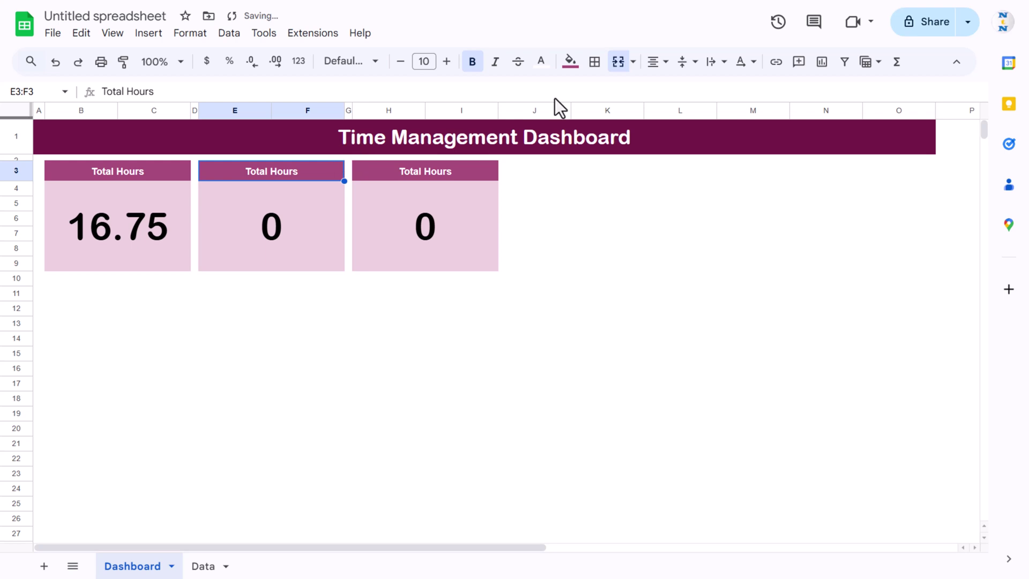
left_click(570, 61)
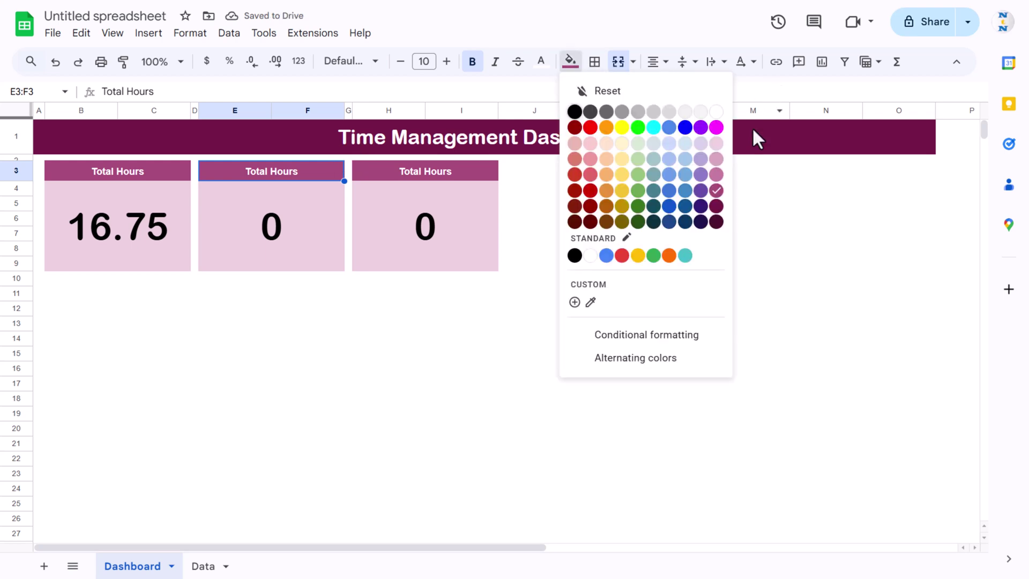
left_click(686, 193)
left_click(297, 222)
left_click(570, 61)
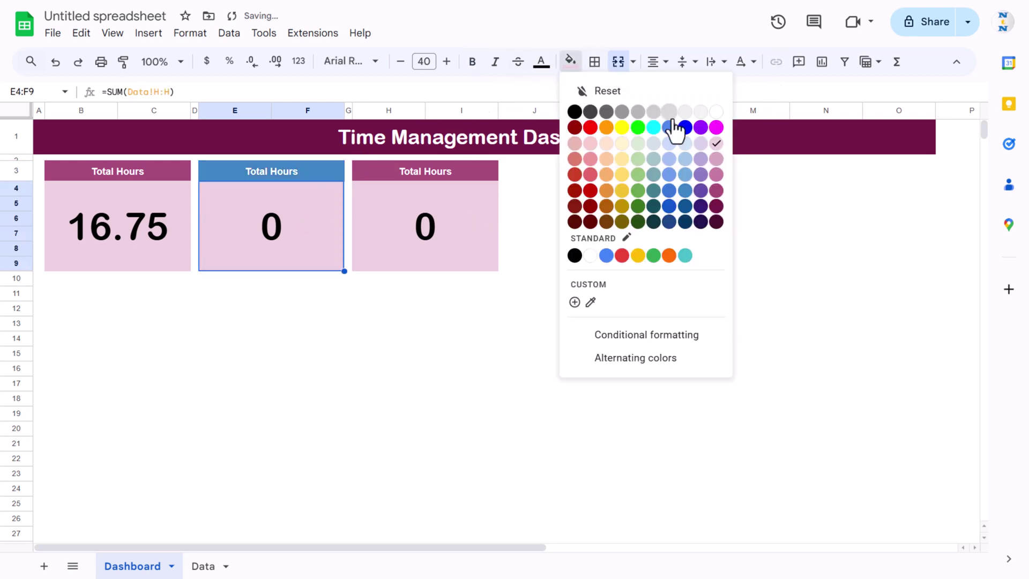
left_click(685, 145)
Colour the third card with a green header and light green body
left_click(426, 172)
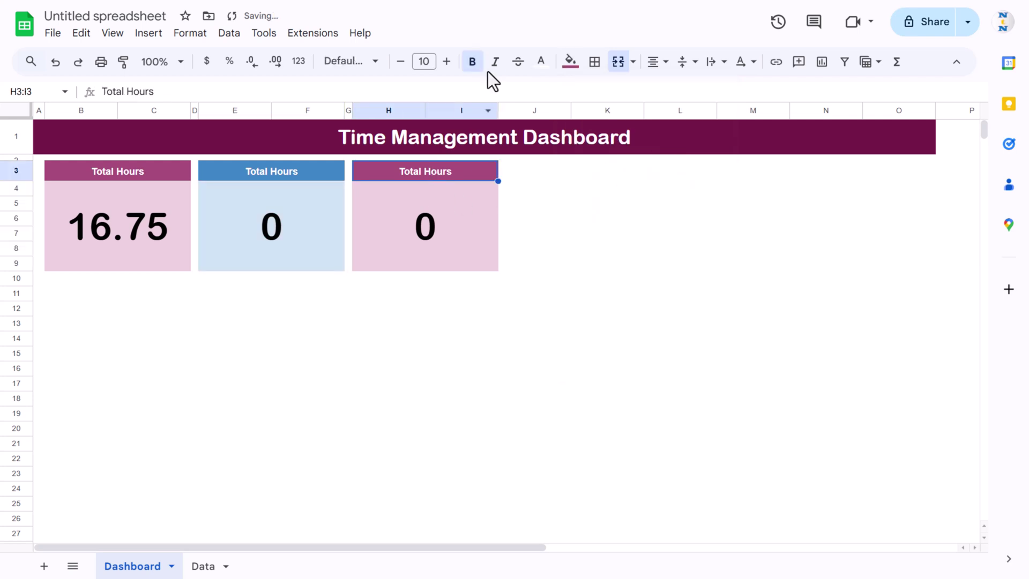
left_click(570, 61)
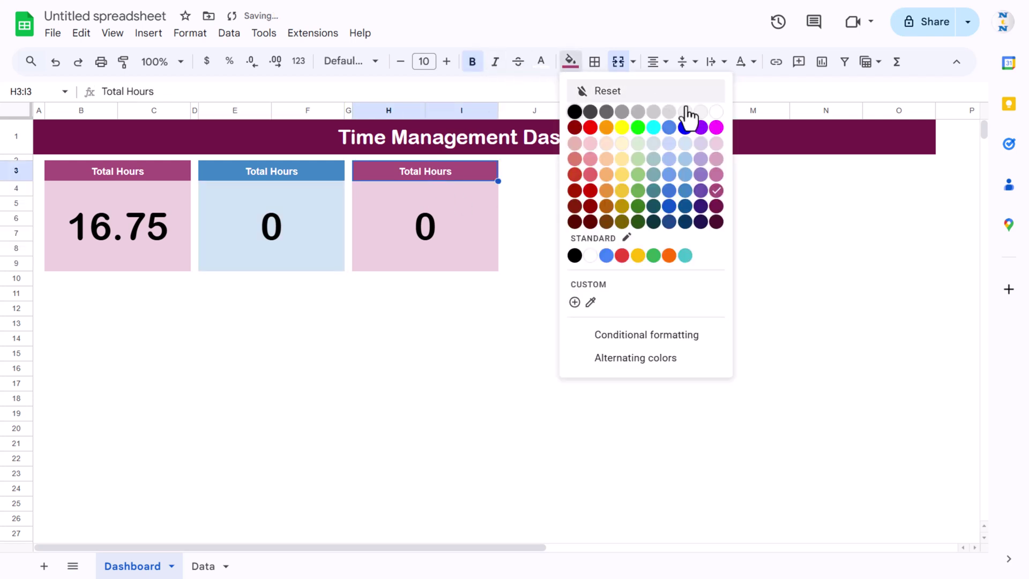
left_click(638, 191)
left_click(424, 225)
left_click(570, 61)
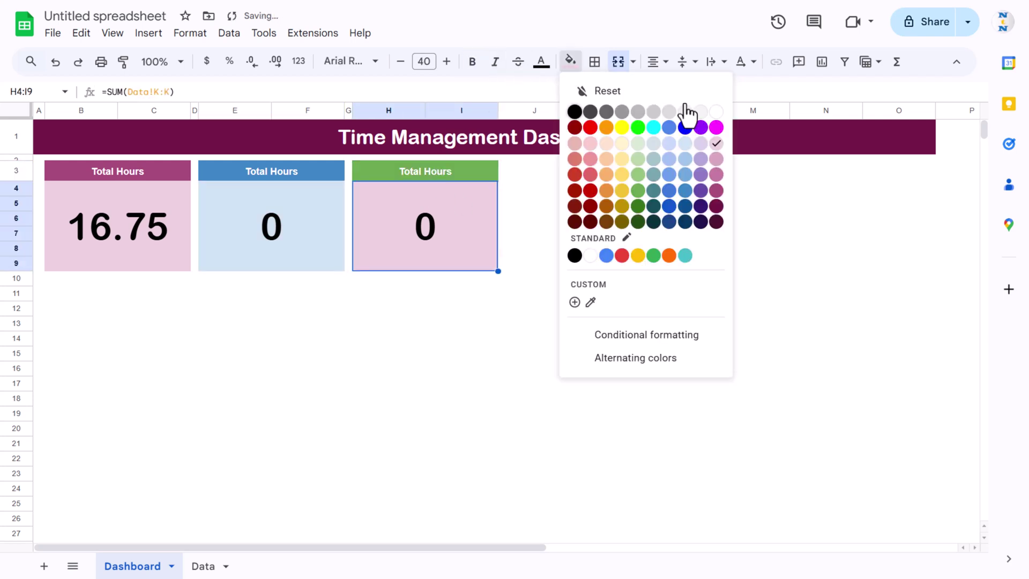
left_click(638, 143)
left_click(570, 221)
left_click(317, 215)
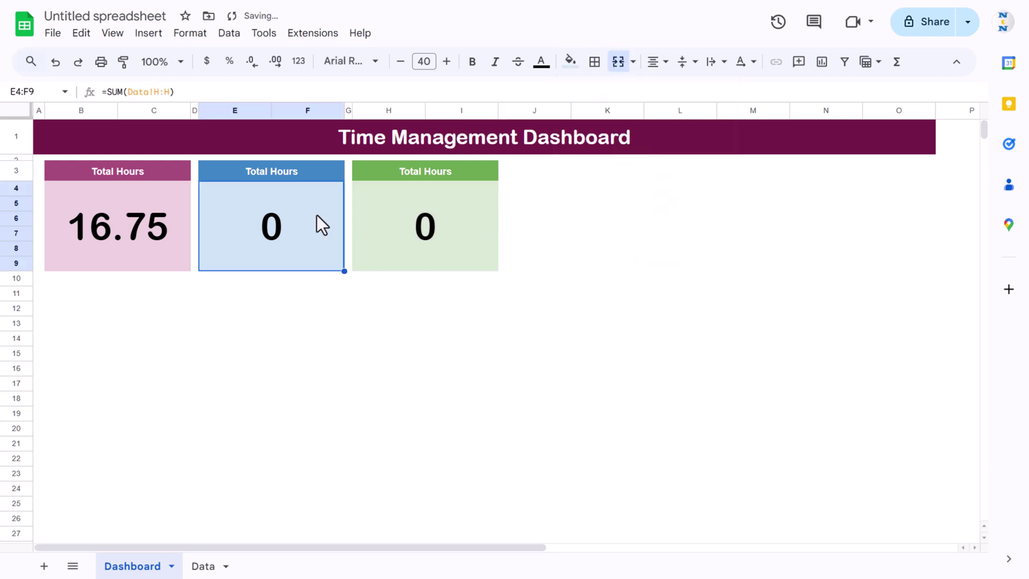
On Data, fit column J to its header and copy the 'Productivity Rating' text
left_click(293, 172)
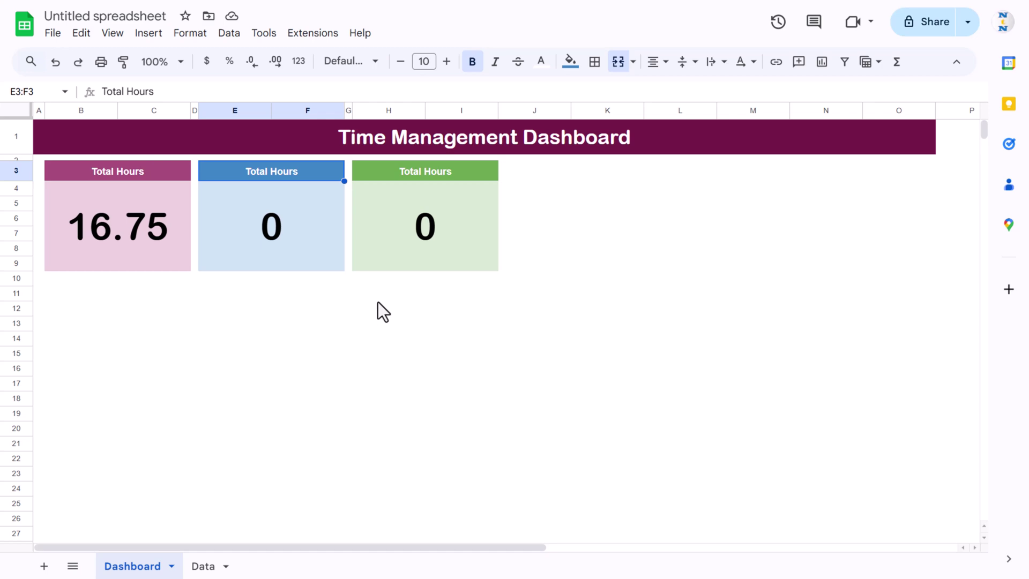
left_click(202, 568)
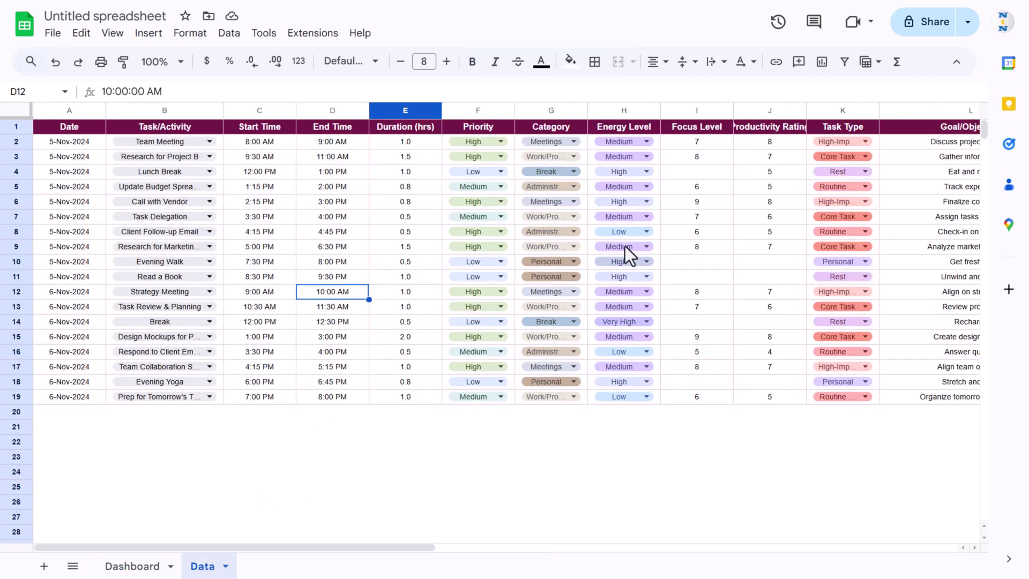
left_click(510, 127)
left_click(795, 130)
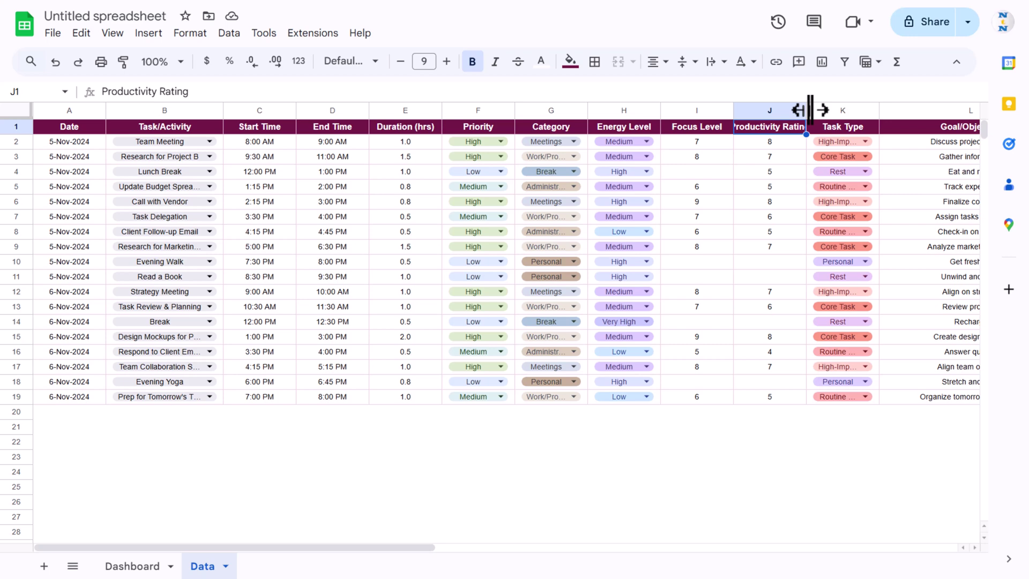
double_click(807, 110)
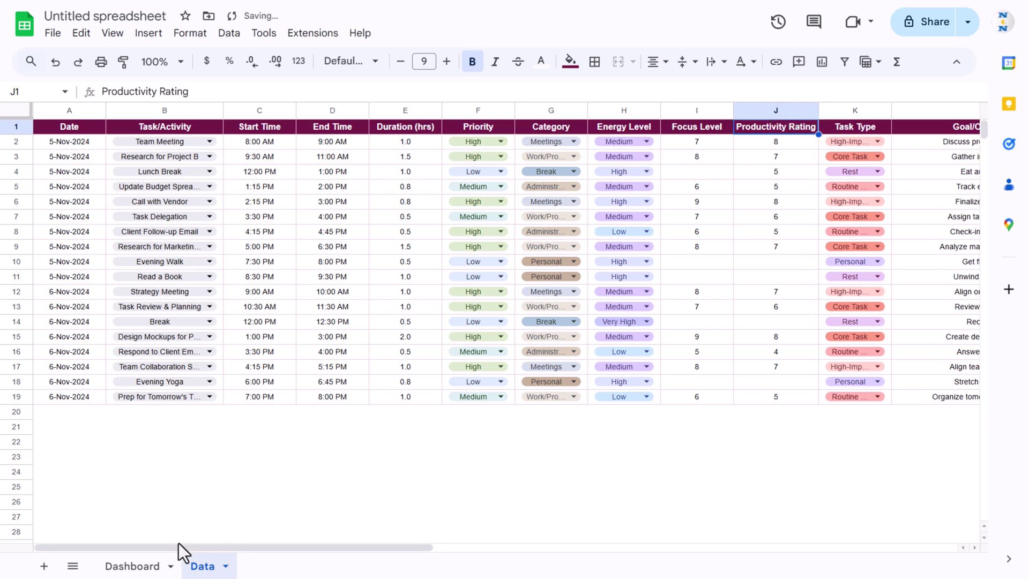
left_click_drag(188, 92, 7, 92)
key("ctrl+c")
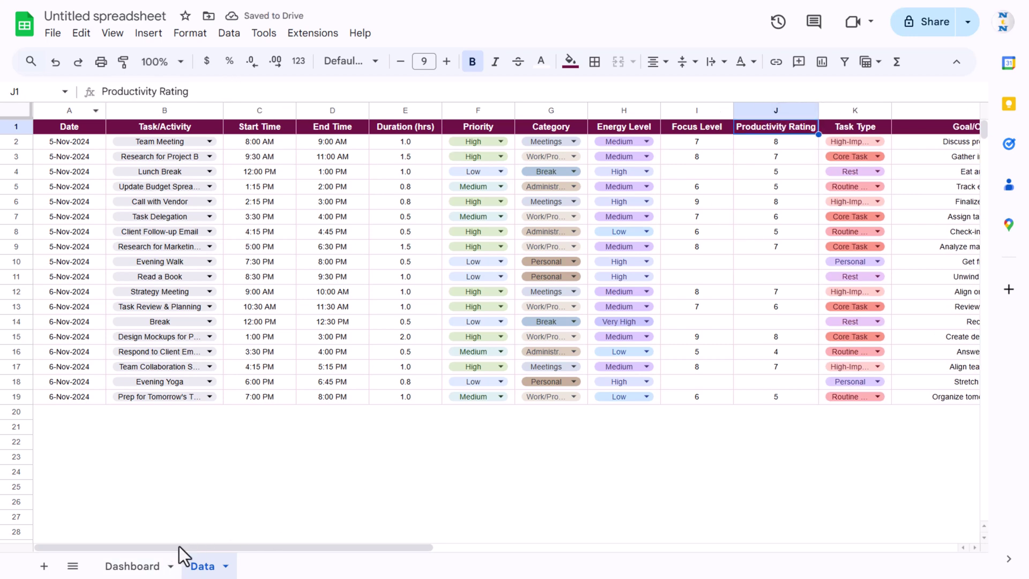
Replace the blue card's Total Hours title with 'Productivity Rating'
left_click(133, 565)
key("Delete")
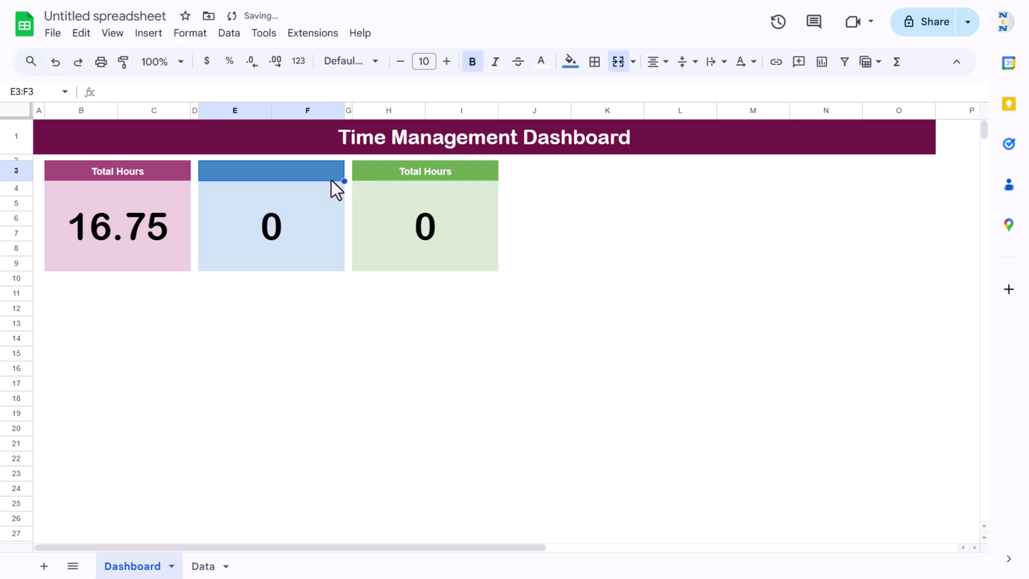
key("ctrl+v")
key("Escape")
key("ctrl+v")
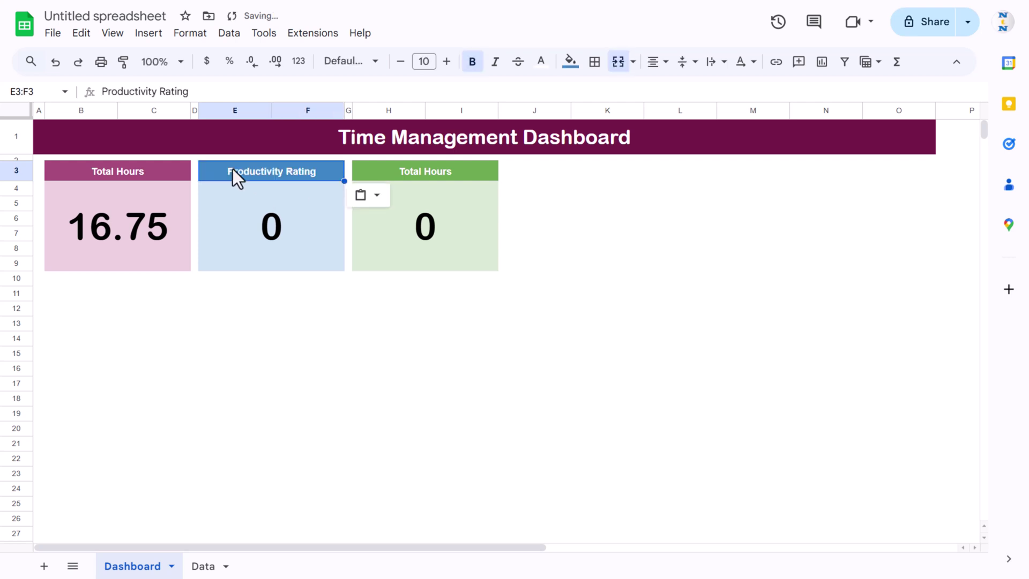
Title the green card header 'Focus Level'
left_click(422, 179)
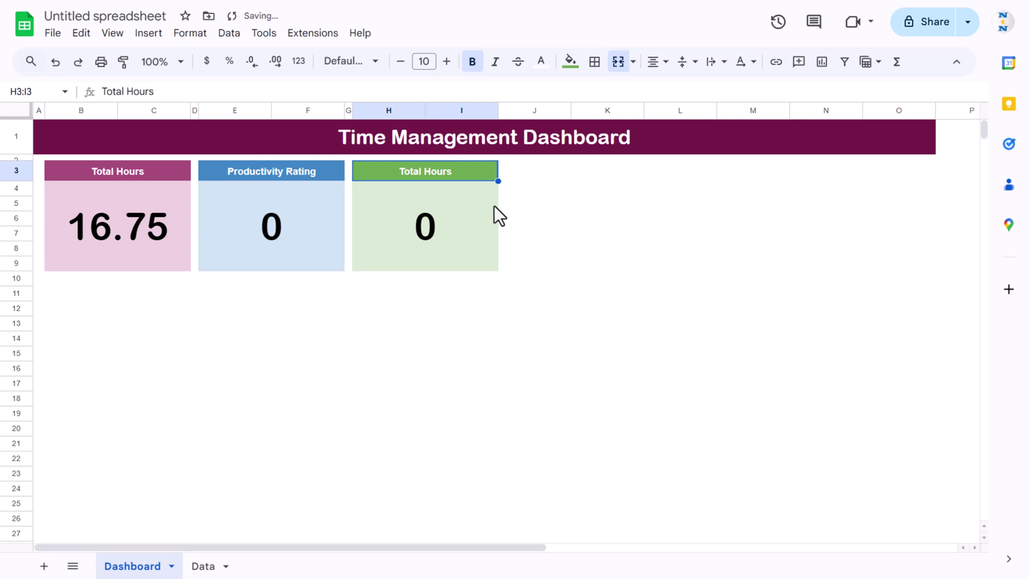
type("Focus Level")
key("Return")
Set the Productivity Rating card to the average of Data column J, shown as 6.3
left_click(317, 266)
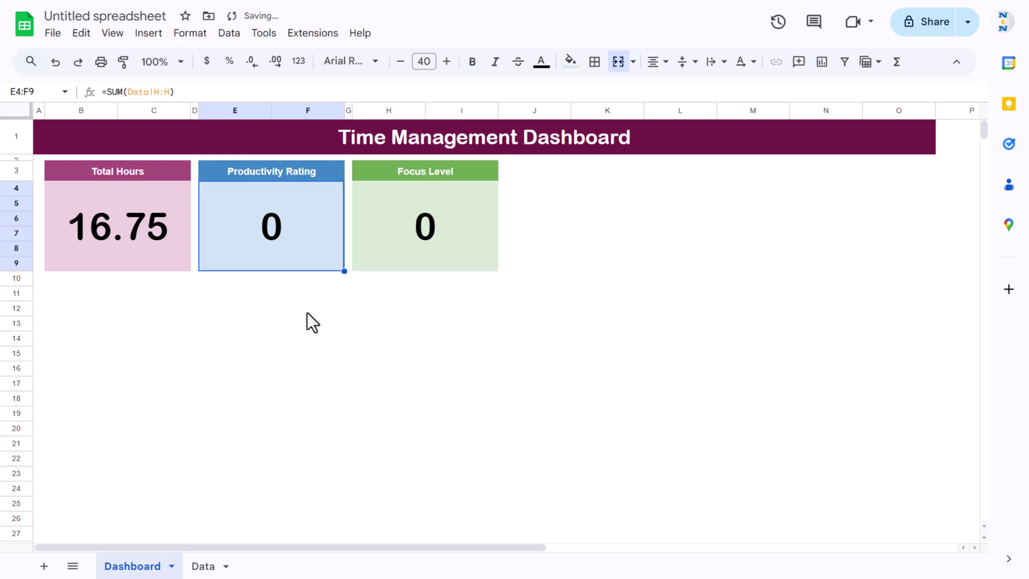
type("=av")
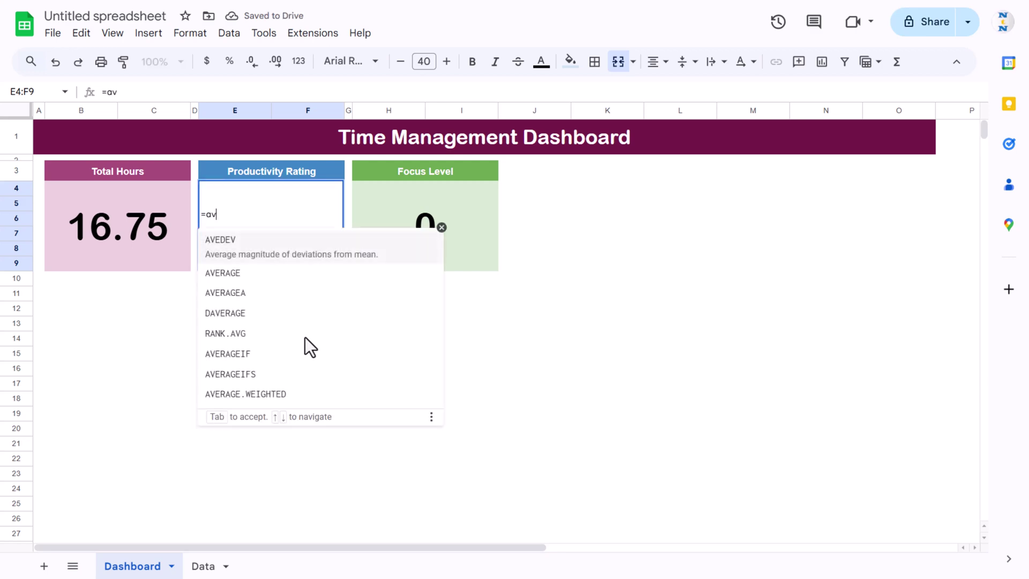
type("er")
key("Tab")
left_click(203, 566)
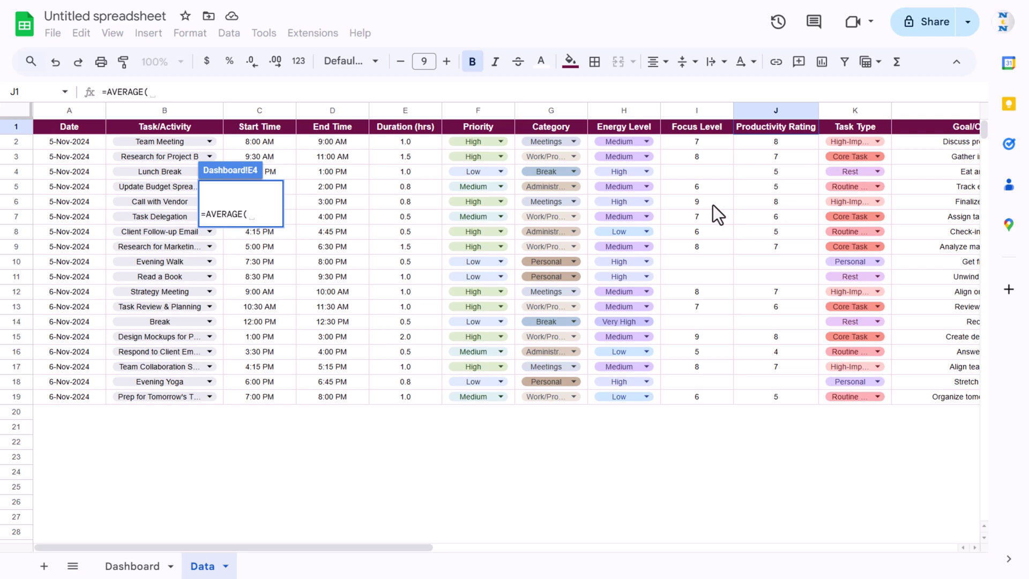
left_click(778, 109)
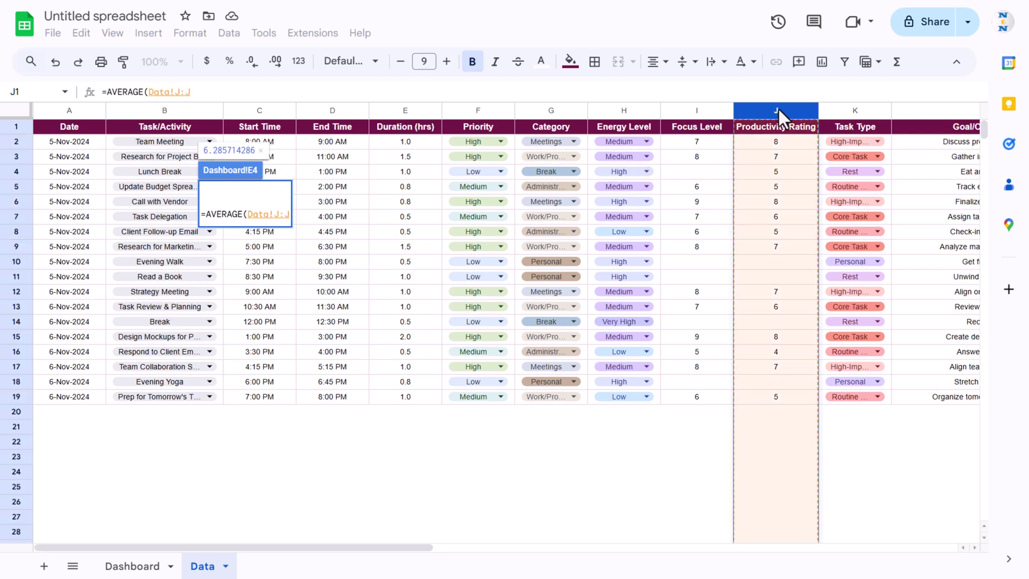
key("Return")
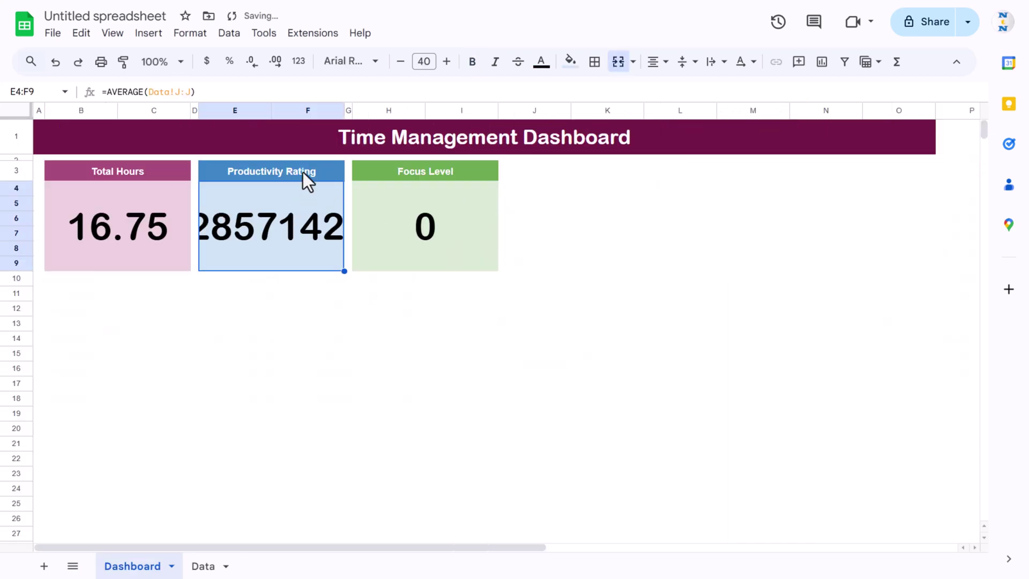
left_click(251, 62)
left_click(250, 63)
left_click(250, 63)
left_click(250, 63)
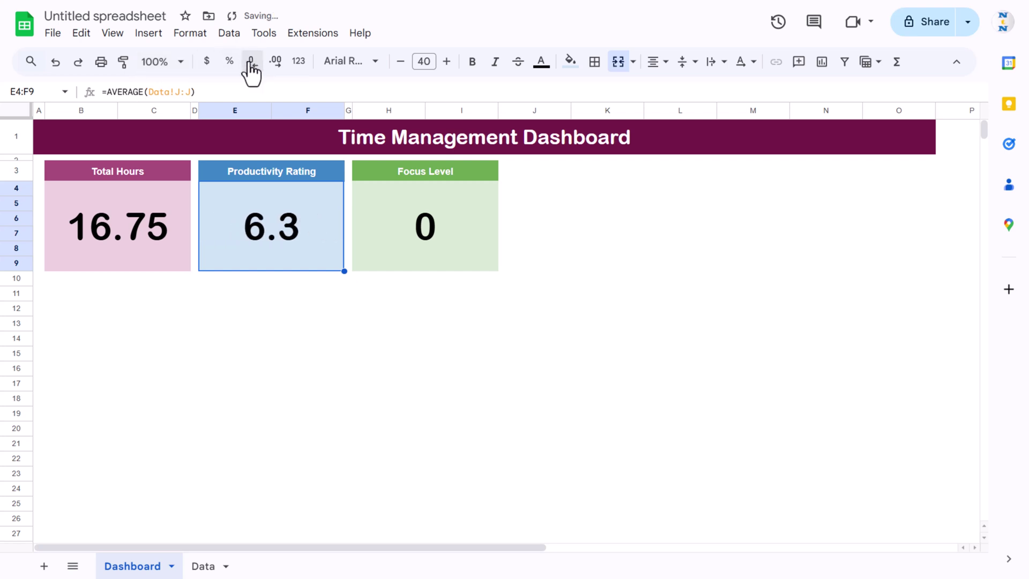
Enter =AVERAGE(Data!I:I) in the Focus Level card
left_click(434, 239)
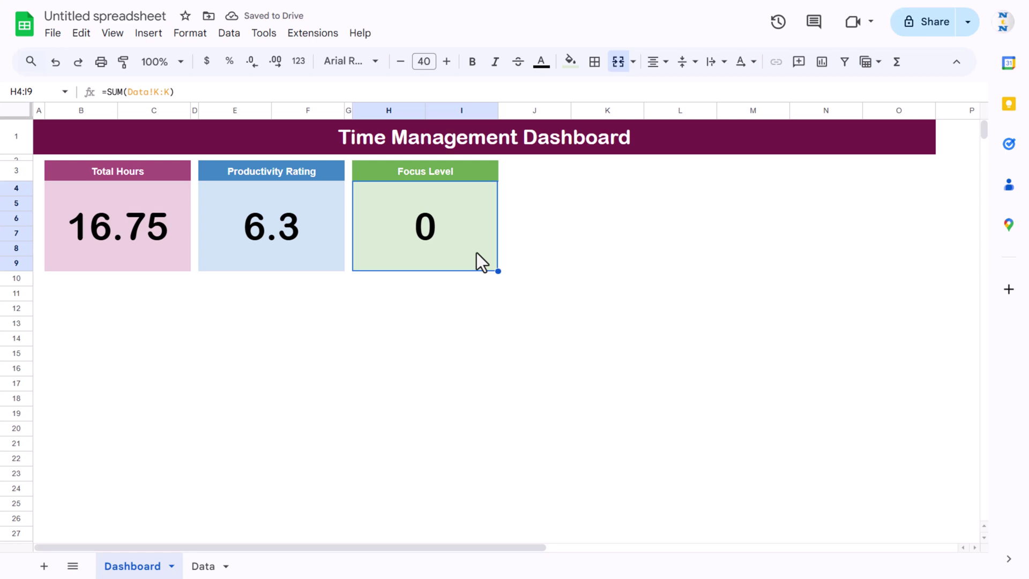
type("=av")
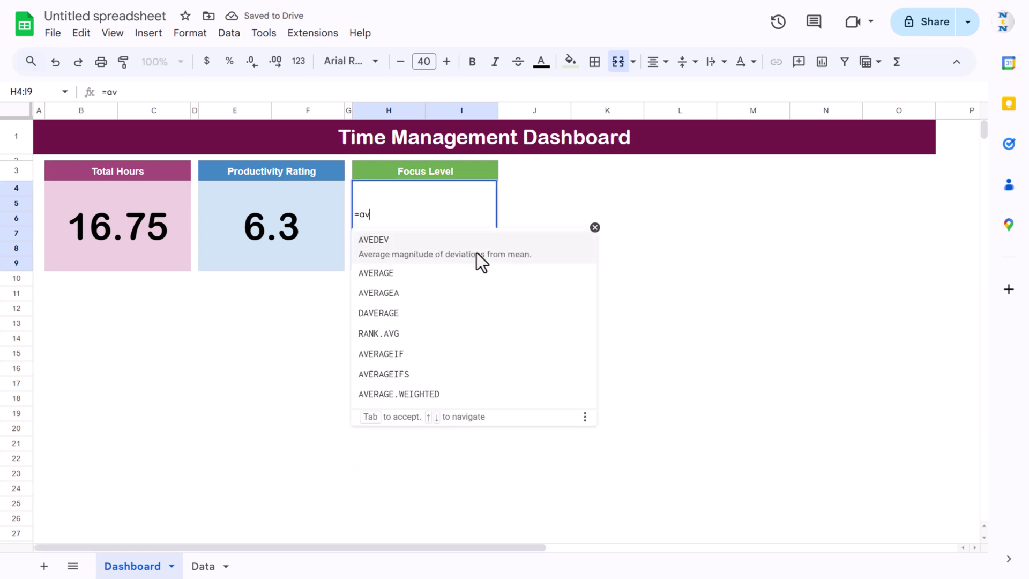
key("Down")
key("Tab")
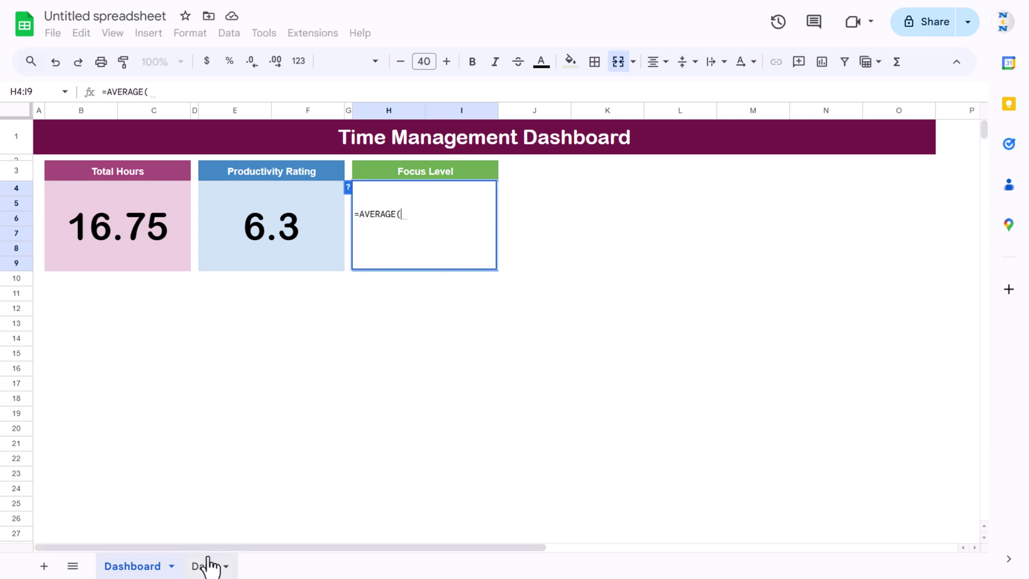
left_click(207, 566)
left_click(688, 107)
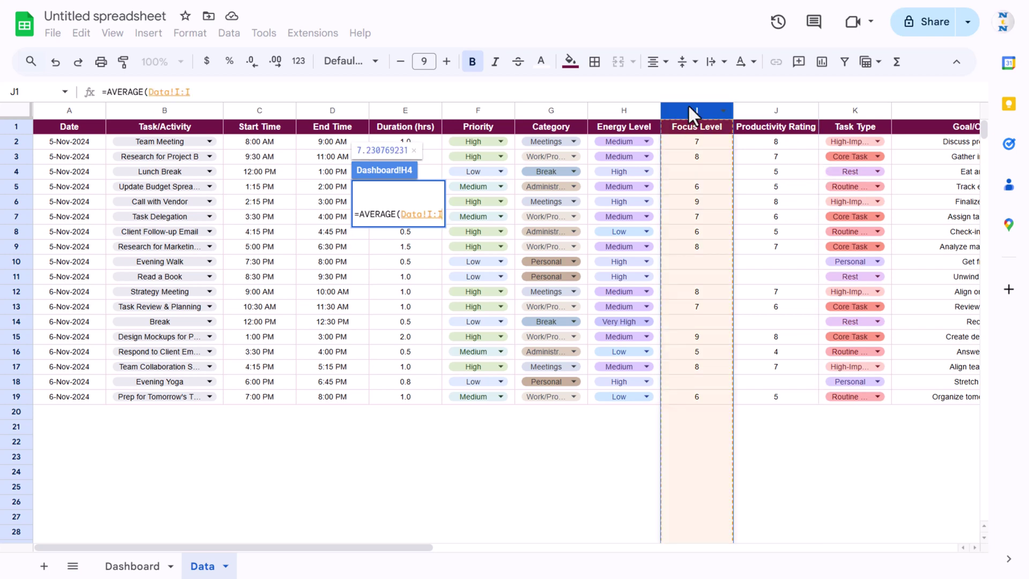
key("Return")
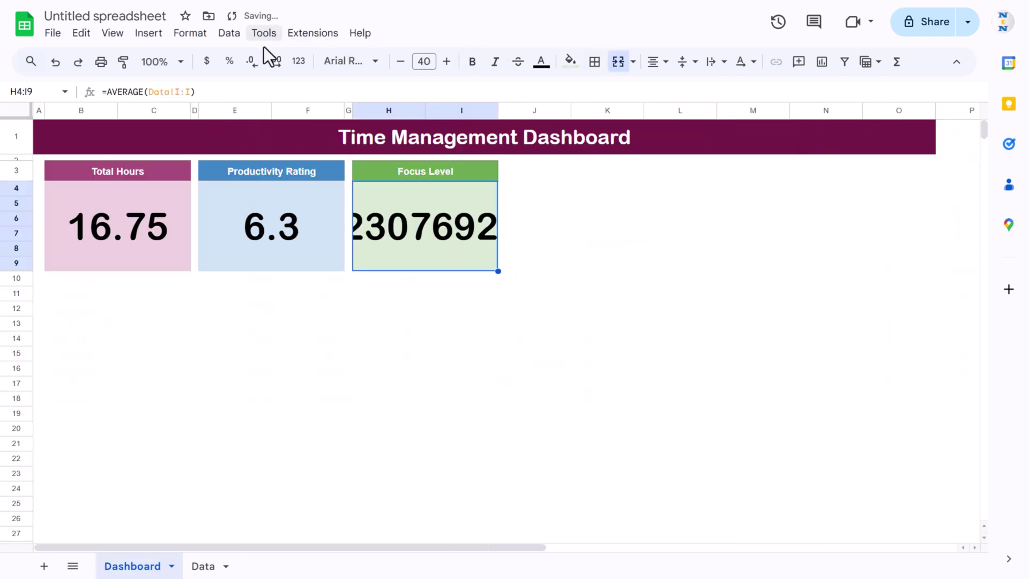
Reduce Focus Level's decimals so it shows 7.2, then select empty cell J3
left_click(275, 62)
left_click(274, 61)
left_click(250, 62)
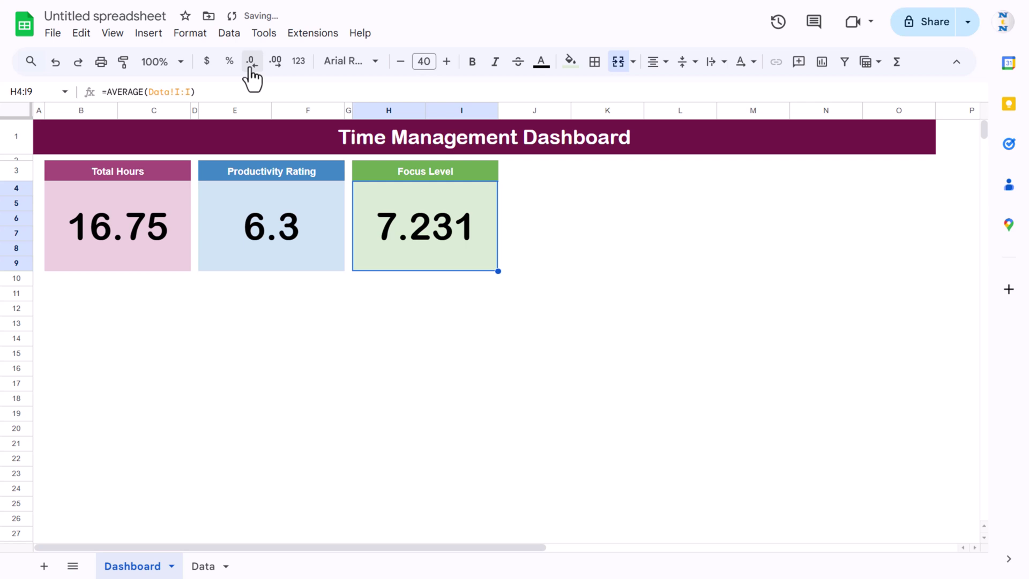
left_click(251, 62)
left_click(250, 62)
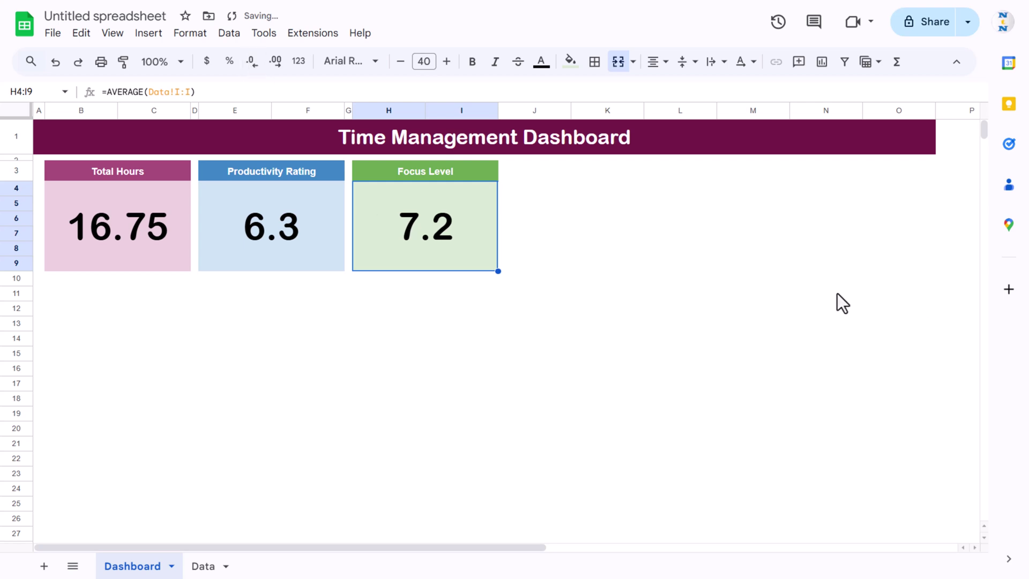
left_click(678, 283)
left_click(490, 172)
left_click(529, 176)
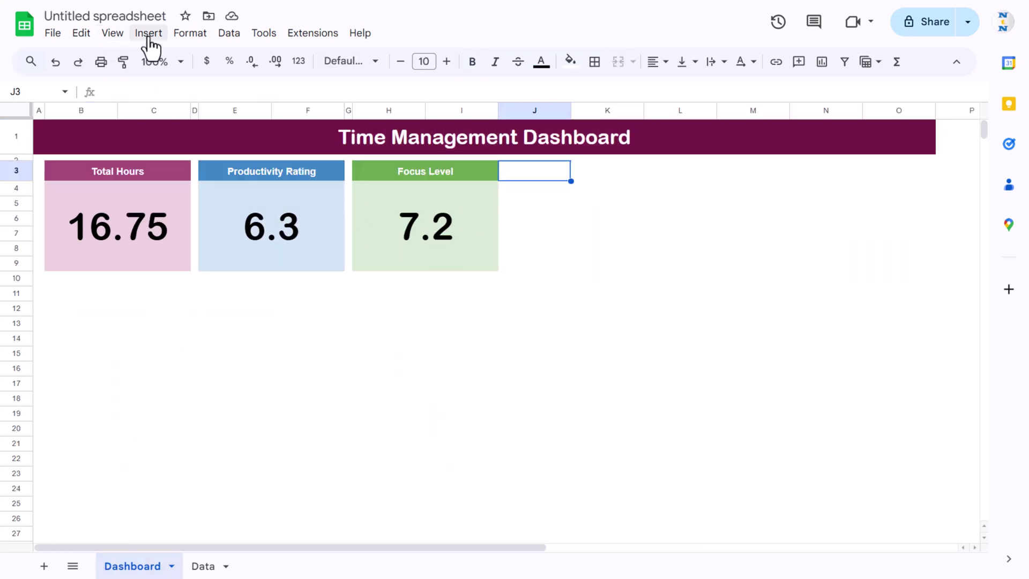
Insert a chart and replace its H3:J9 range with the Data sheet's Priority column
left_click(148, 33)
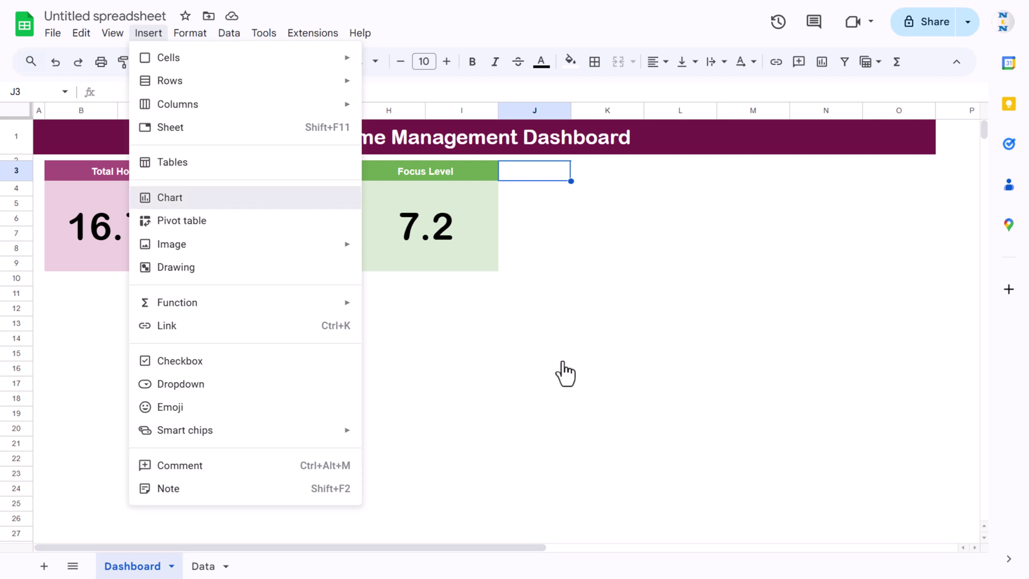
key("Return")
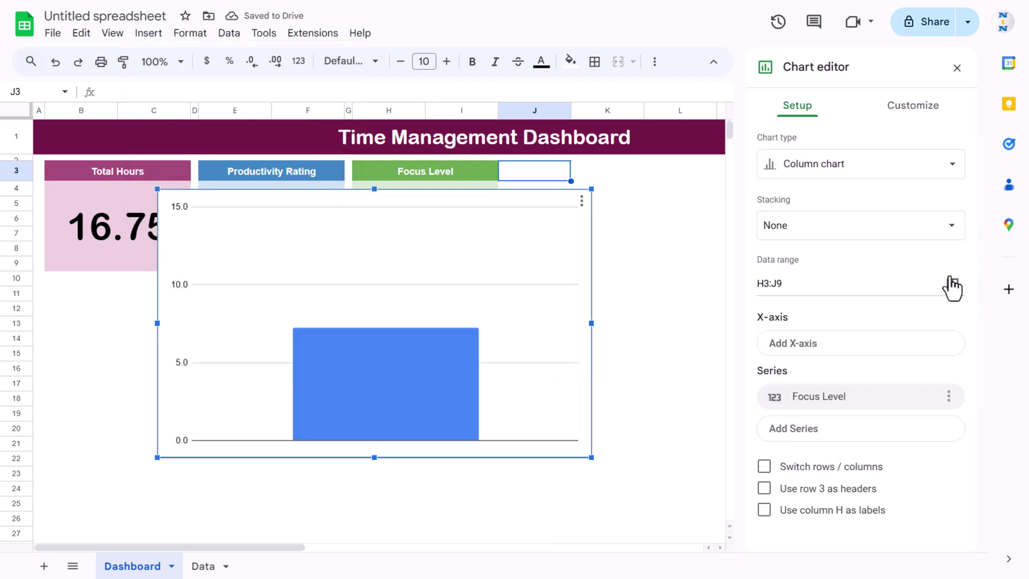
left_click(952, 284)
key("BackSpace")
left_click(206, 564)
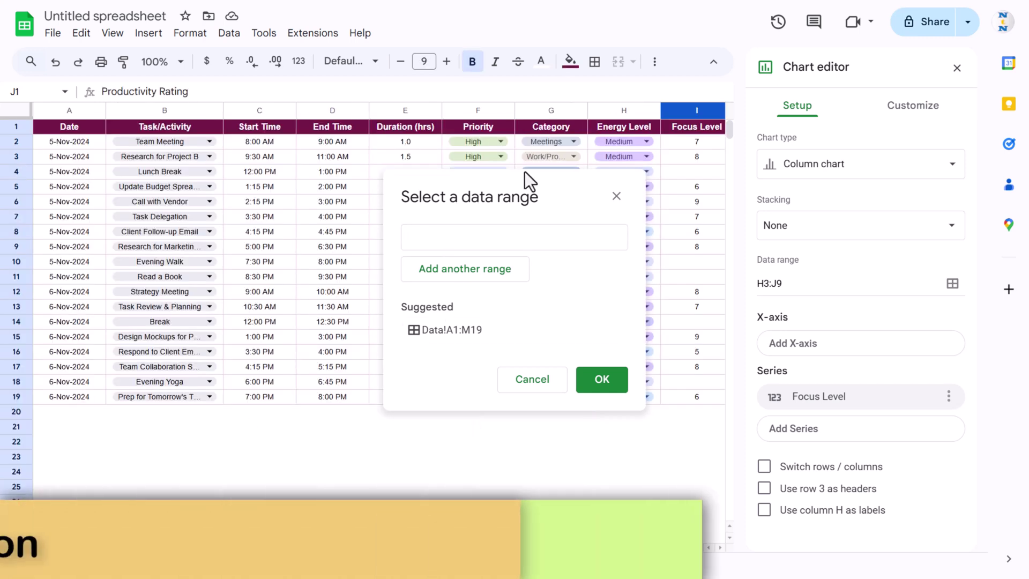
left_click_drag(503, 179, 268, 270)
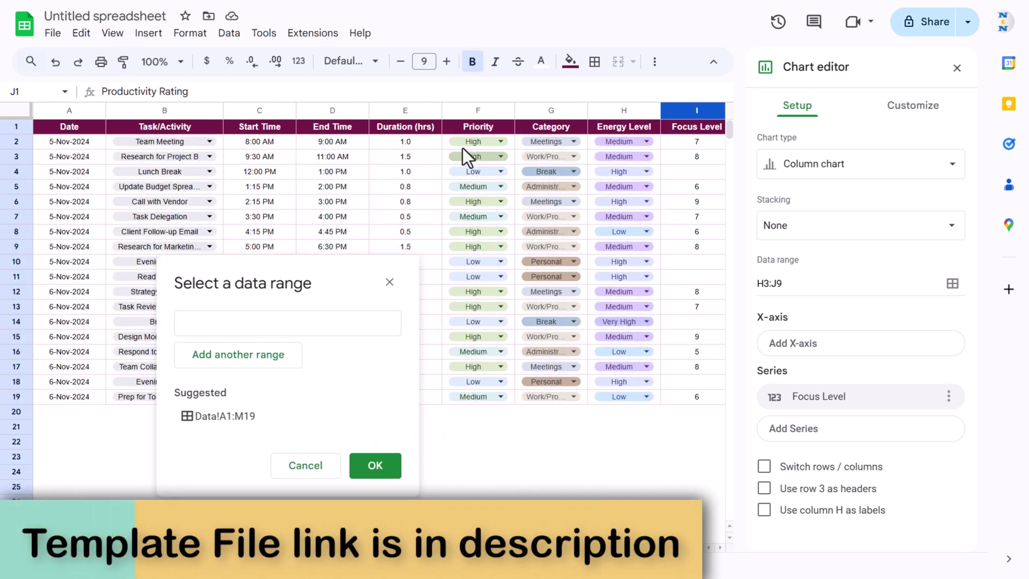
left_click(481, 109)
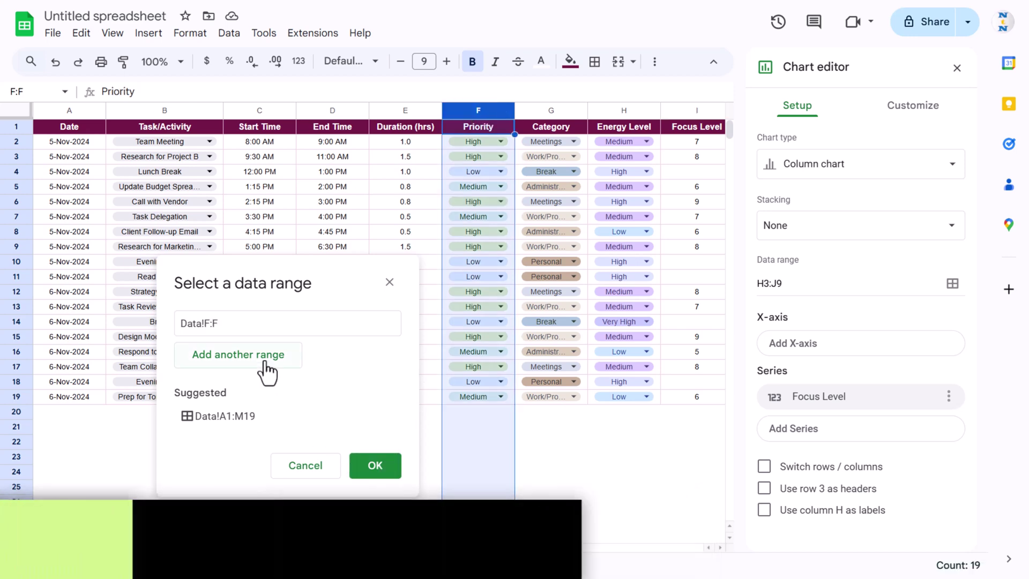
Add Duration (hrs) as a second range and aggregate the totals per priority
left_click(265, 360)
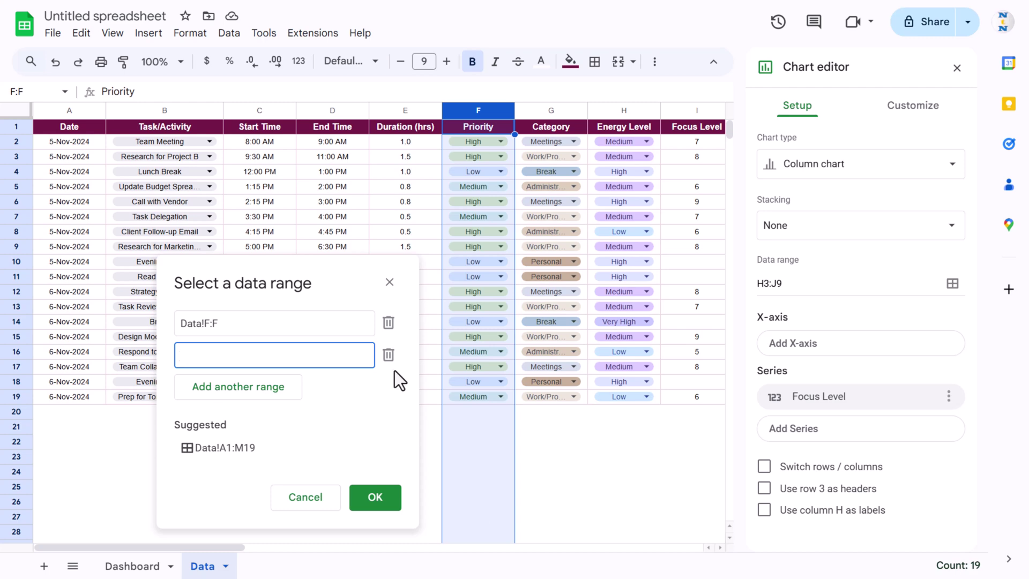
scroll(696, 231, "right", 5)
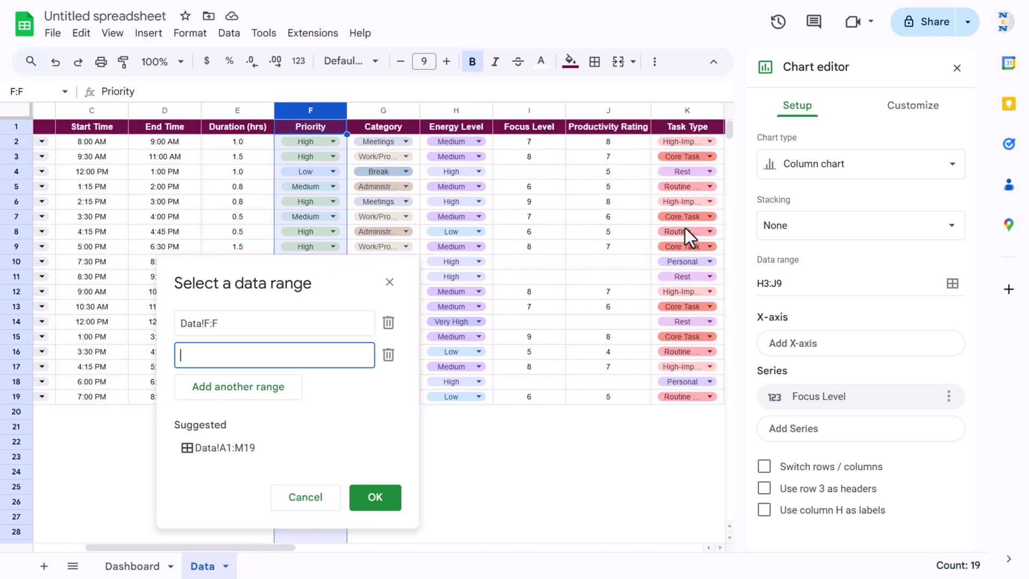
scroll(684, 227, "right", 12)
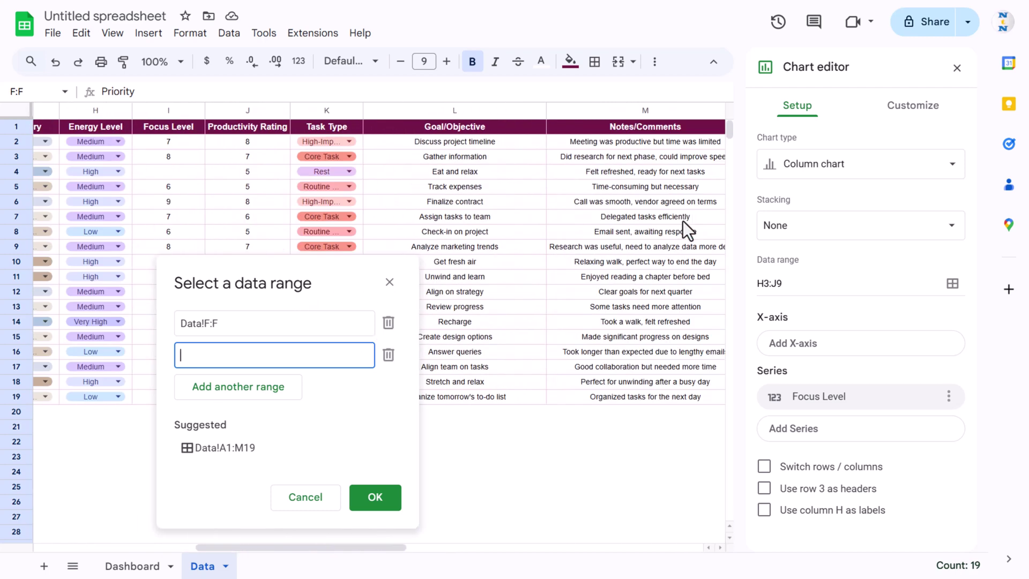
scroll(682, 223, "left", 15)
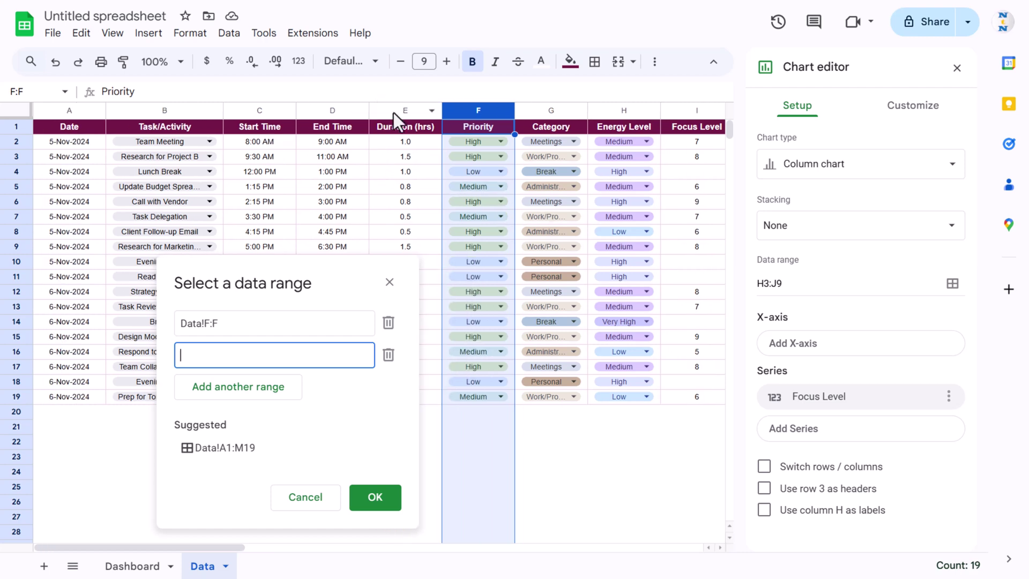
left_click(398, 111)
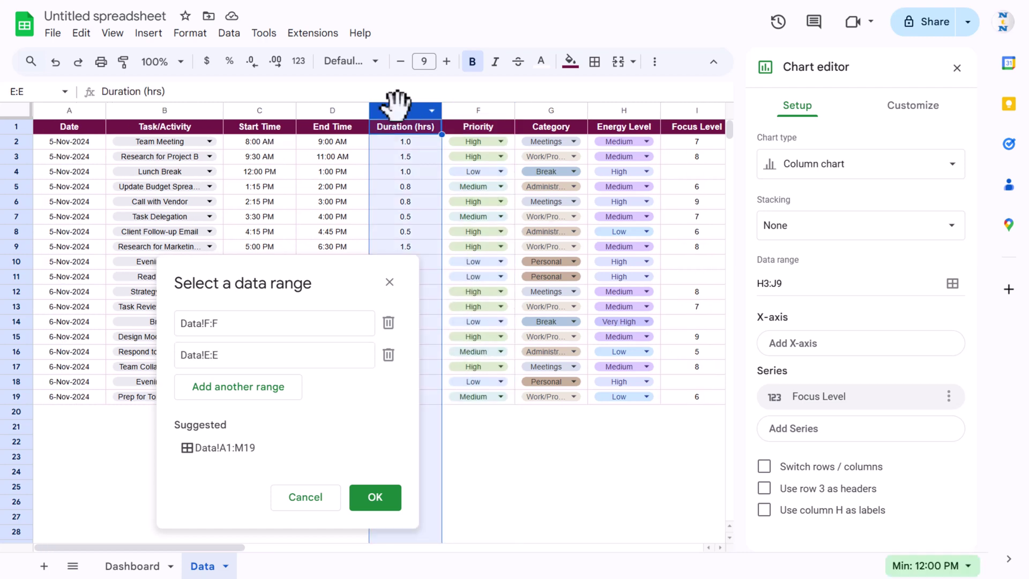
left_click(376, 498)
scroll(937, 367, "down", 1)
left_click(764, 354)
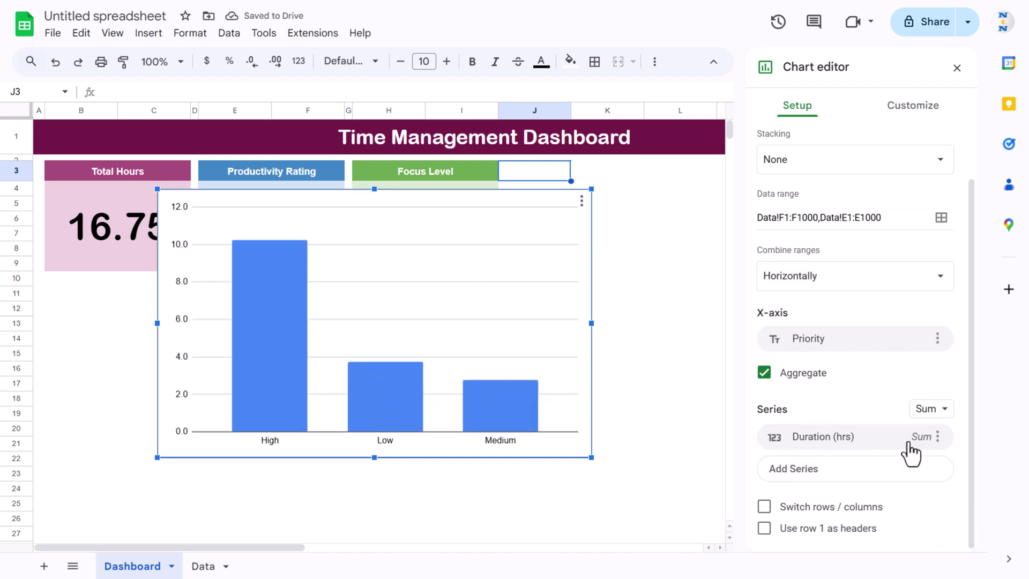
Make the Duration by Priority column chart 3D
left_click(914, 110)
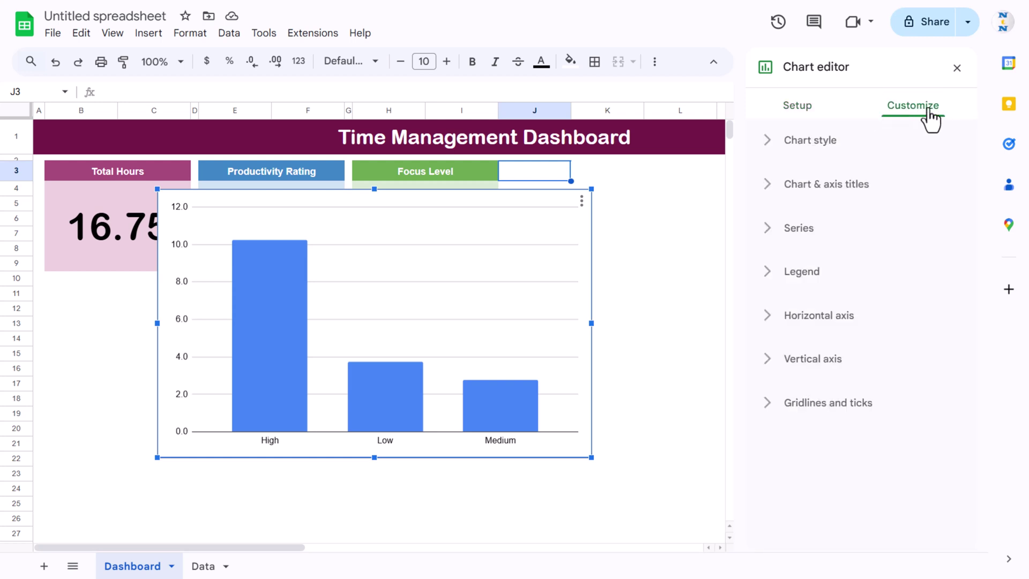
left_click(828, 140)
left_click(765, 340)
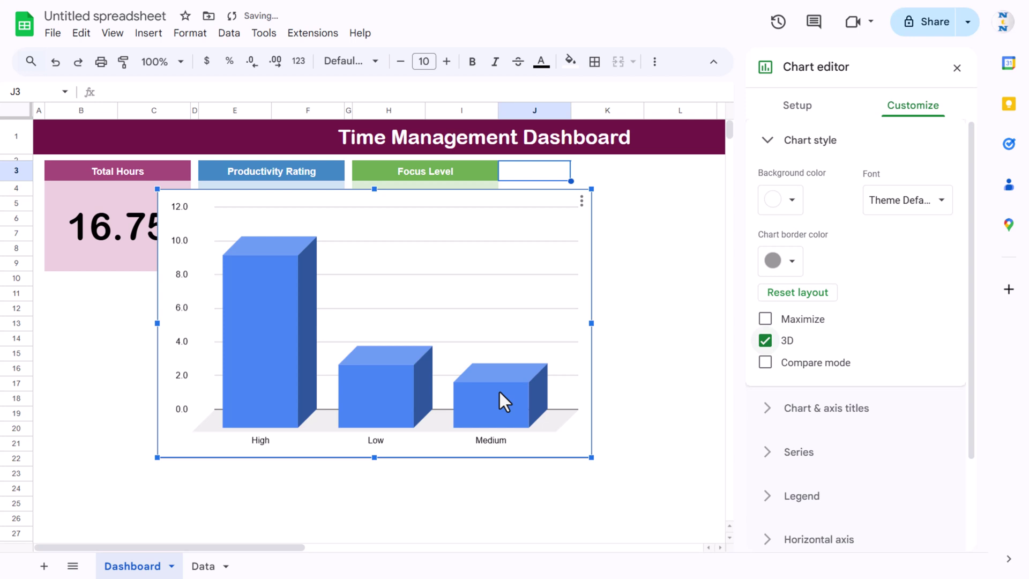
left_click(651, 254)
left_click(275, 275)
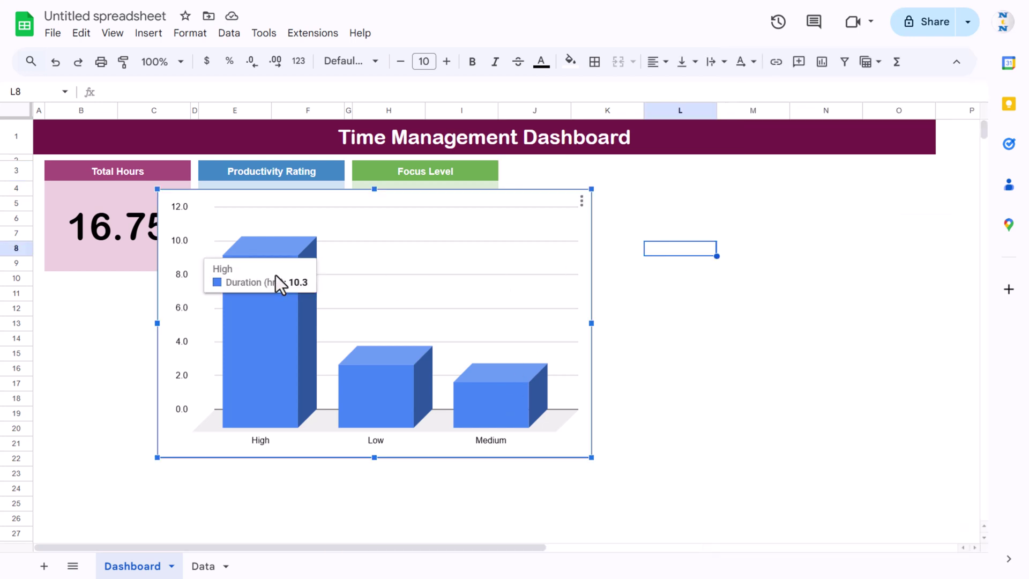
Colour the Duration (hrs) bars pink and show value labels on them
double_click(289, 303)
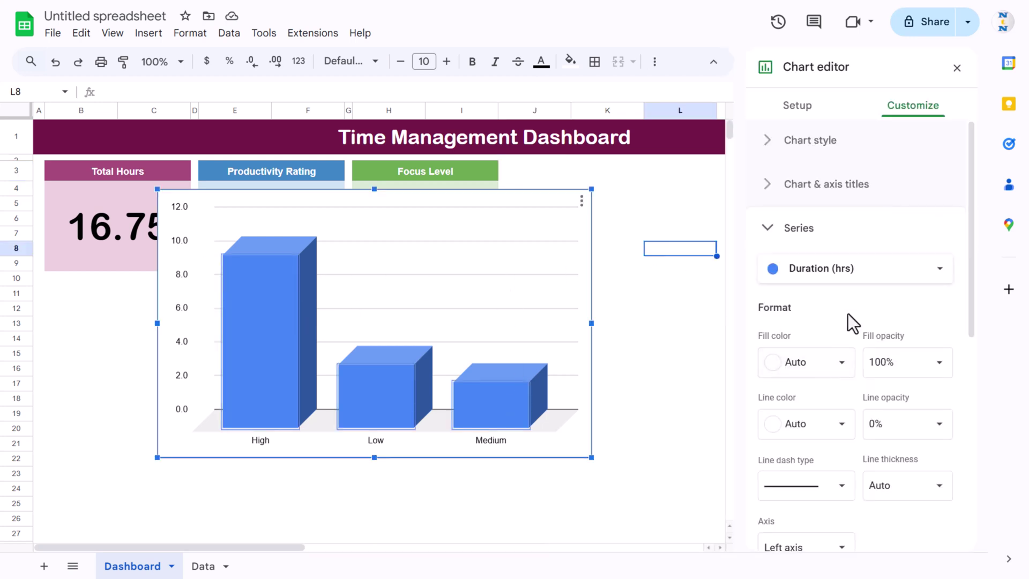
left_click(845, 369)
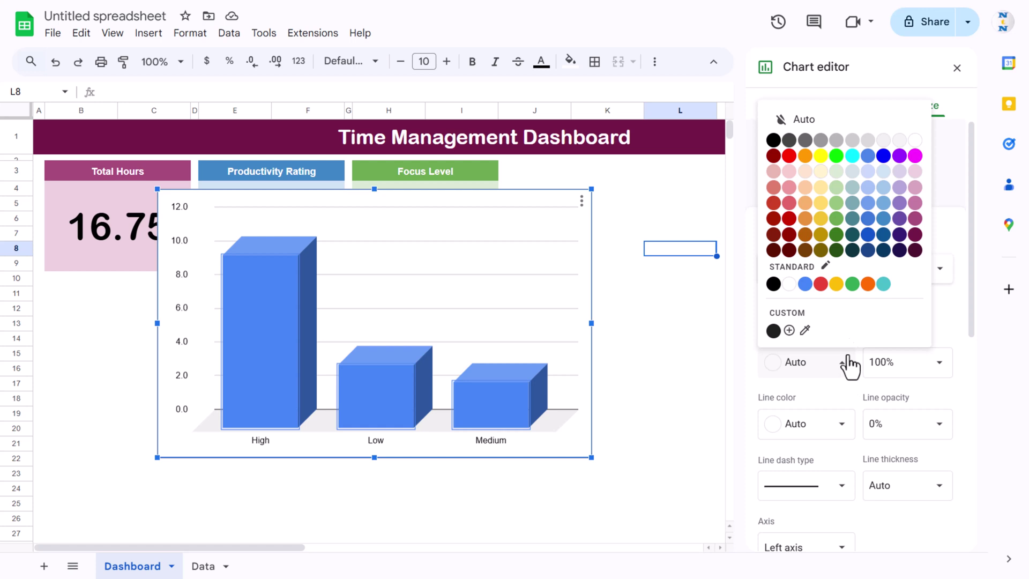
left_click(915, 203)
scroll(861, 294, "down", 5)
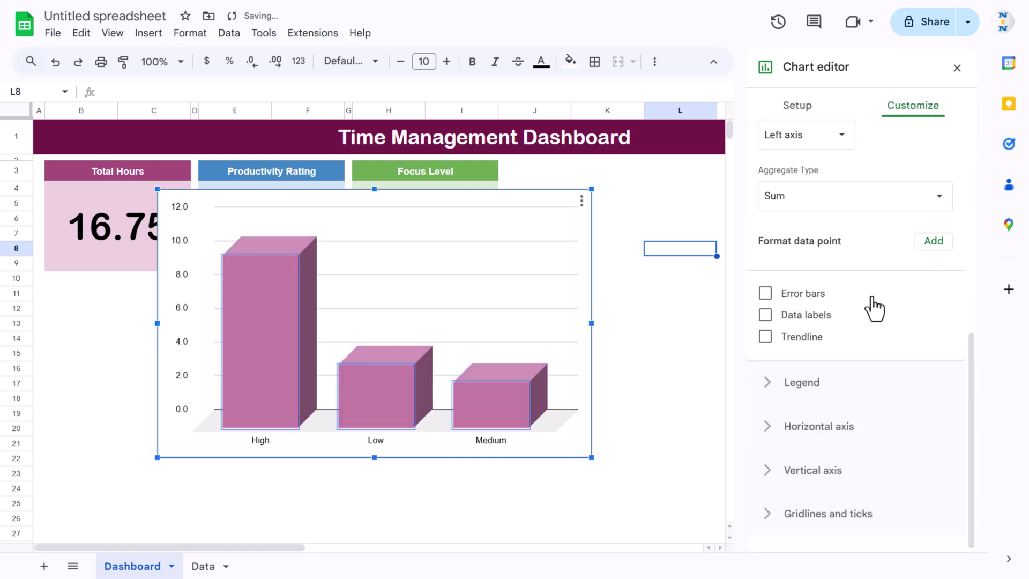
left_click(784, 316)
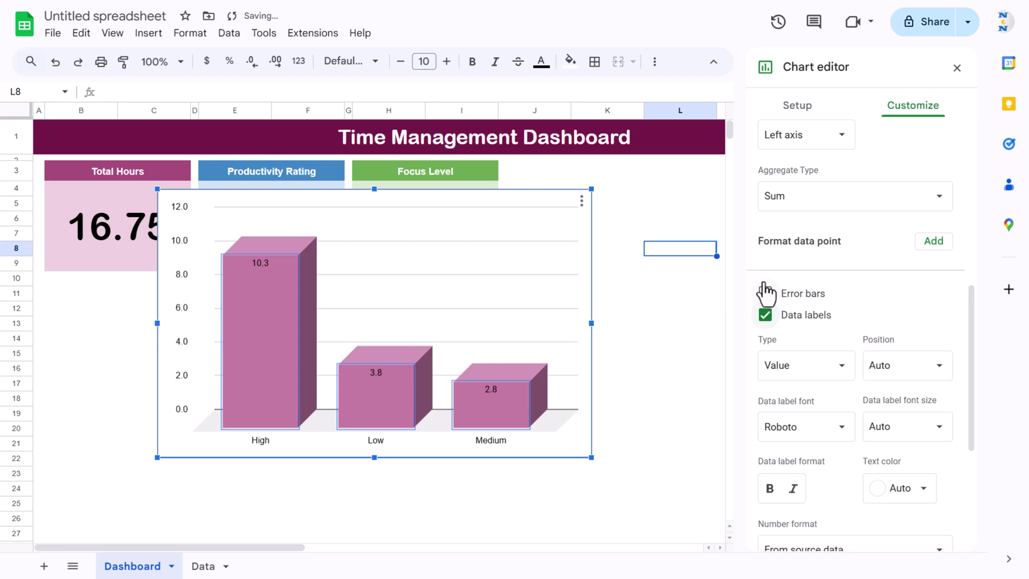
scroll(842, 225, "up", 5)
left_click(795, 229)
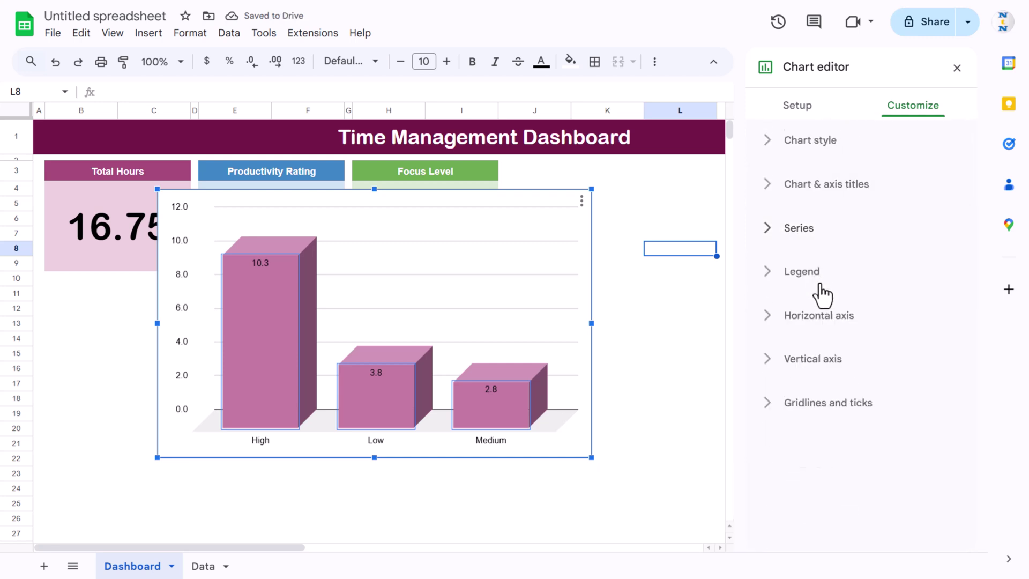
Give the chart a centred title 'Duration by Priority'
left_click(826, 184)
left_click(822, 292)
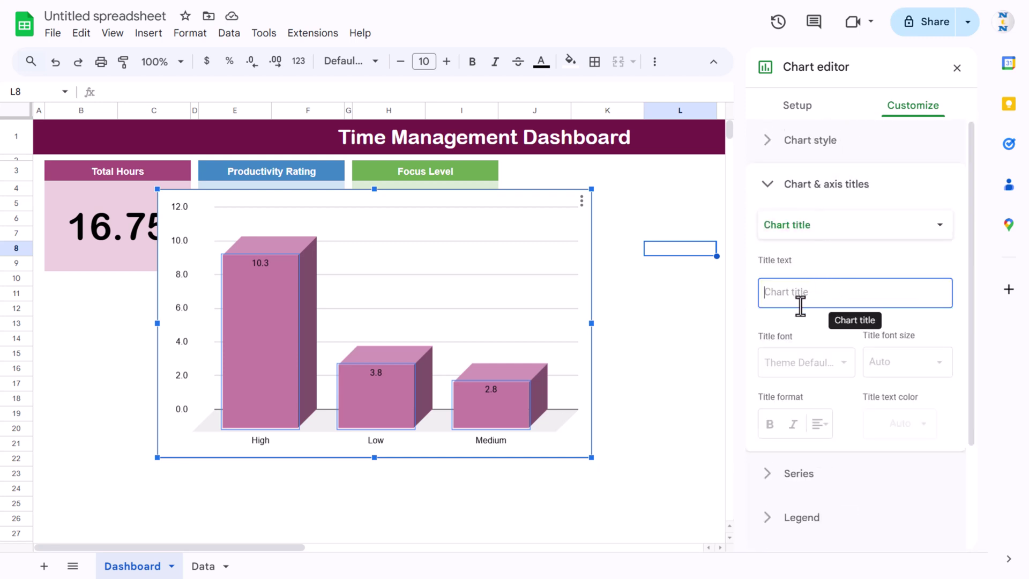
type("Dura")
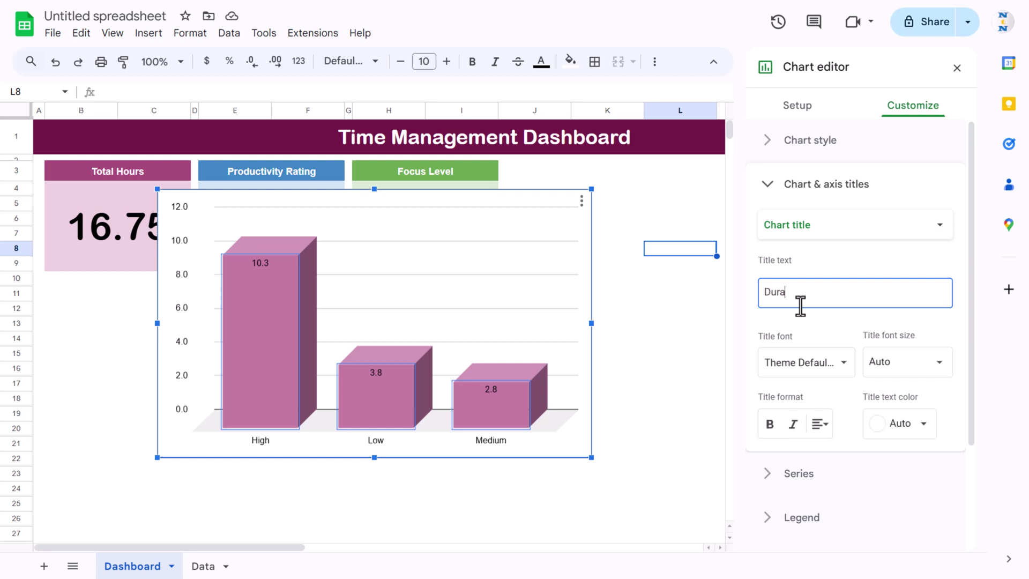
type("tion by Priority")
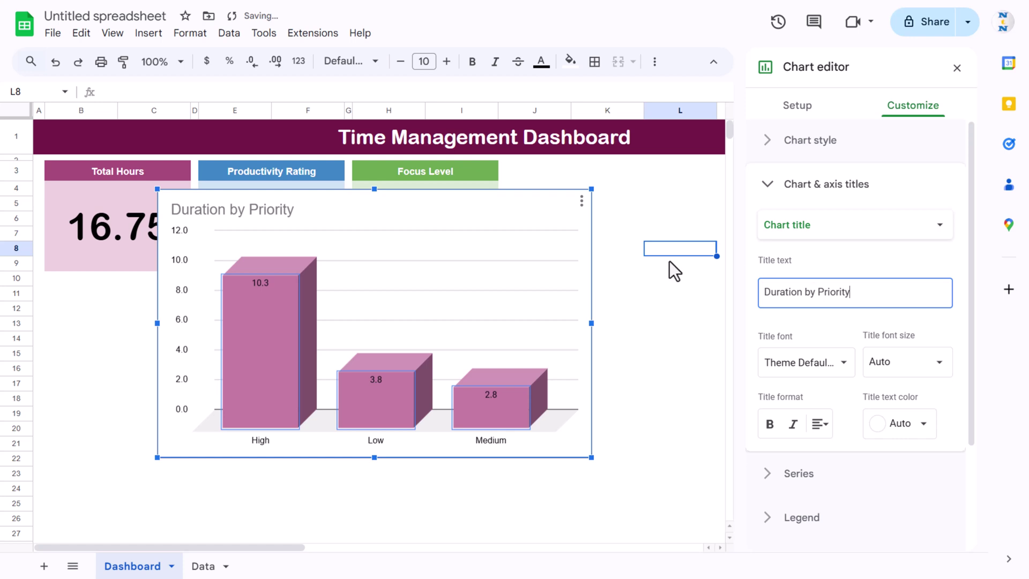
scroll(871, 368, "down", 3)
left_click(826, 296)
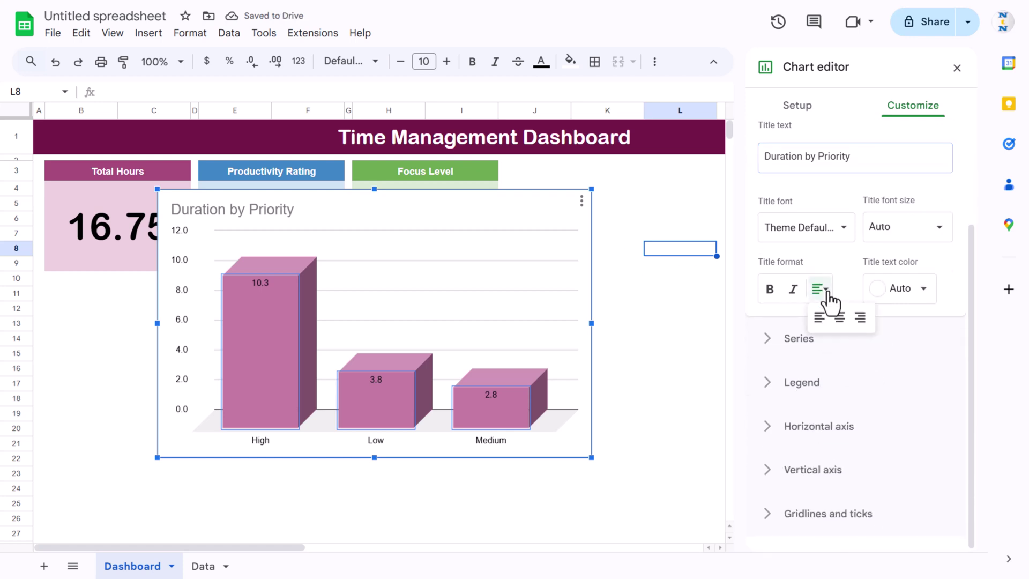
left_click(839, 317)
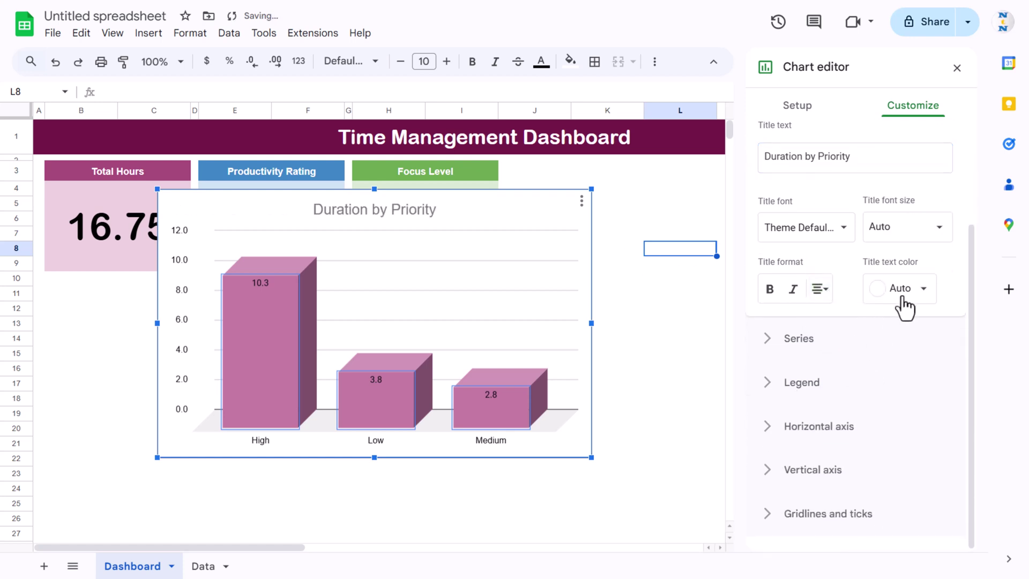
left_click(665, 281)
Move the chart beside the Focus Level card and resize it to the cards' height
left_click(482, 214)
left_click_drag(584, 217, 834, 190)
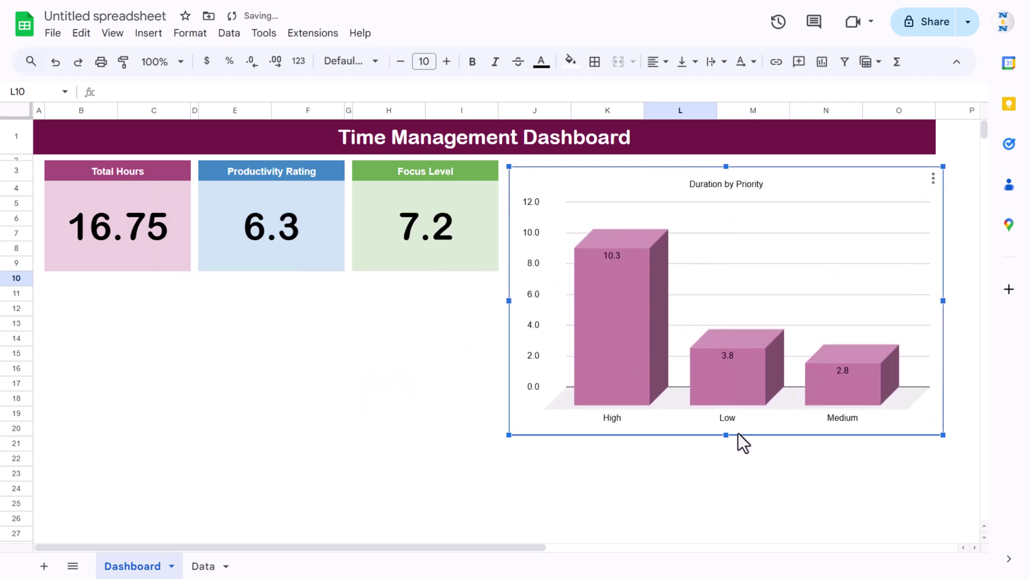
left_click_drag(725, 434, 745, 271)
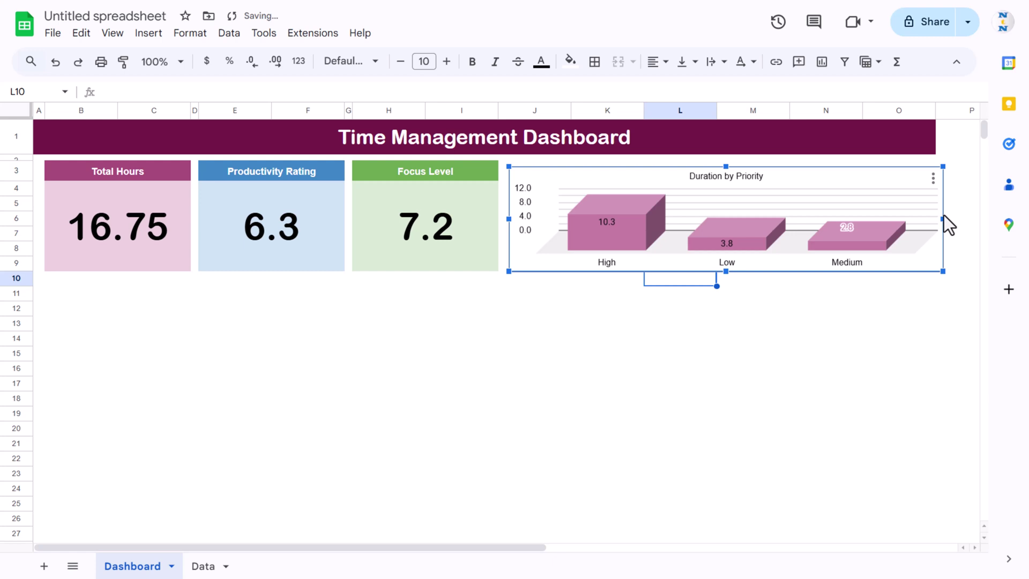
left_click_drag(925, 218, 895, 208)
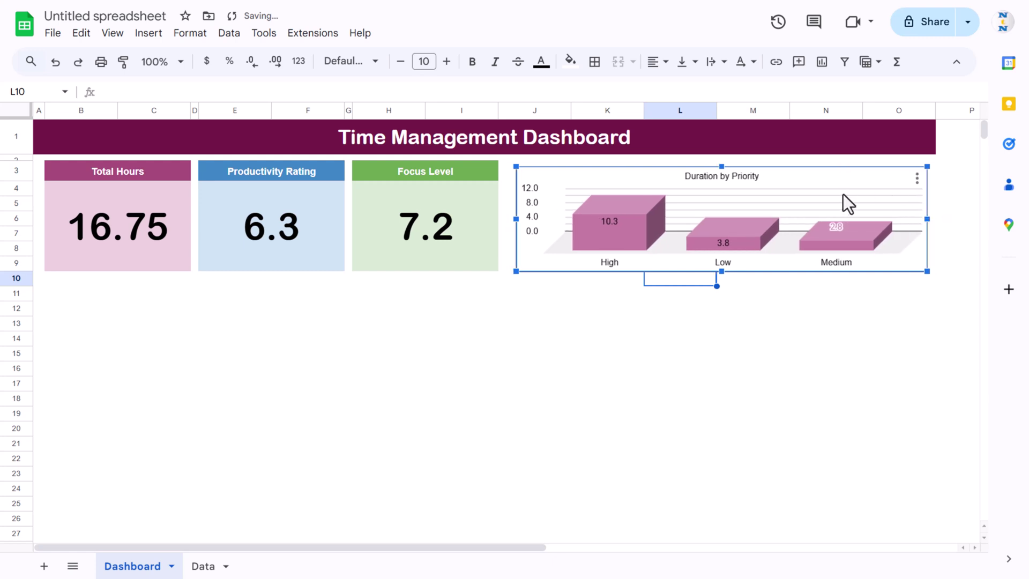
Remove the chart's major gridlines and align its top-left corner with the cards
double_click(837, 211)
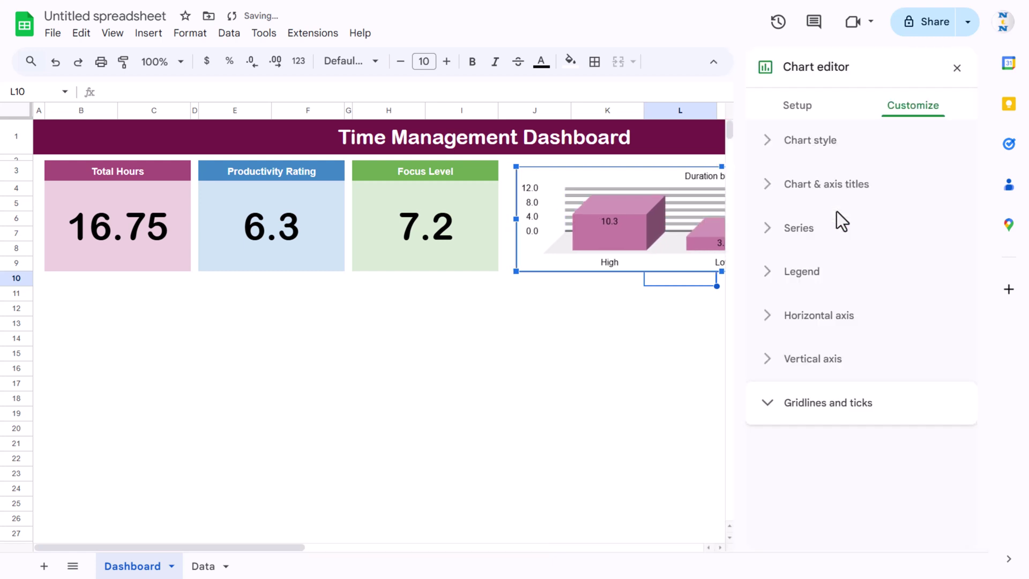
left_click(796, 408)
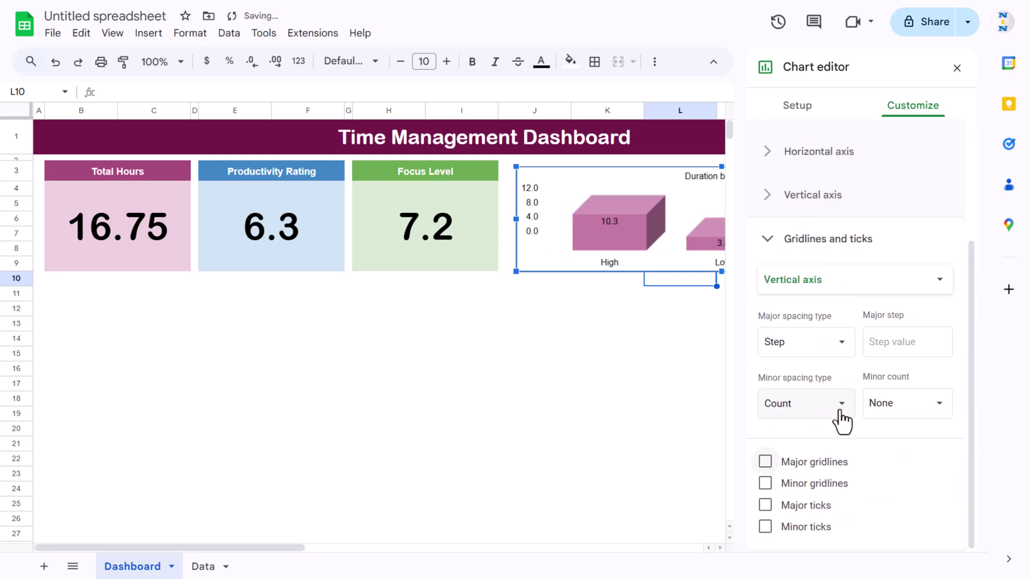
left_click(957, 68)
left_click(604, 395)
left_click(523, 174)
left_click_drag(515, 167, 506, 165)
Copy the chart and paste a duplicate at B11
key("ctrl+c")
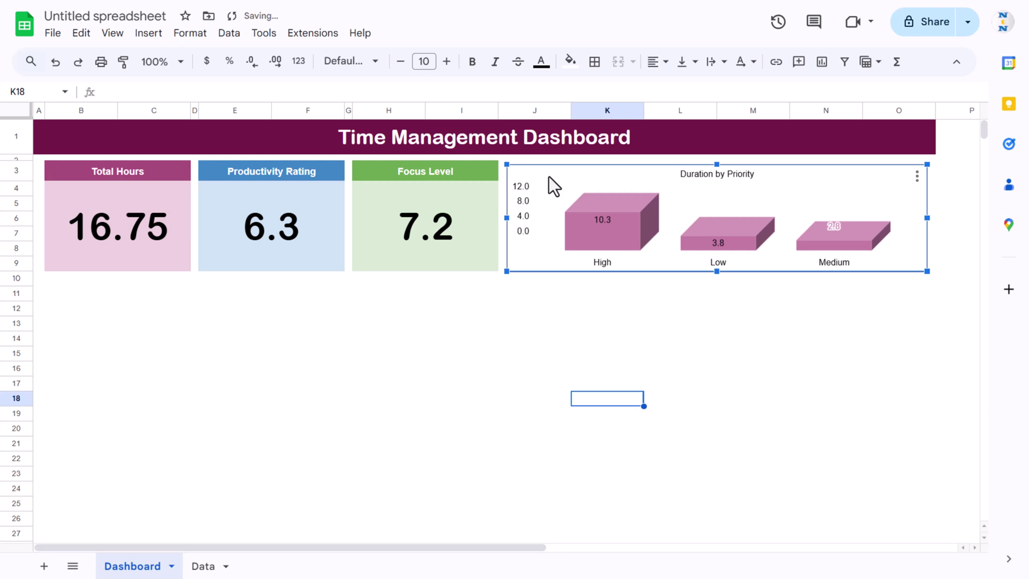
left_click(104, 296)
key("ctrl+v")
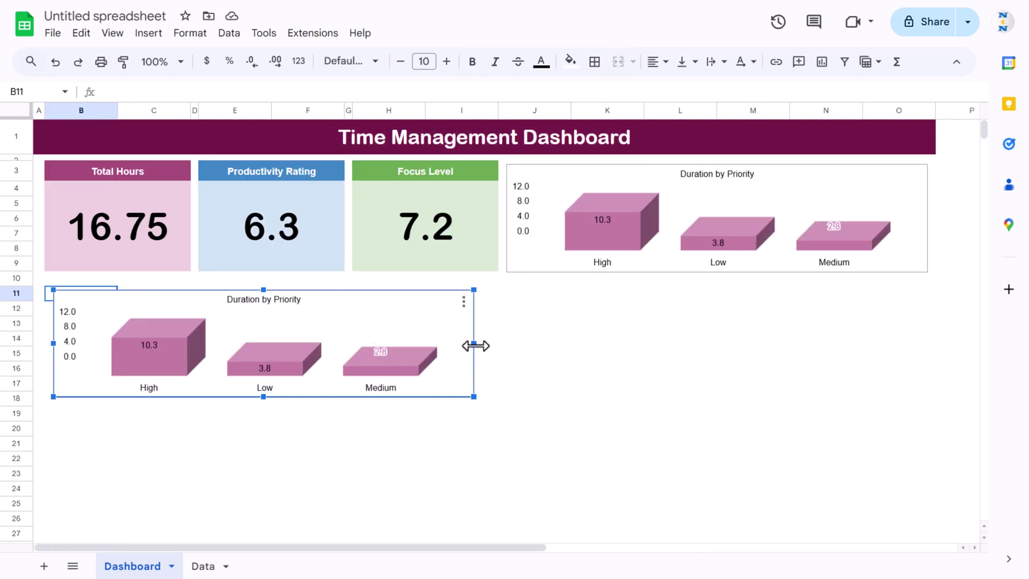
left_click(477, 344)
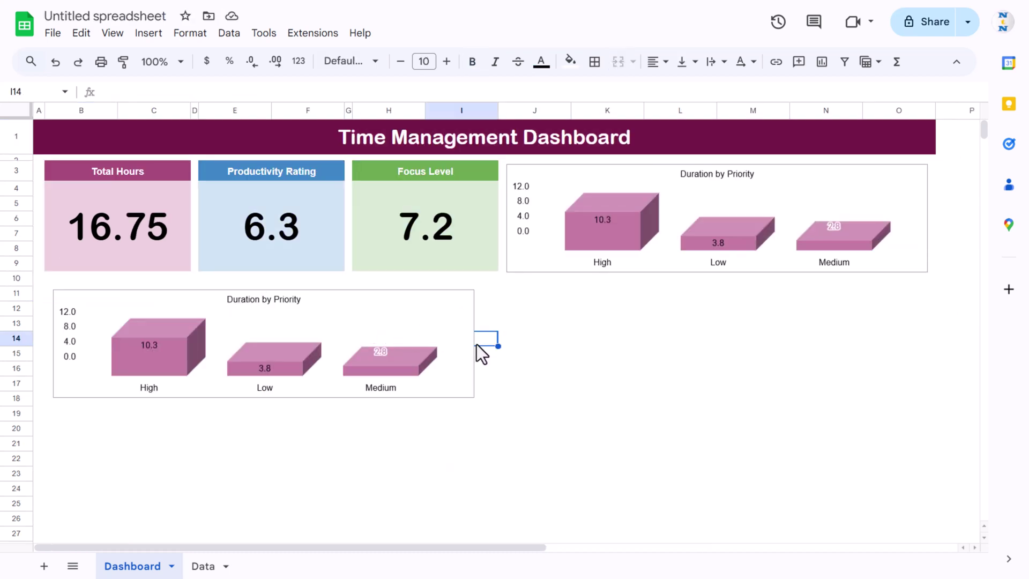
Resize and reposition the copied chart below the cards
left_click(471, 343)
left_click_drag(474, 343, 283, 343)
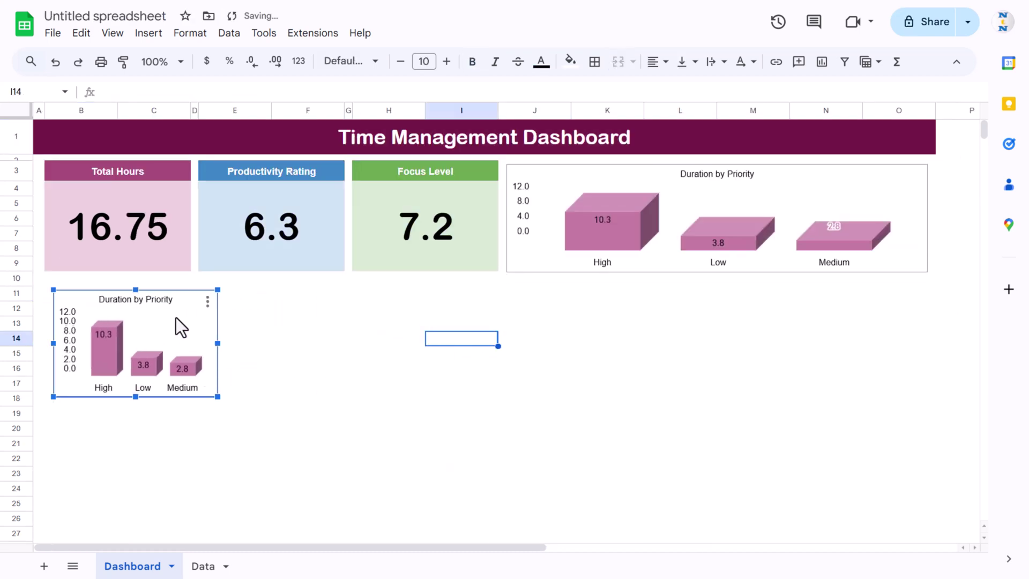
left_click_drag(131, 283, 121, 278)
left_click_drag(207, 392, 303, 453)
Change the copied chart's type to Pie chart
double_click(246, 306)
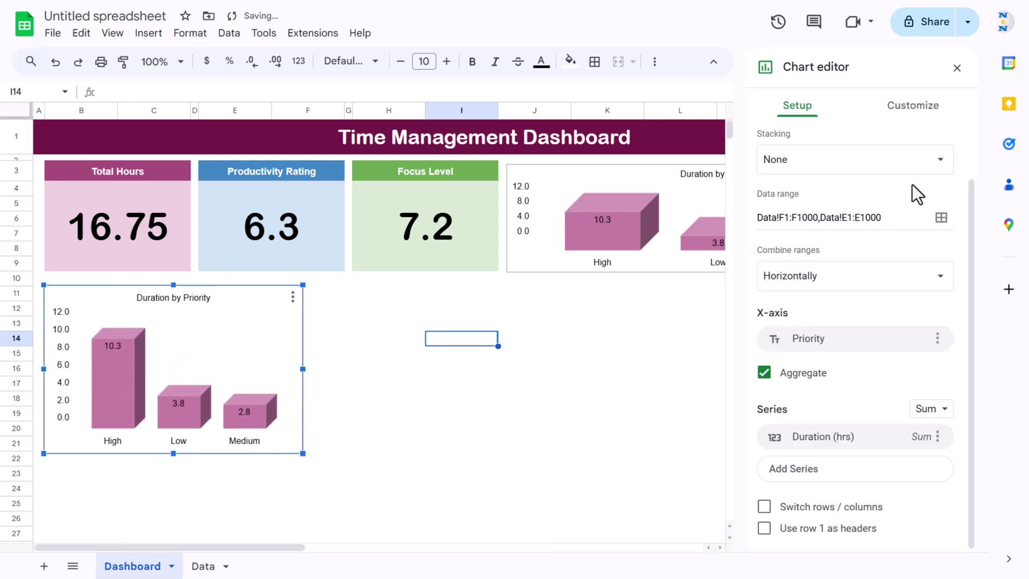
scroll(858, 177, "up", 2)
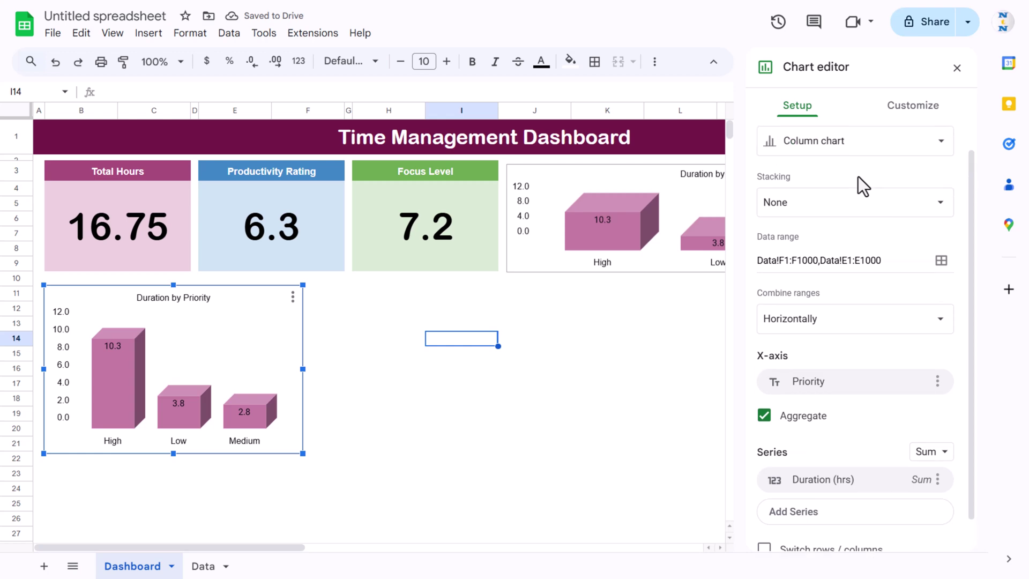
left_click(863, 168)
scroll(860, 321, "down", 5)
scroll(860, 332, "down", 1)
scroll(878, 330, "up", 5)
scroll(899, 327, "down", 2)
scroll(858, 349, "down", 3)
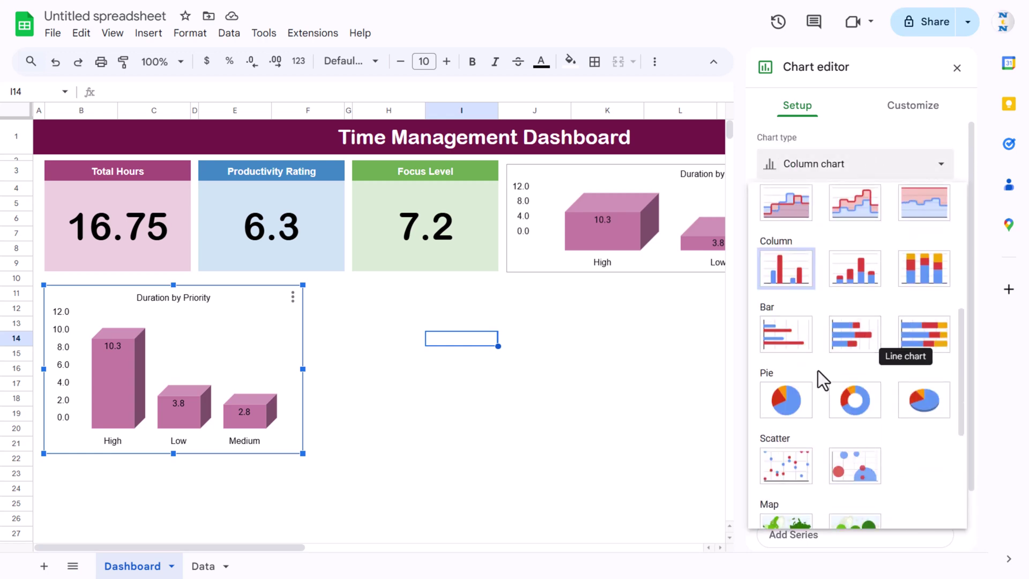
left_click(790, 397)
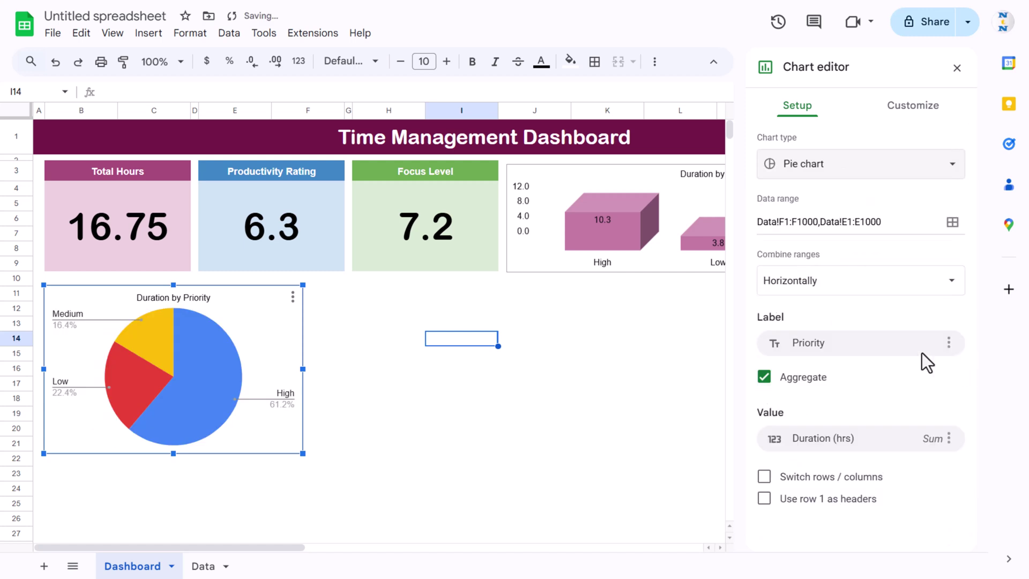
Remove the Duration series, limit the range to Data!F1:F1000, and use row 1 as headers
left_click(948, 438)
left_click(959, 465)
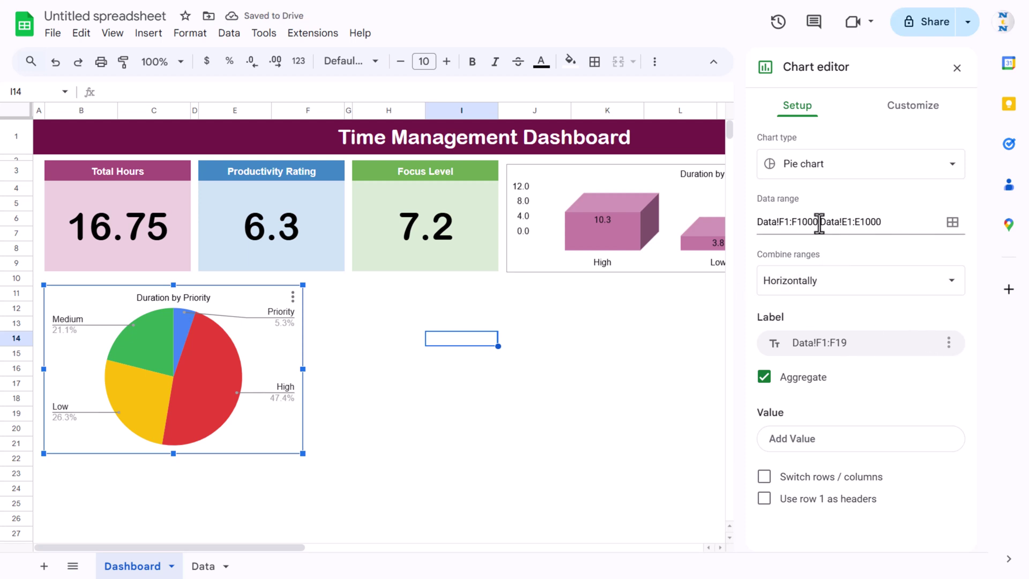
left_click_drag(822, 221, 900, 220)
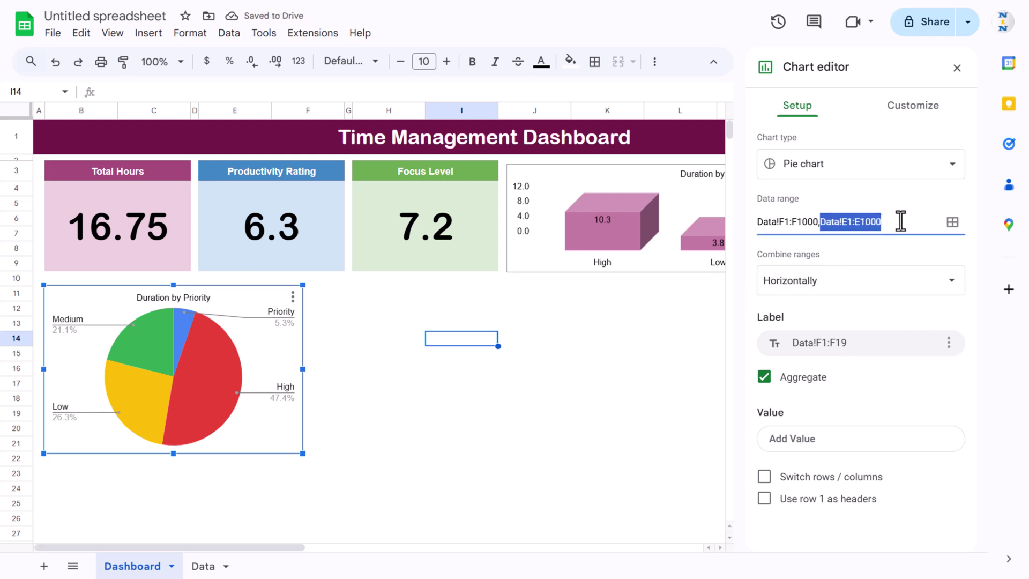
key("BackSpace")
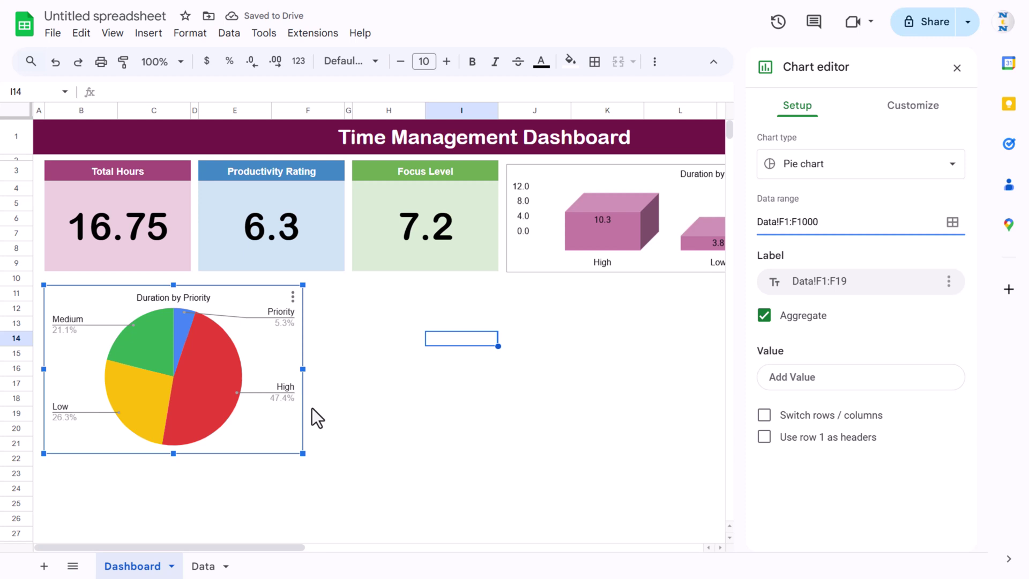
left_click(772, 436)
left_click(913, 109)
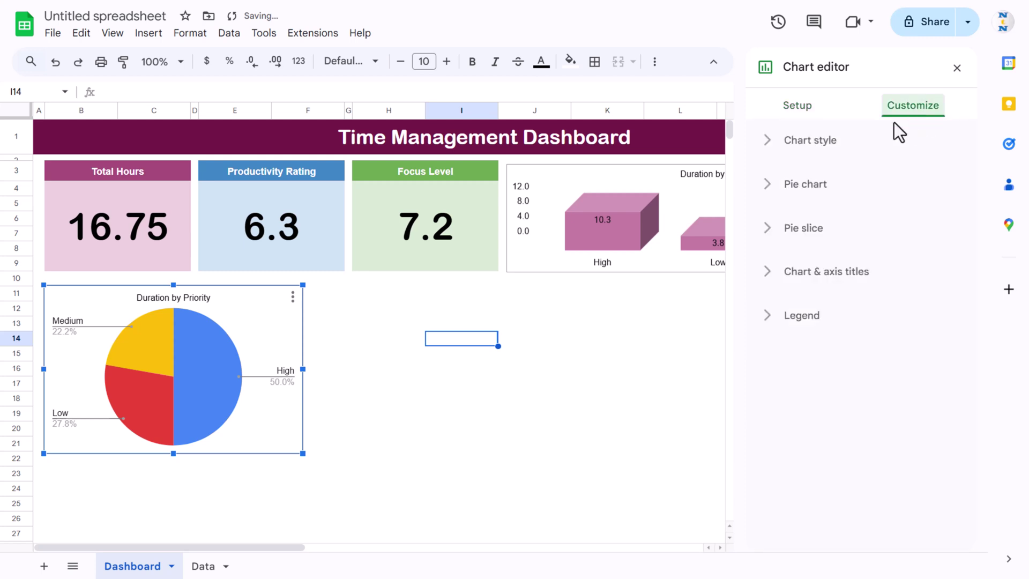
Make the pie chart 3D with its legend at the bottom
left_click(804, 141)
left_click(765, 341)
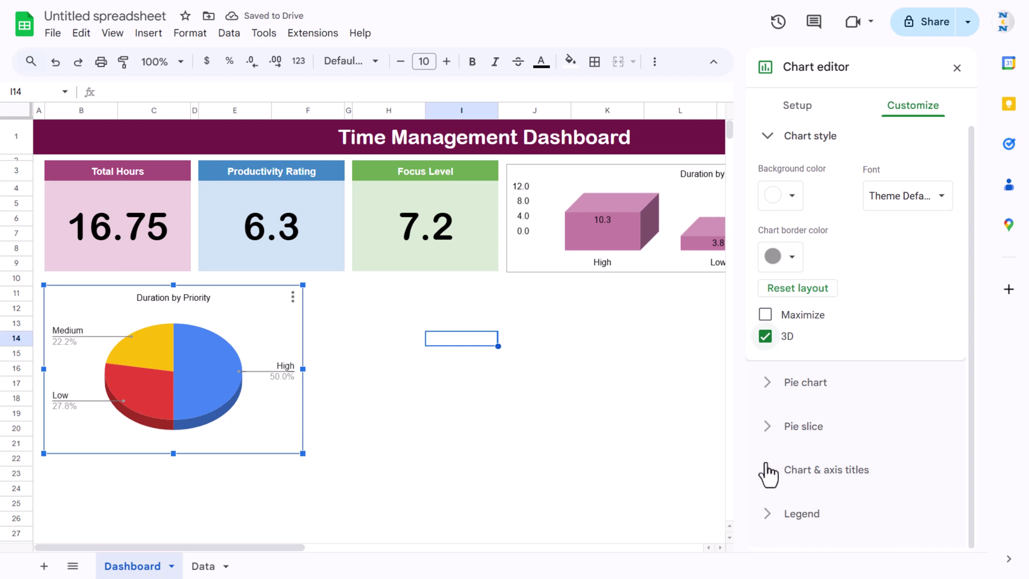
left_click(810, 514)
left_click(845, 379)
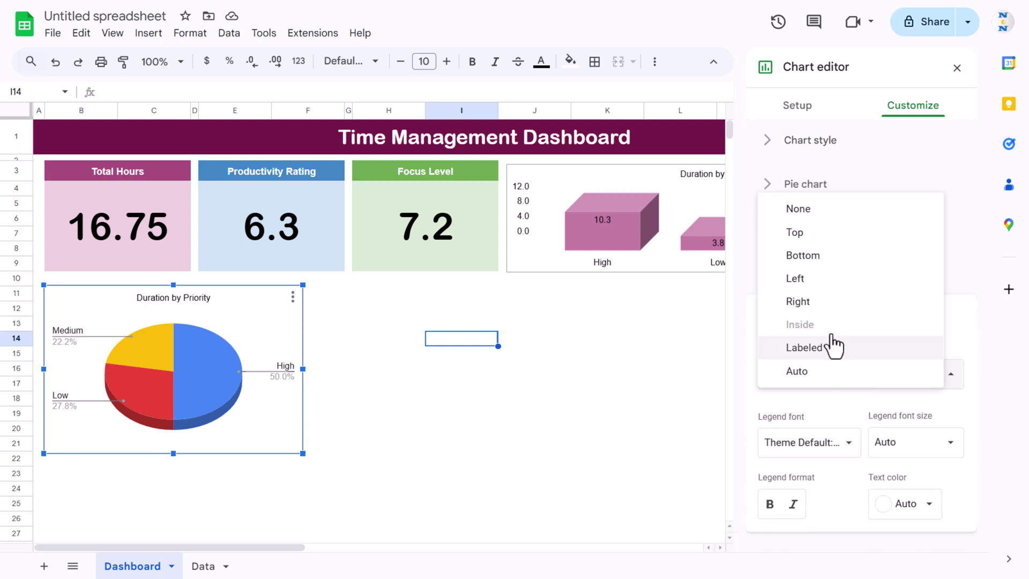
left_click(825, 256)
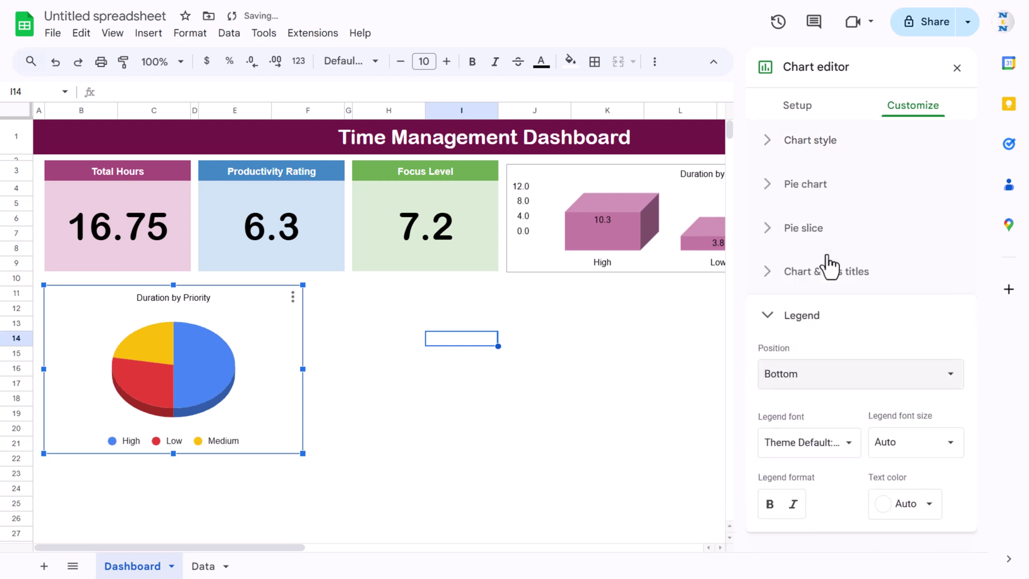
Set the pie slice labels to Value so they show 9, 5 and 4
left_click(806, 228)
left_click(812, 185)
scroll(830, 308, "down", 1)
scroll(836, 313, "up", 1)
left_click(836, 308)
left_click(803, 348)
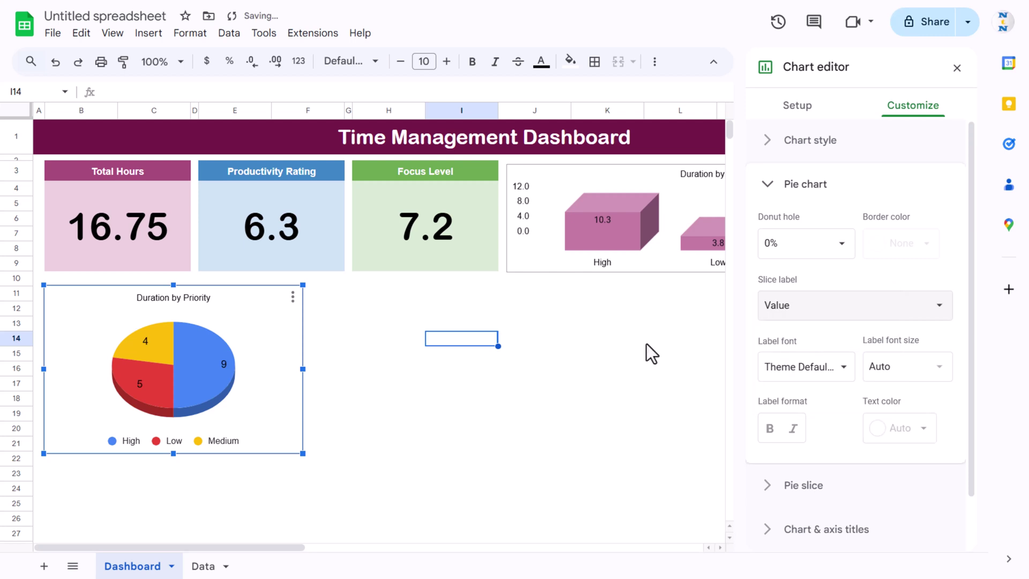
left_click(397, 324)
Nudge the pie chart up and paste a duplicate of it
left_click_drag(265, 342, 266, 336)
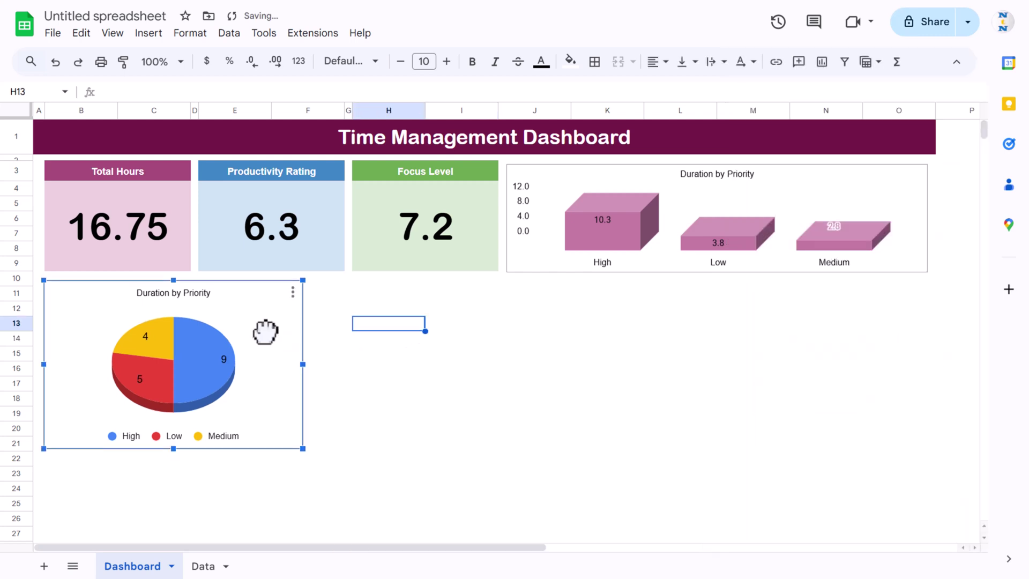
key("Escape")
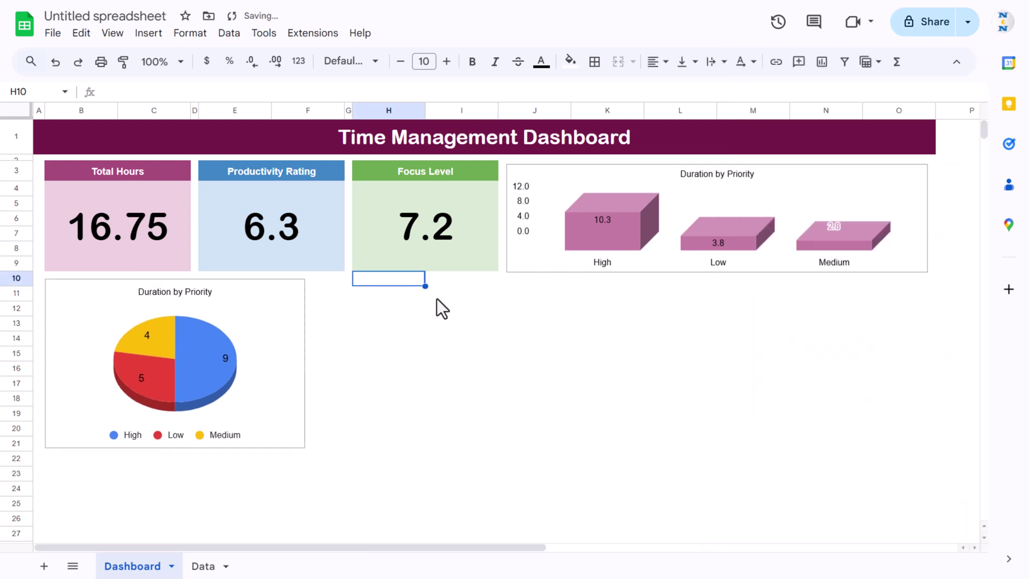
key("ctrl+v")
Place the duplicate beside the first pie and retitle the first chart 'Count by Priority'
left_click_drag(423, 308, 365, 309)
double_click(215, 294)
left_click(191, 291)
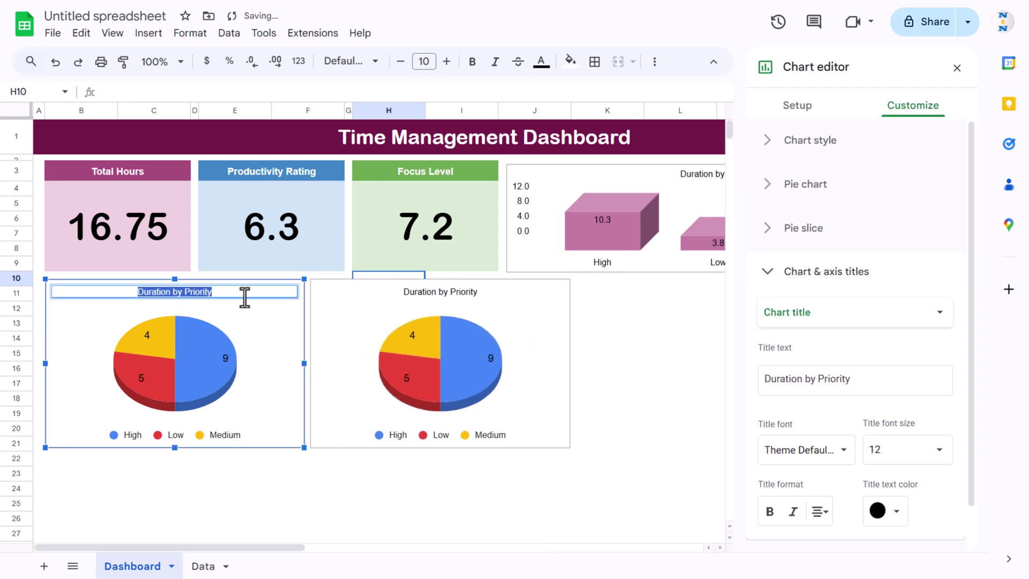
type("Count by")
key("Return")
Retitle the second pie chart 'Count by Energy level'
left_click(429, 293)
left_click(449, 294)
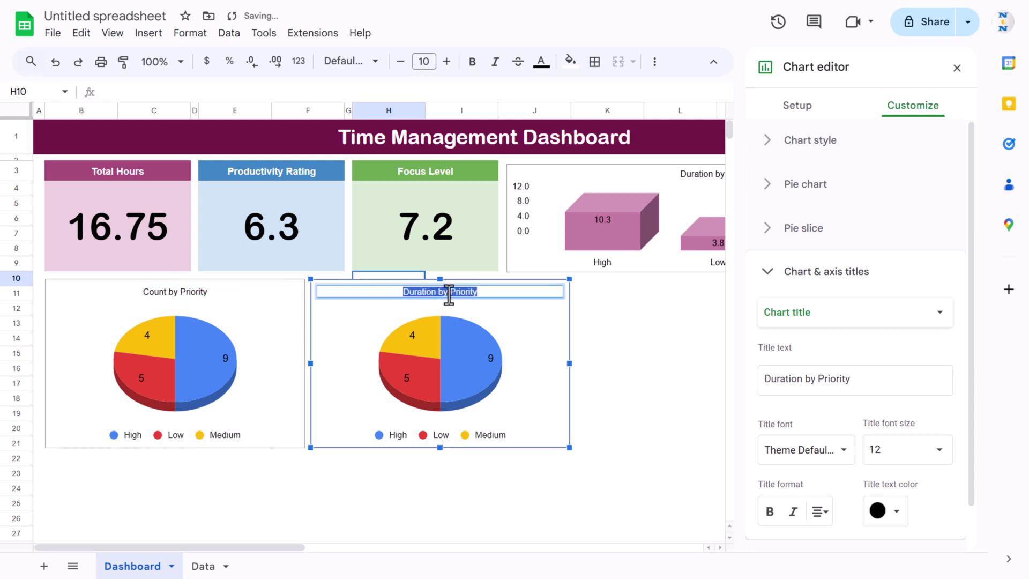
type("Count by Energy level")
key("Return")
left_click(514, 319)
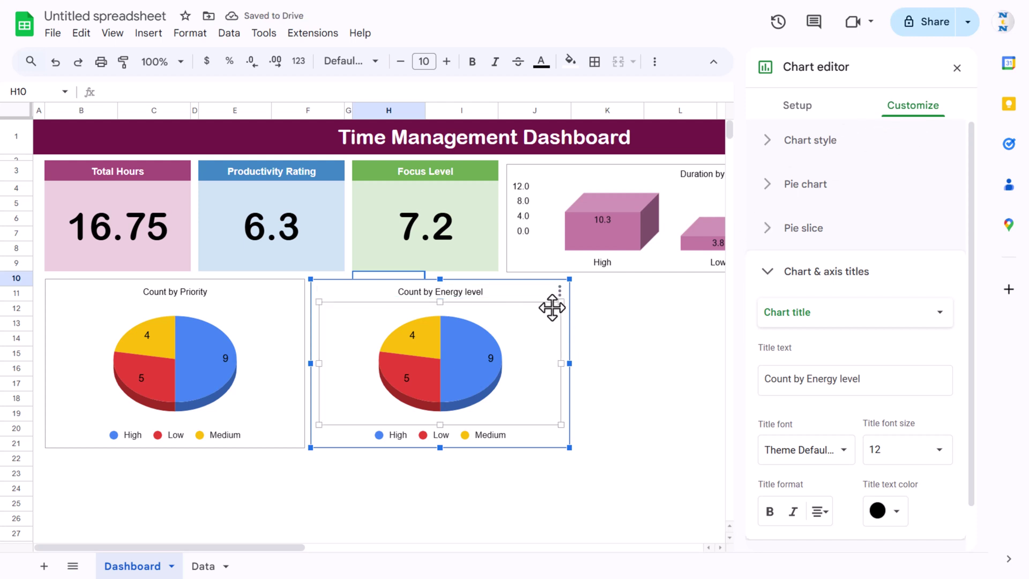
Turn the second pie into a donut with a 50% hole
left_click(810, 271)
left_click(841, 236)
left_click(813, 236)
left_click(809, 193)
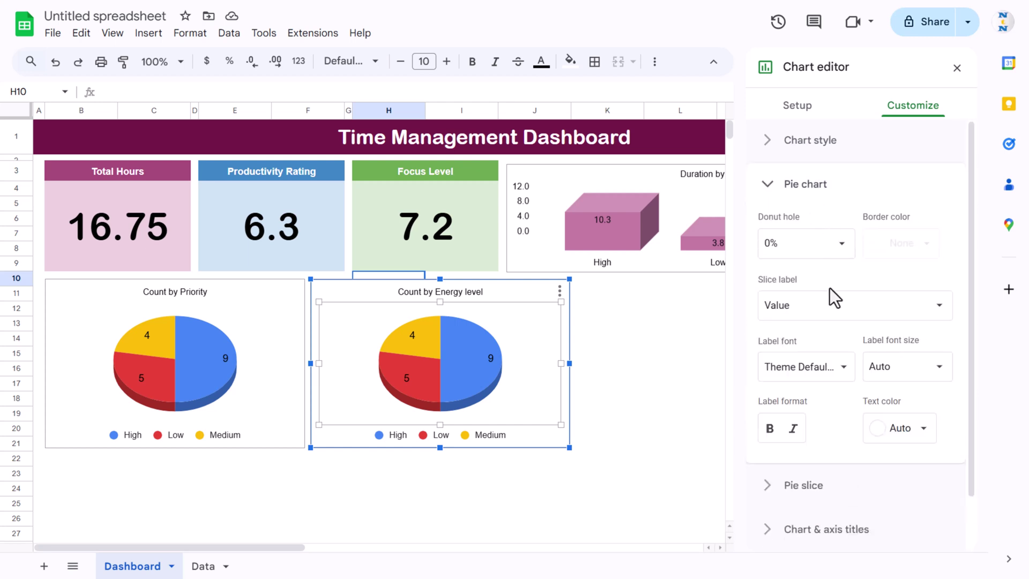
left_click(842, 244)
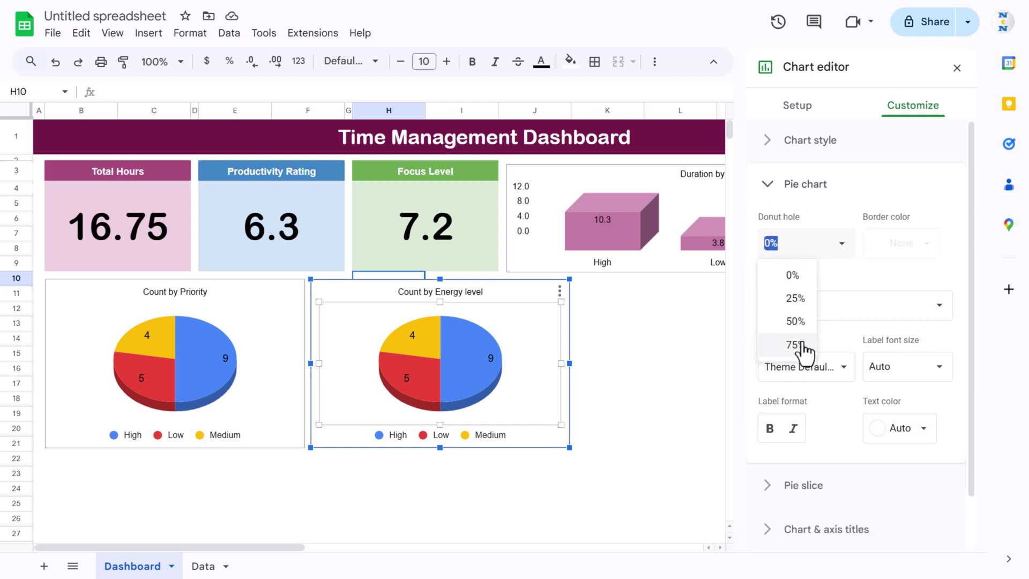
left_click(802, 346)
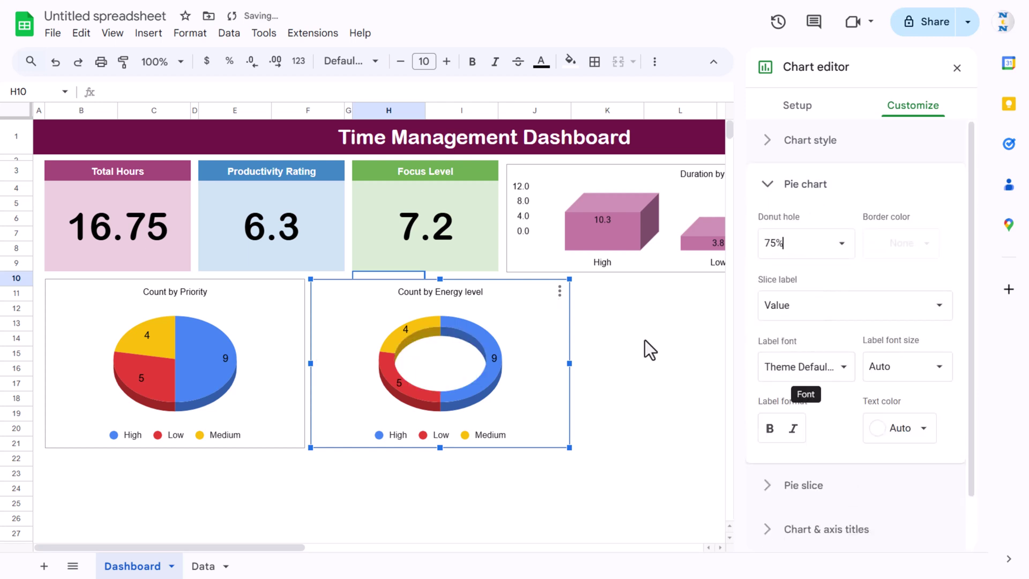
left_click(842, 254)
left_click(802, 322)
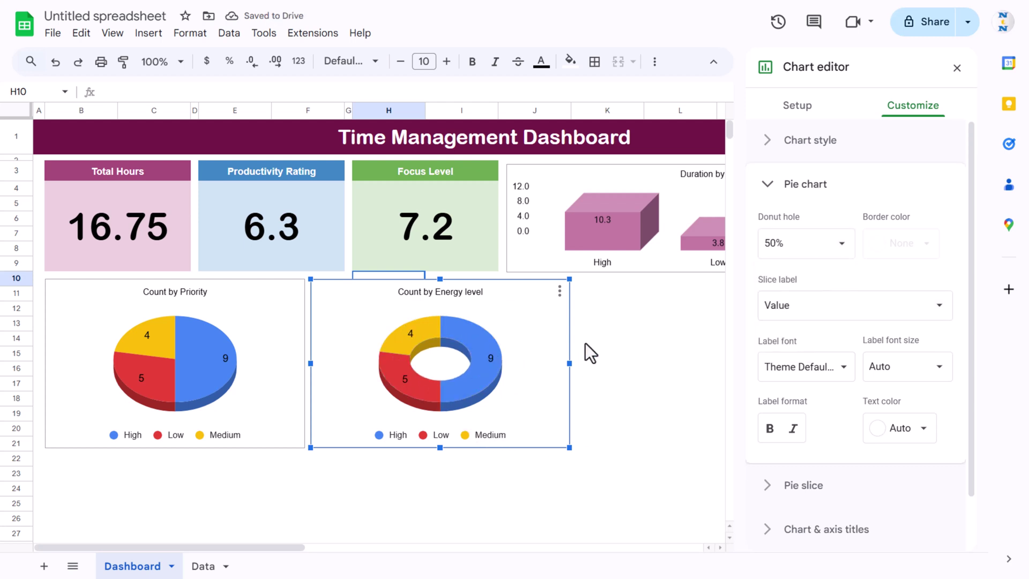
Set the donut's data range to the Energy Level column, Data!H1:H1000
left_click(795, 105)
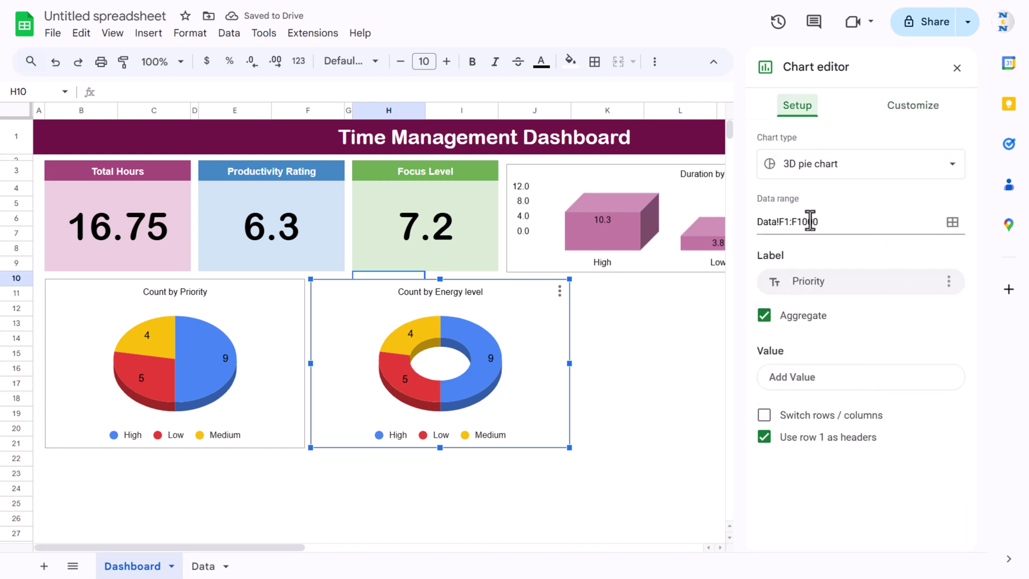
left_click(203, 565)
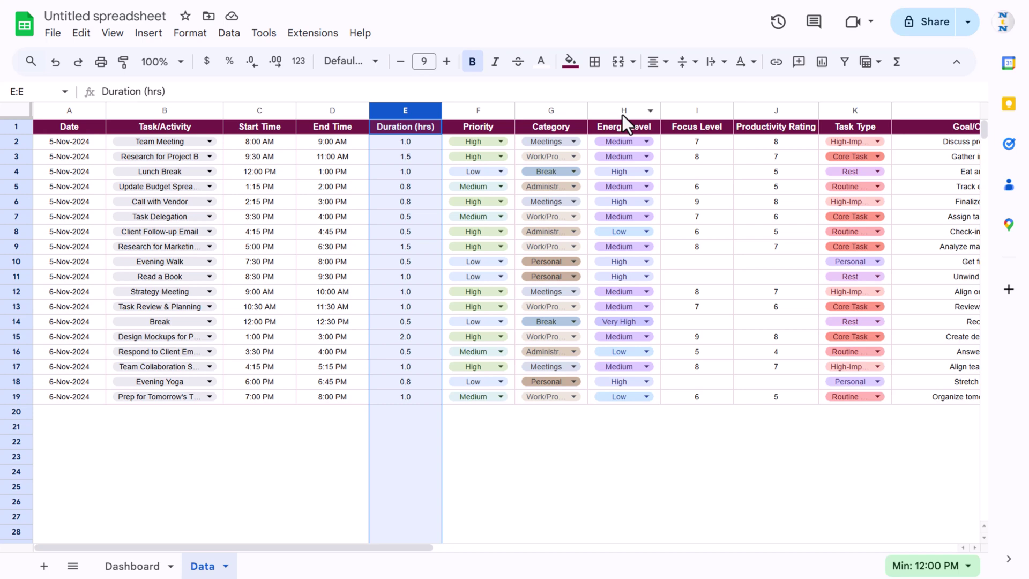
left_click(132, 566)
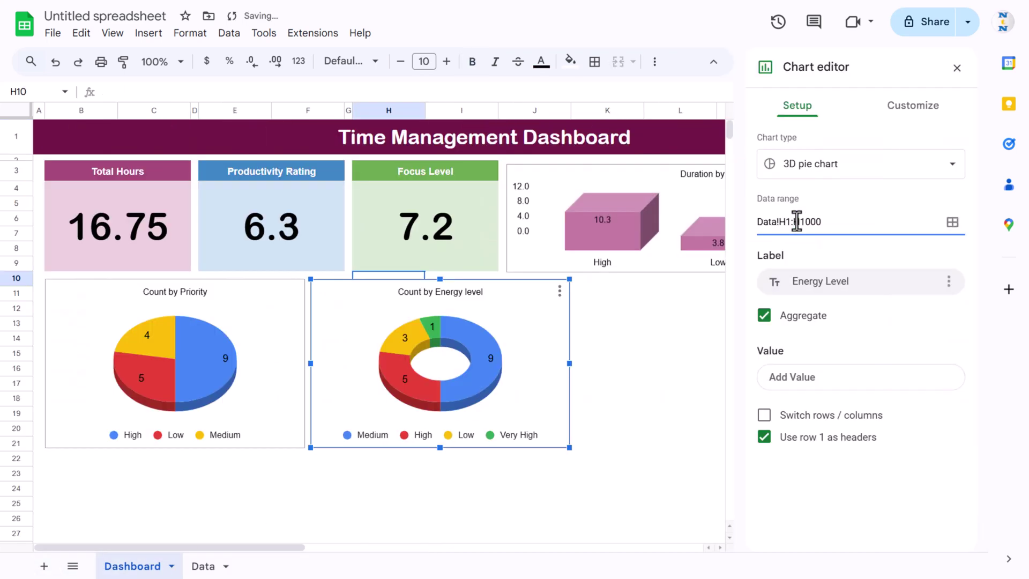
left_click(642, 400)
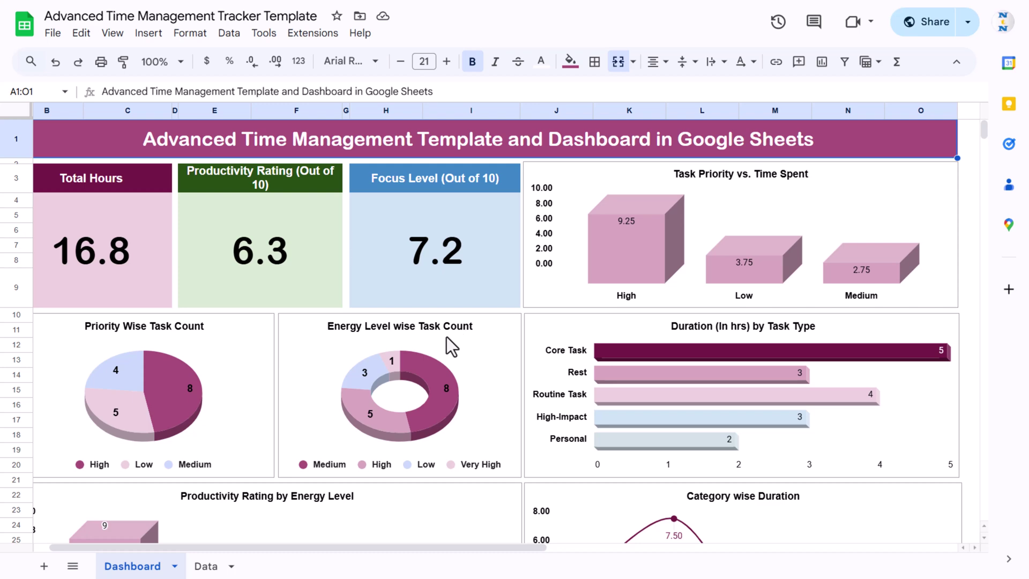
Paste a copy of the Count by Energy level donut at K11, then delete that wrong copy
scroll(721, 344, "down", 3)
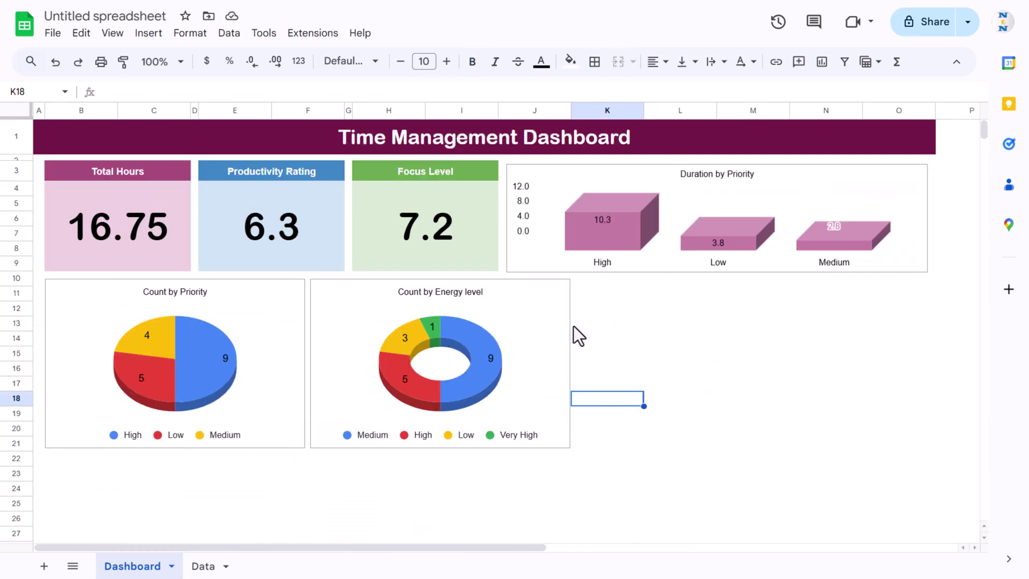
left_click(549, 317)
key("ctrl+c")
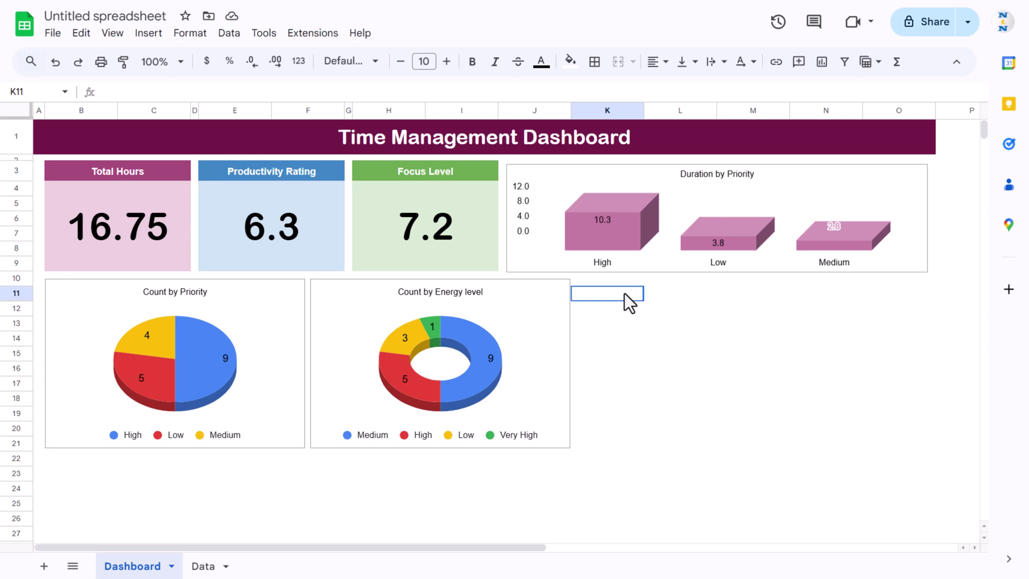
left_click(625, 293)
key("ctrl+v")
left_click_drag(642, 311, 618, 300)
key("Delete")
Paste the Duration by Priority chart at K11, move it beside the donut, and narrow it
left_click(540, 242)
key("ctrl+c")
left_click(597, 297)
key("ctrl+v")
left_click_drag(647, 307, 657, 291)
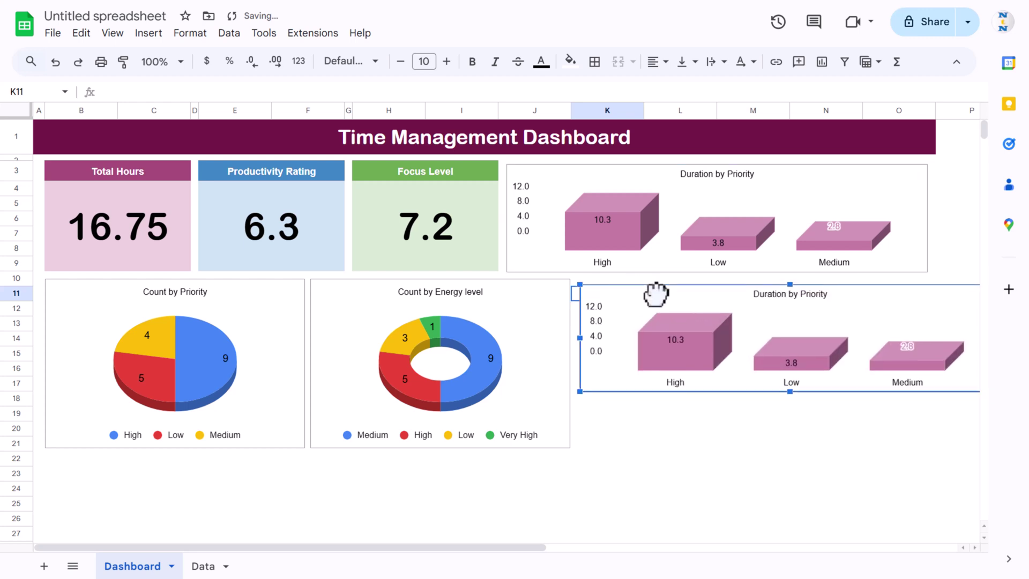
scroll(816, 361, "right", 3)
left_click_drag(816, 360, 750, 361)
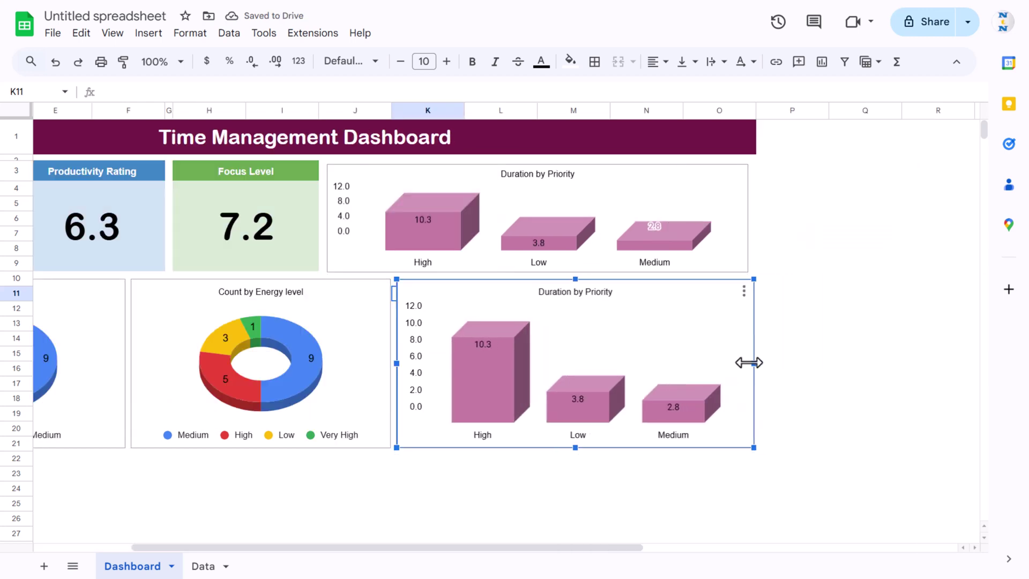
double_click(716, 320)
Replace the copied chart's first data range with the Task Type column from the Data sheet
left_click(797, 106)
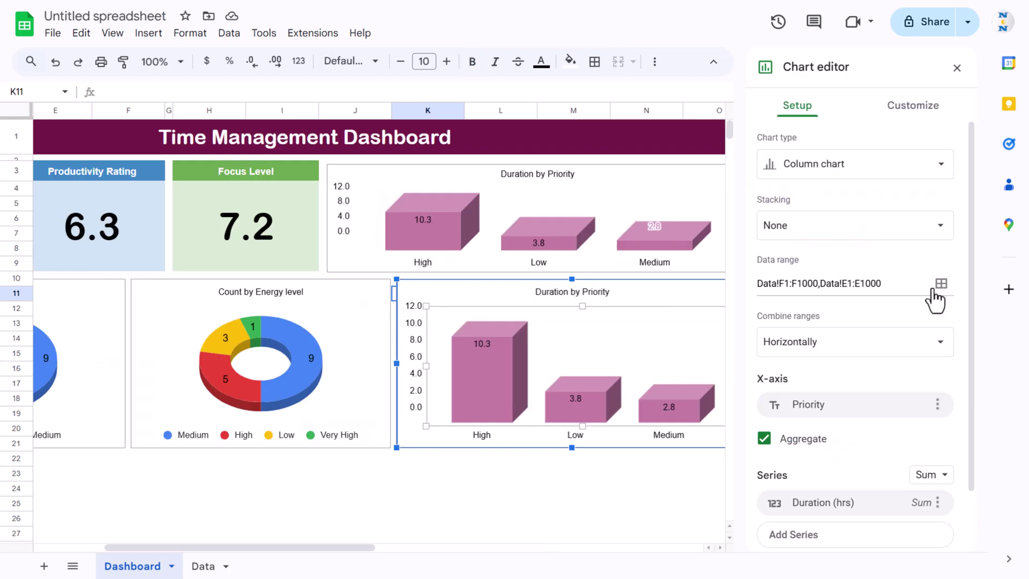
left_click(942, 285)
left_click(533, 206)
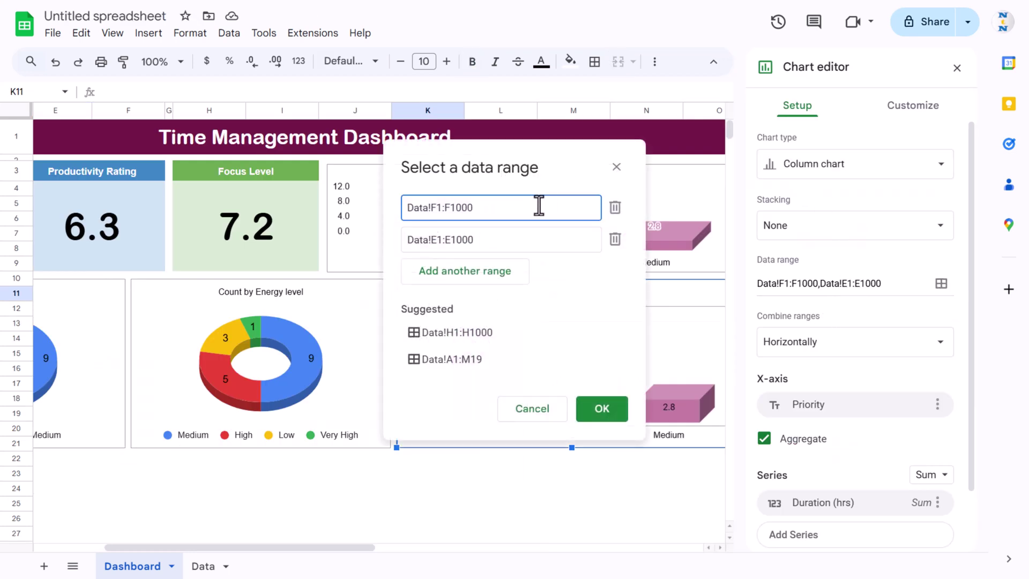
triple_click(539, 207)
key("BackSpace")
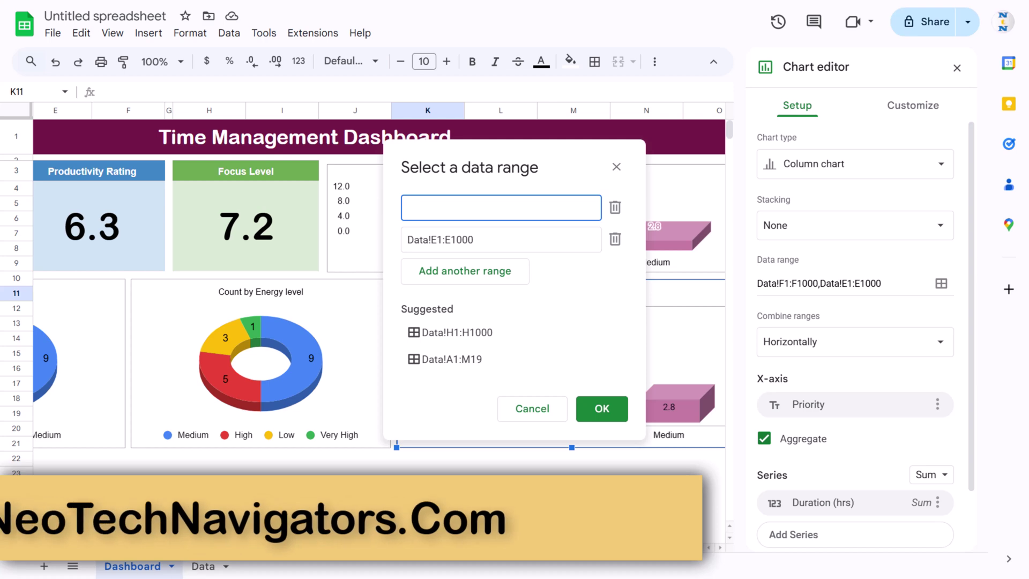
left_click(203, 566)
left_click_drag(499, 153, 458, 207)
scroll(466, 182, "right", 2)
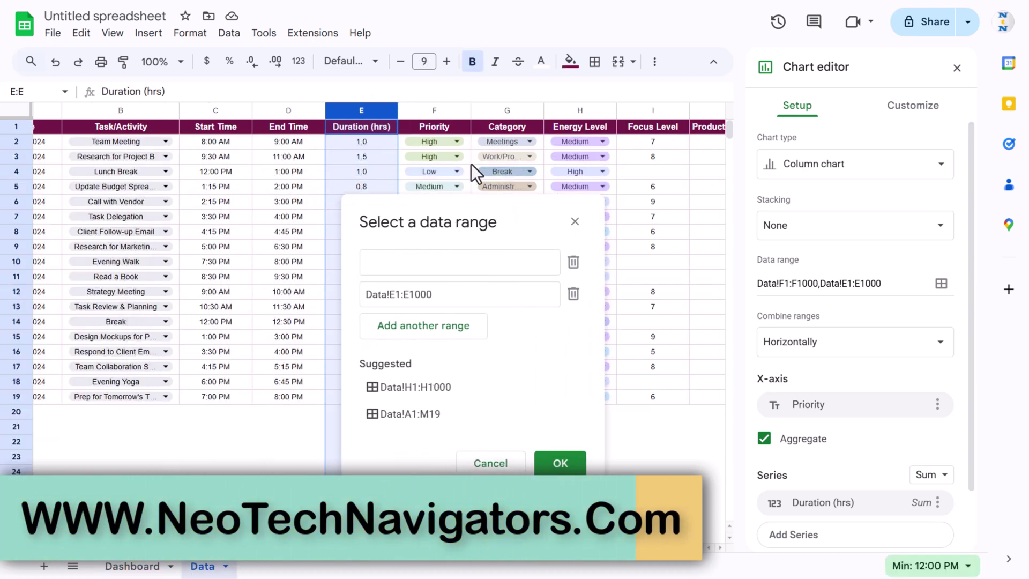
scroll(471, 164, "right", 5)
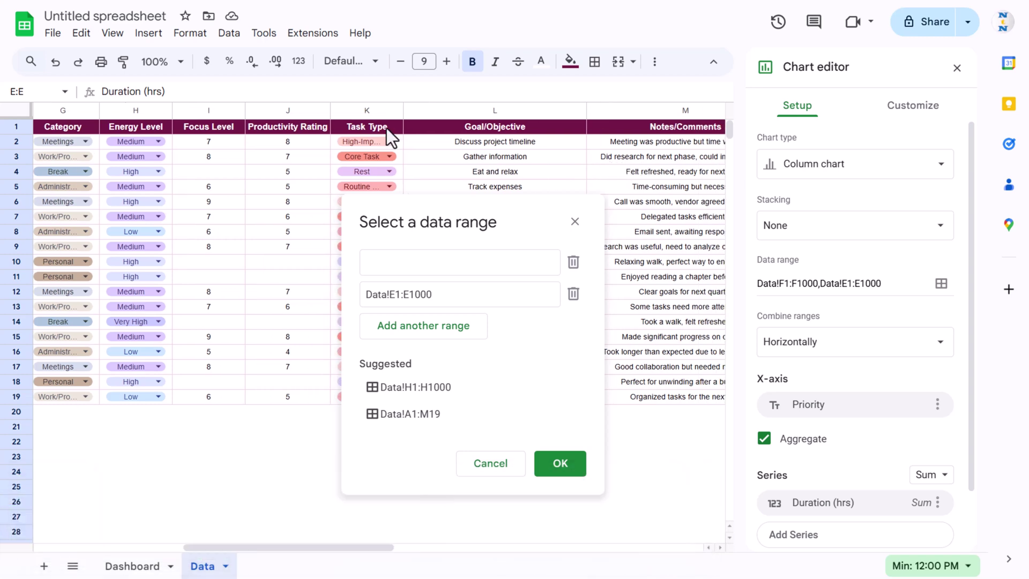
left_click(360, 109)
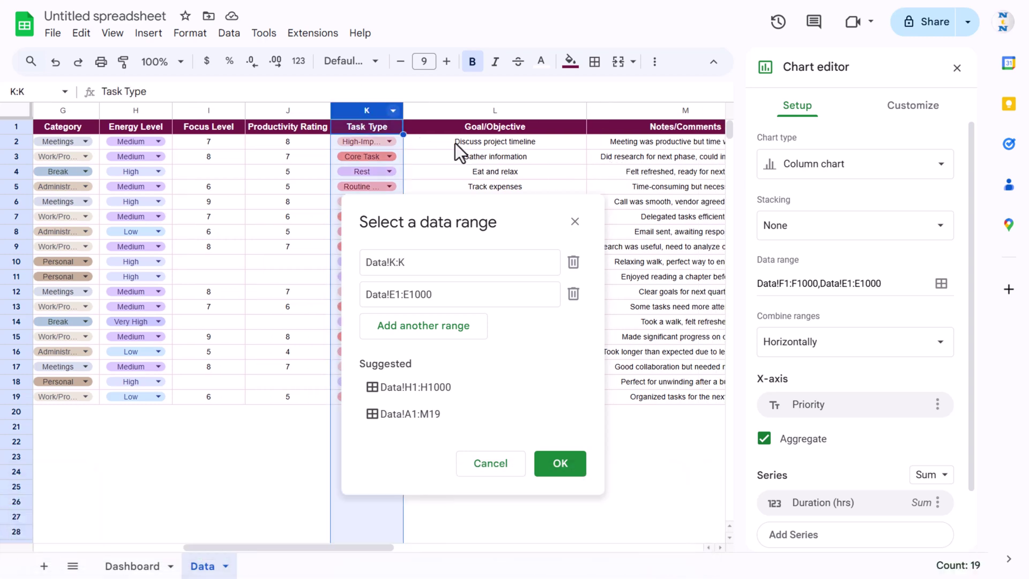
left_click(560, 463)
Change the copied chart to a 3D bar chart
left_click(852, 168)
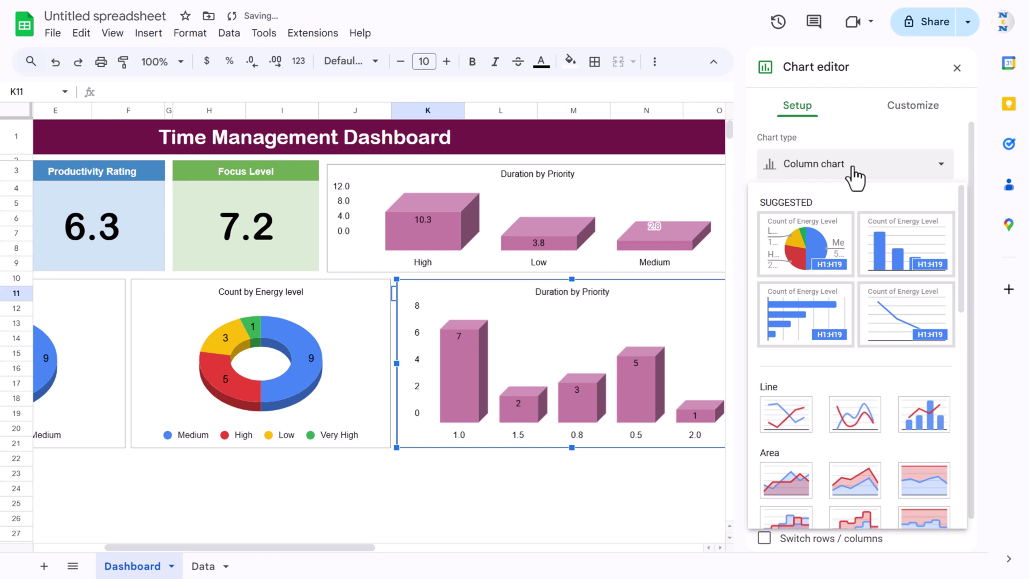
scroll(838, 361, "down", 5)
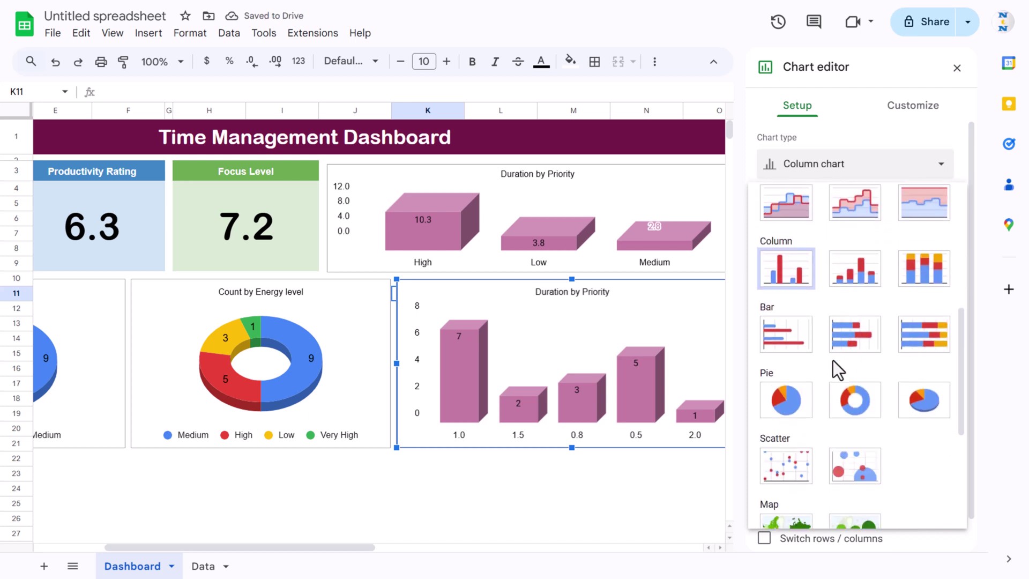
left_click(795, 334)
left_click(905, 114)
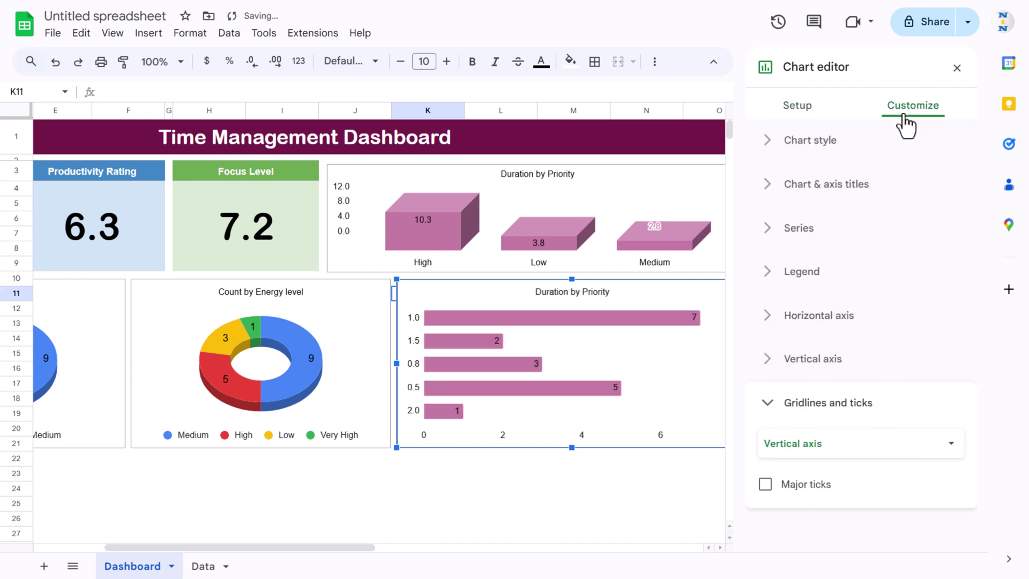
left_click(801, 143)
left_click(766, 341)
Retitle the chart 'Duration by Task Type'
double_click(594, 291)
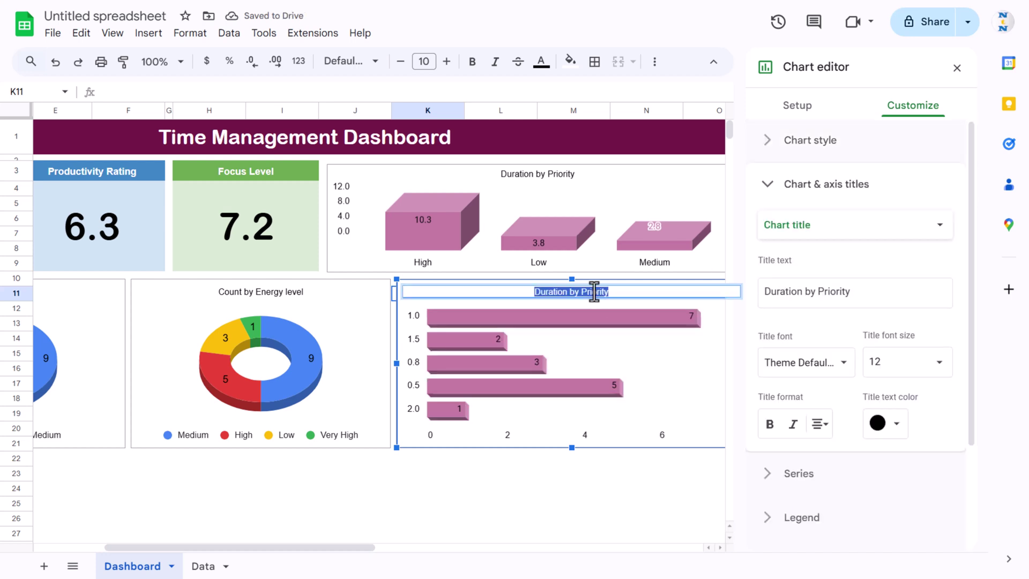
left_click(647, 294)
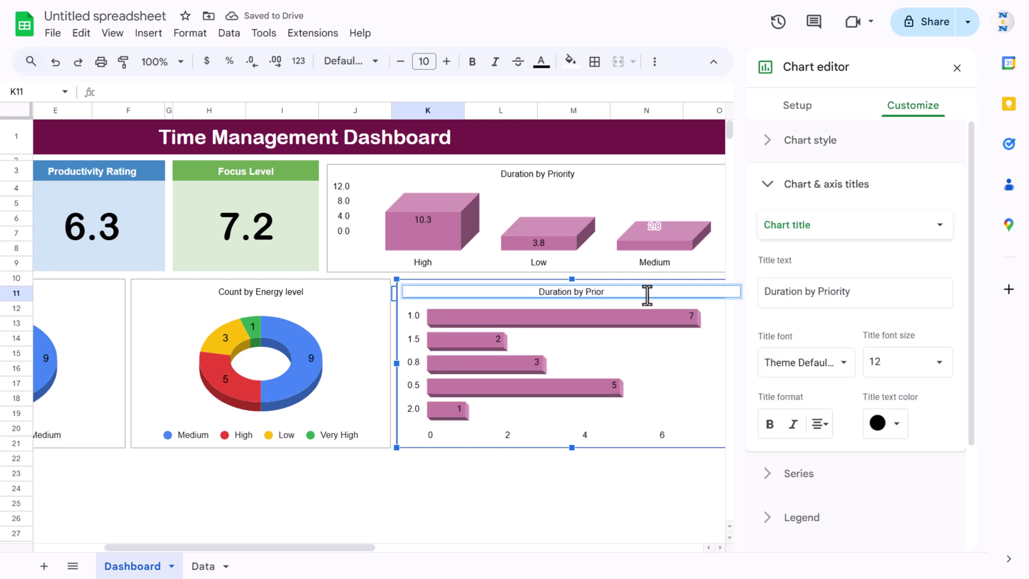
type("Task ")
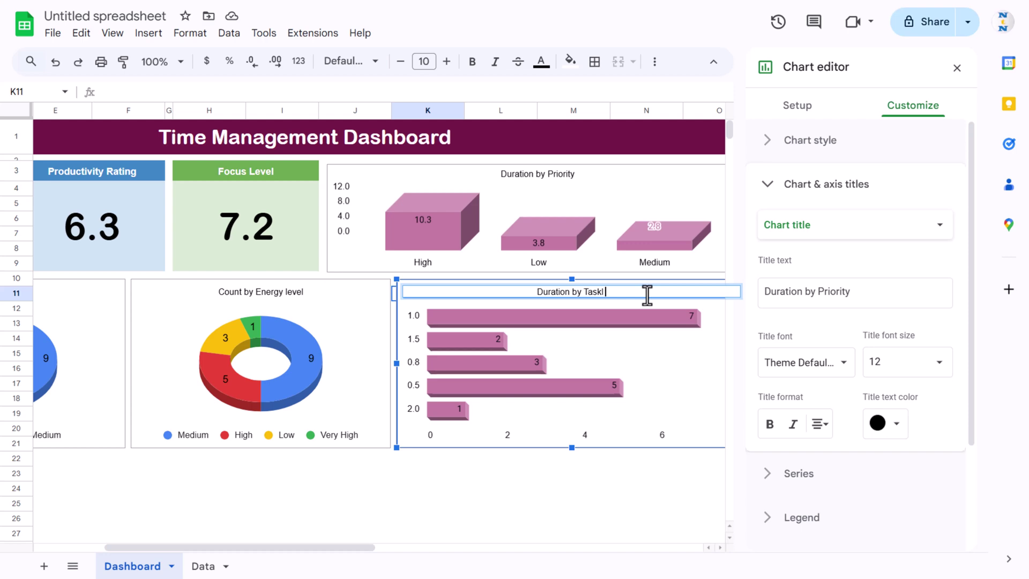
type("Type")
key("Return")
left_click(375, 490)
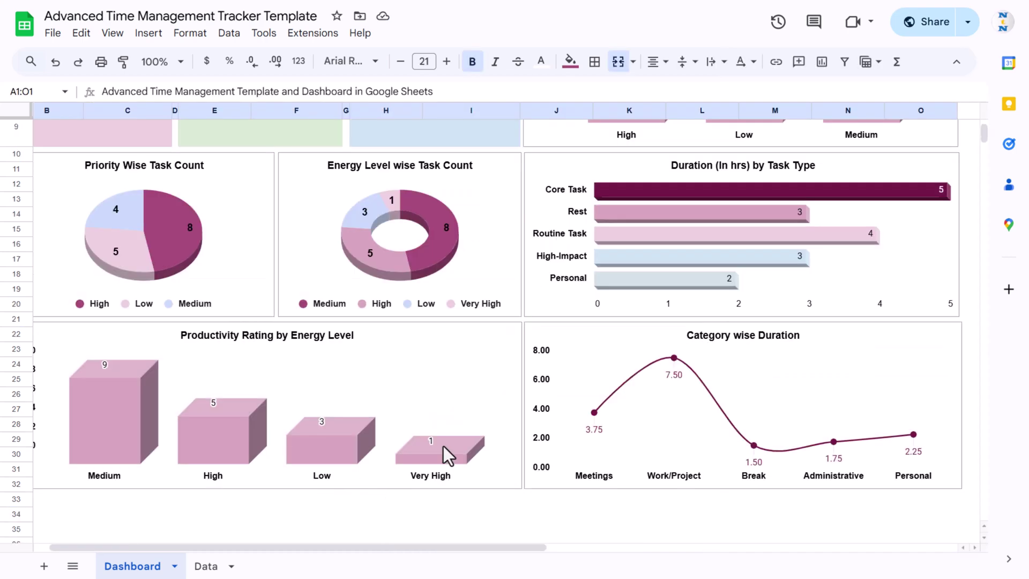
Paste a copy of the Count by Energy level donut near cell B24
scroll(543, 395, "down", 3)
scroll(345, 295, "up", 2)
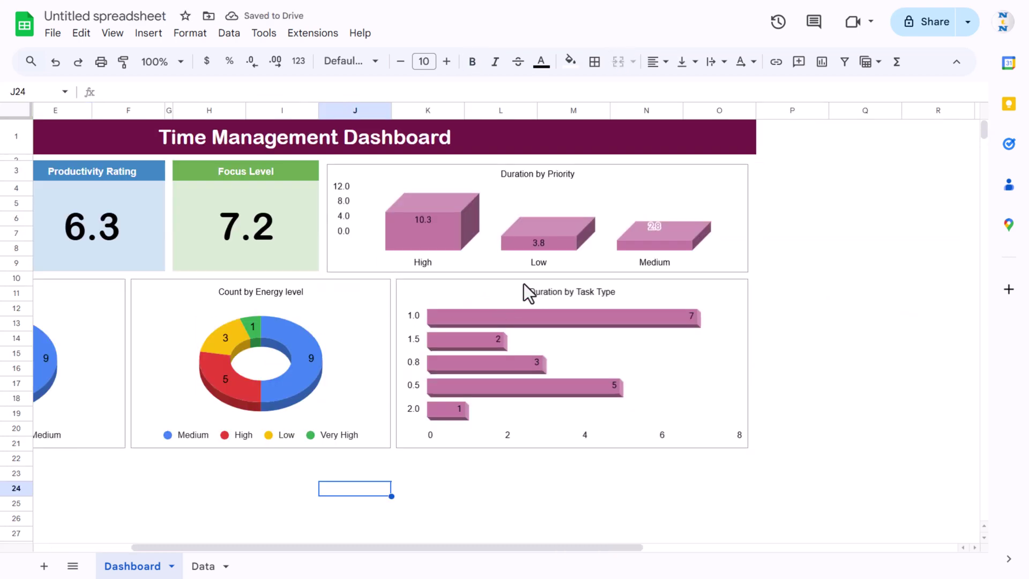
scroll(410, 337, "left", 5)
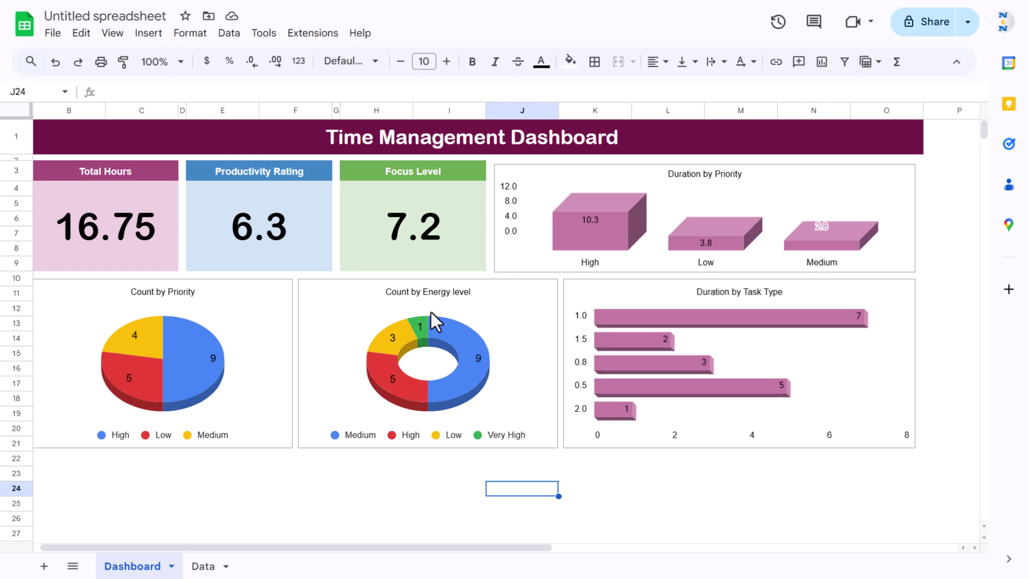
left_click(363, 295)
key("ctrl+c")
left_click(112, 486)
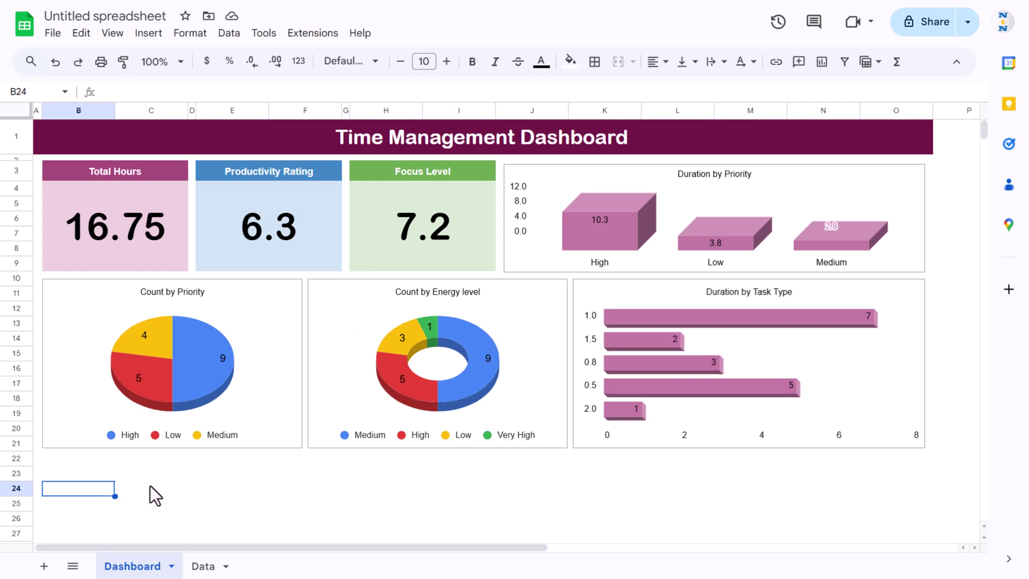
key("ctrl+v")
scroll(287, 472, "down", 3)
Turn the pasted donut copy into a bar chart
left_click(298, 289)
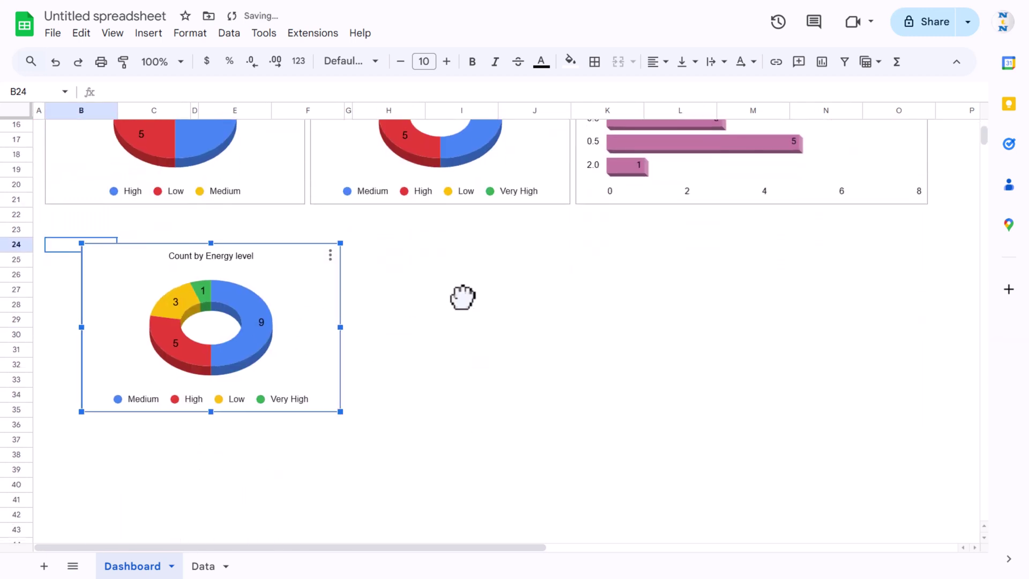
double_click(493, 279)
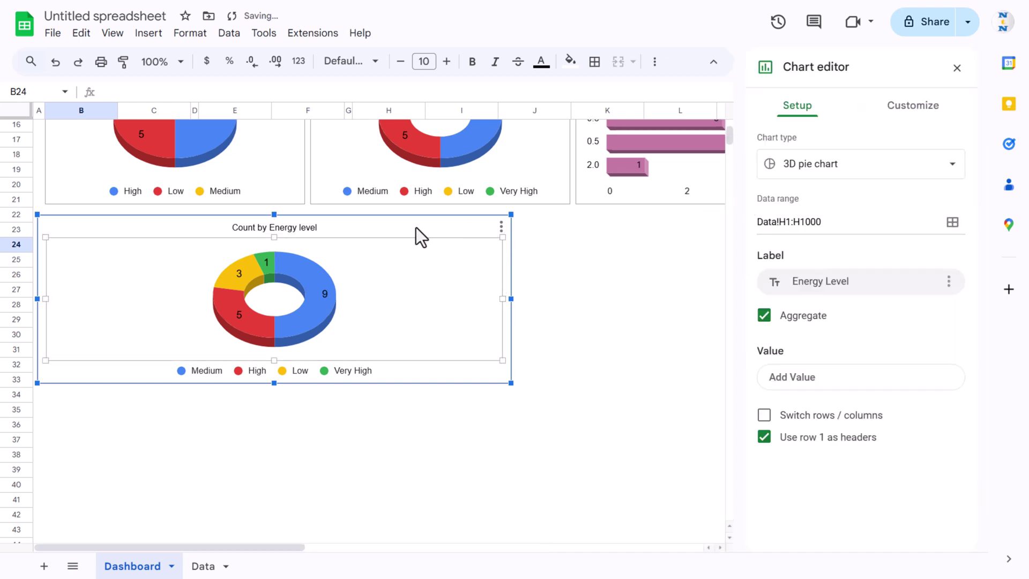
left_click(913, 110)
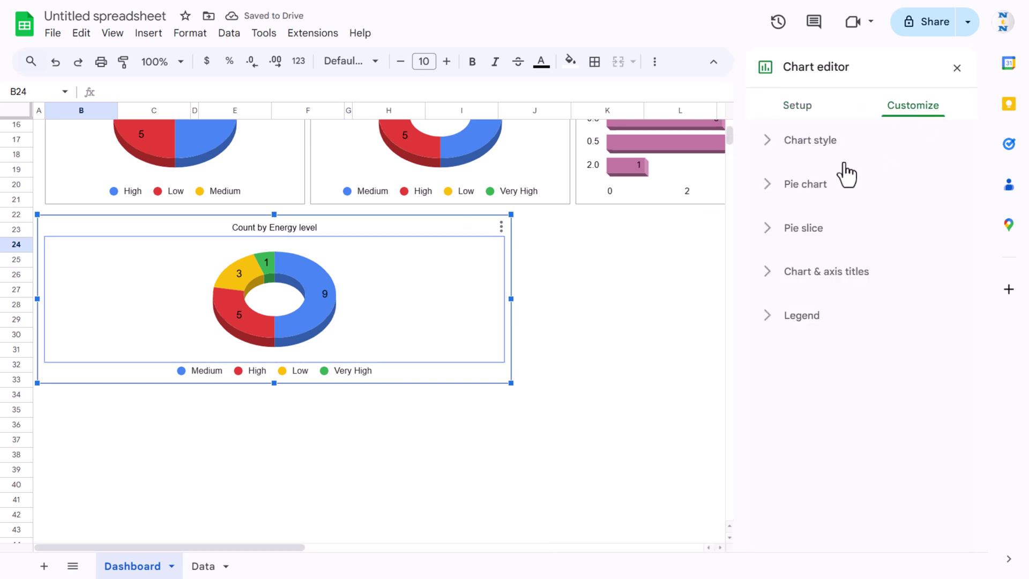
left_click(797, 105)
left_click(827, 163)
scroll(863, 370, "down", 8)
scroll(863, 370, "up", 2)
scroll(863, 375, "up", 1)
left_click(780, 344)
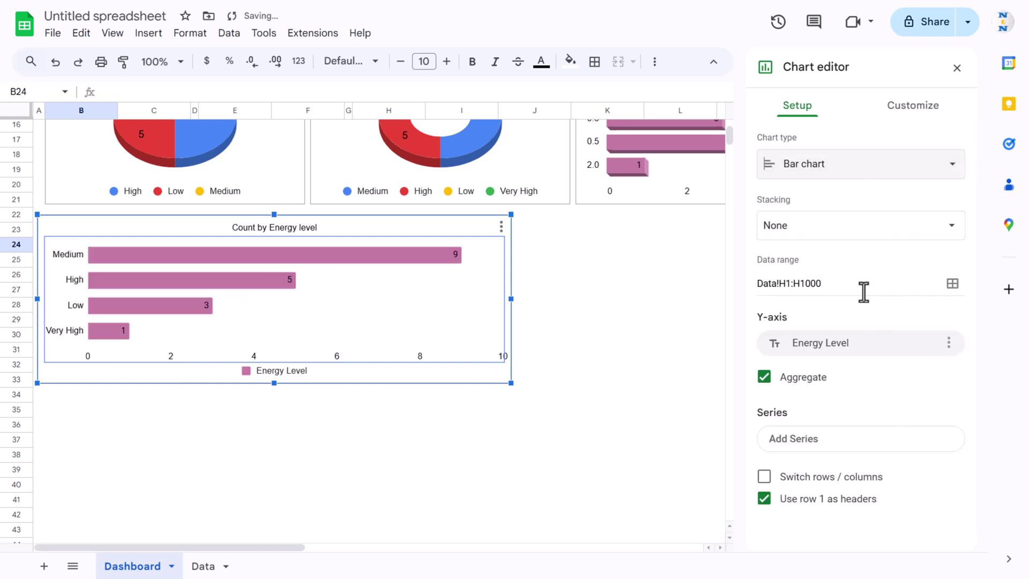
Add the Productivity Rating column from the Data sheet as a second data range
left_click(952, 285)
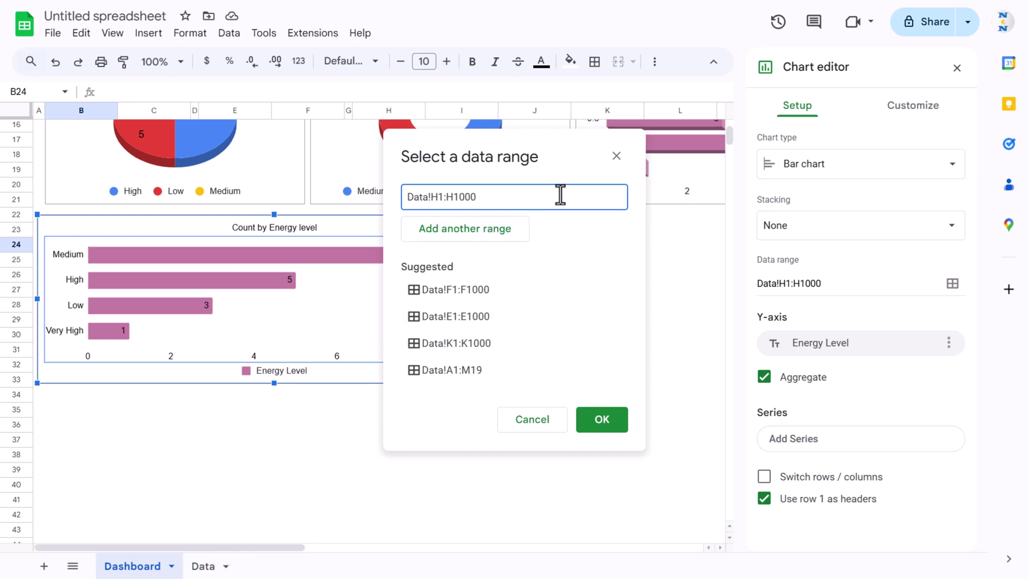
left_click(474, 234)
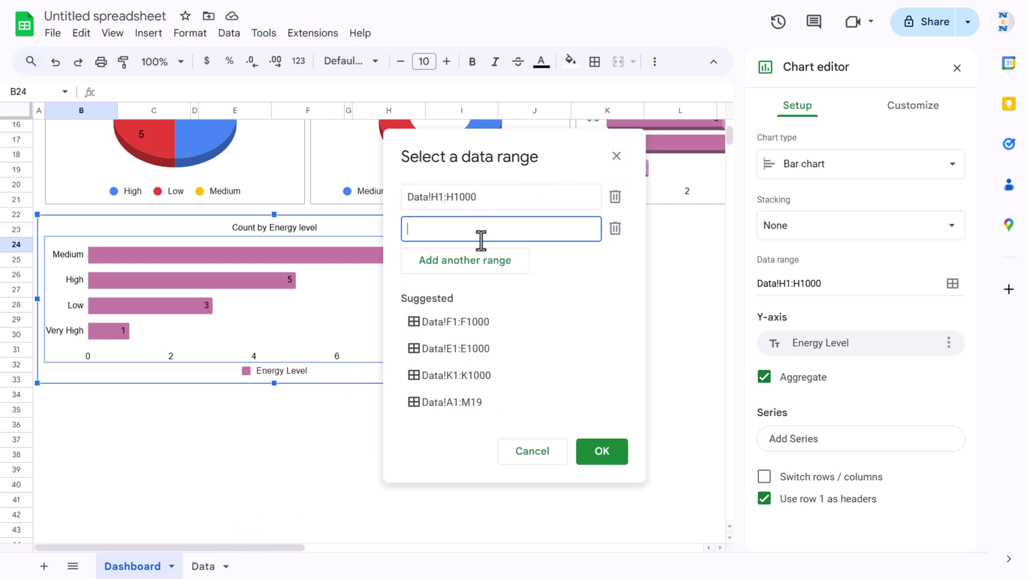
left_click(203, 566)
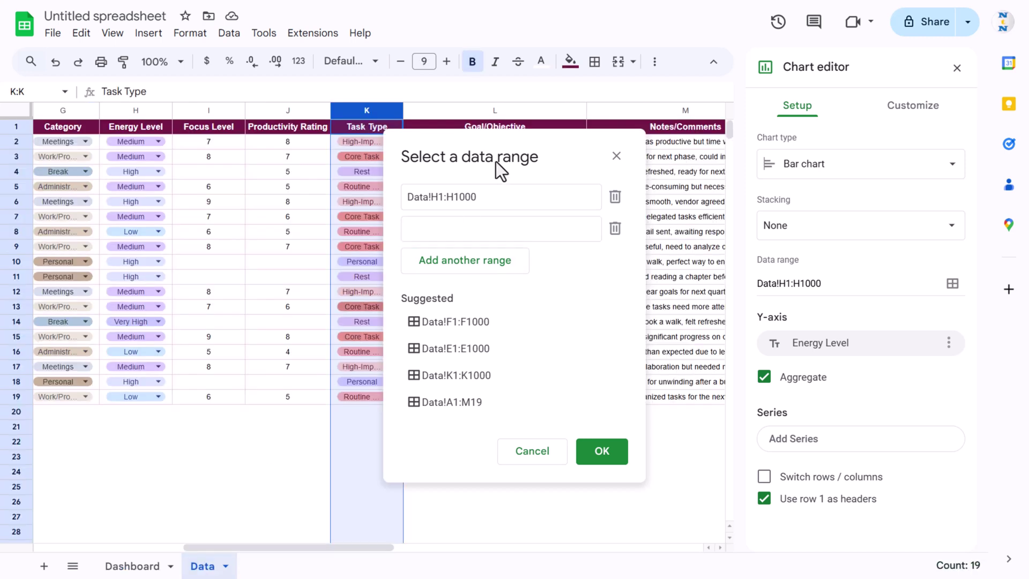
left_click(300, 114)
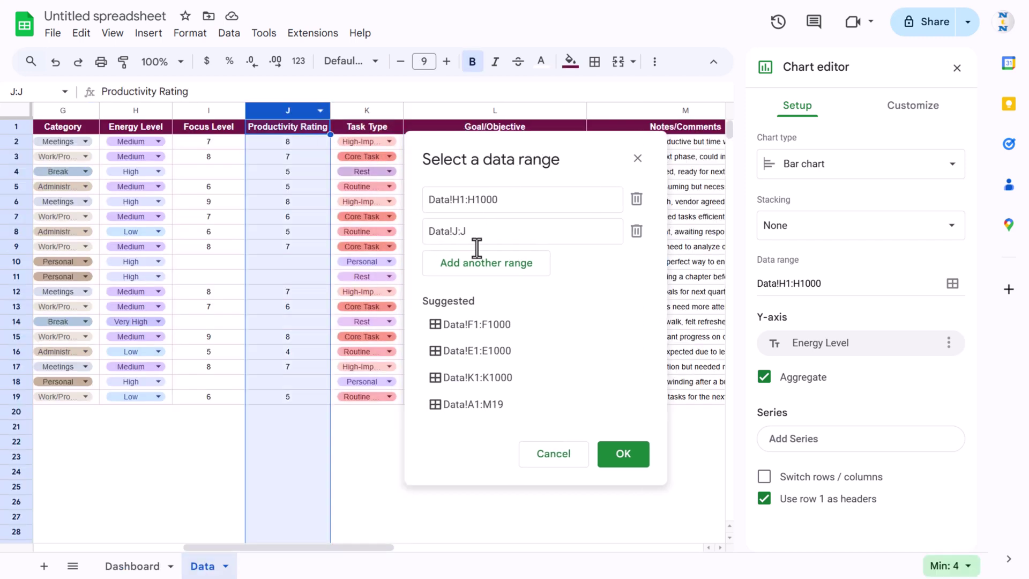
left_click(621, 455)
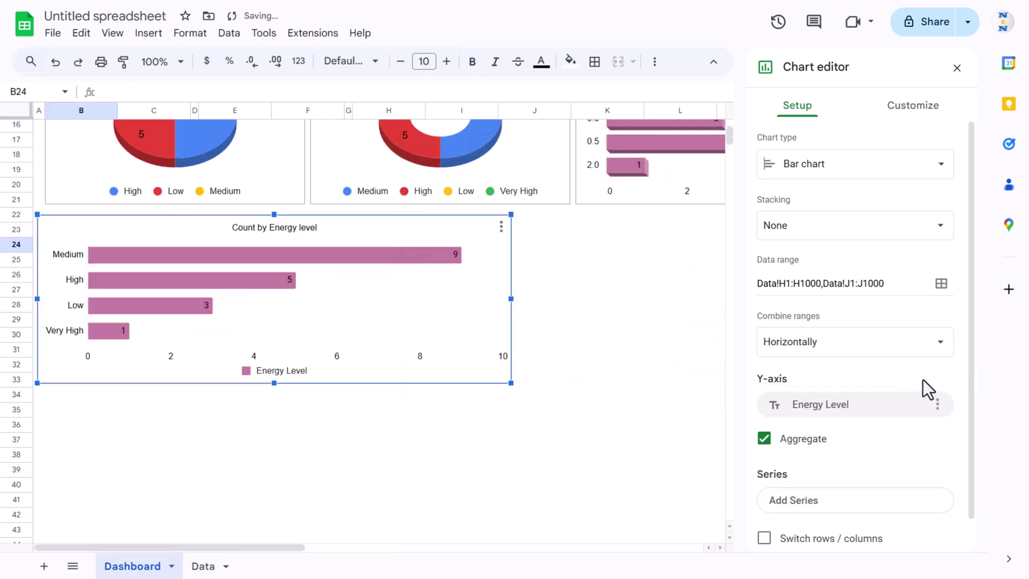
Add Productivity Rating as a series aggregated by Average per energy level
scroll(922, 379, "down", 1)
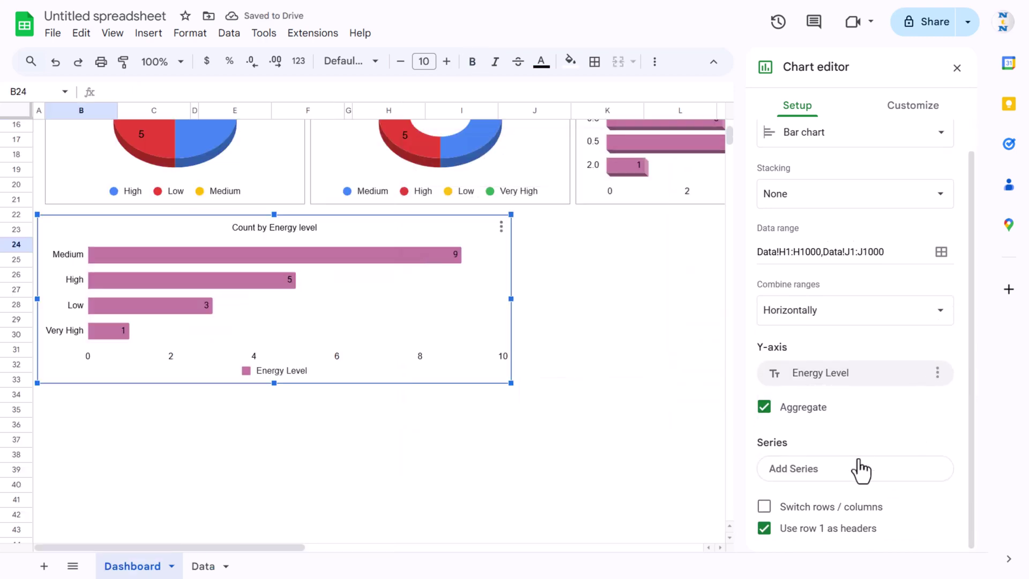
left_click(856, 470)
left_click(879, 531)
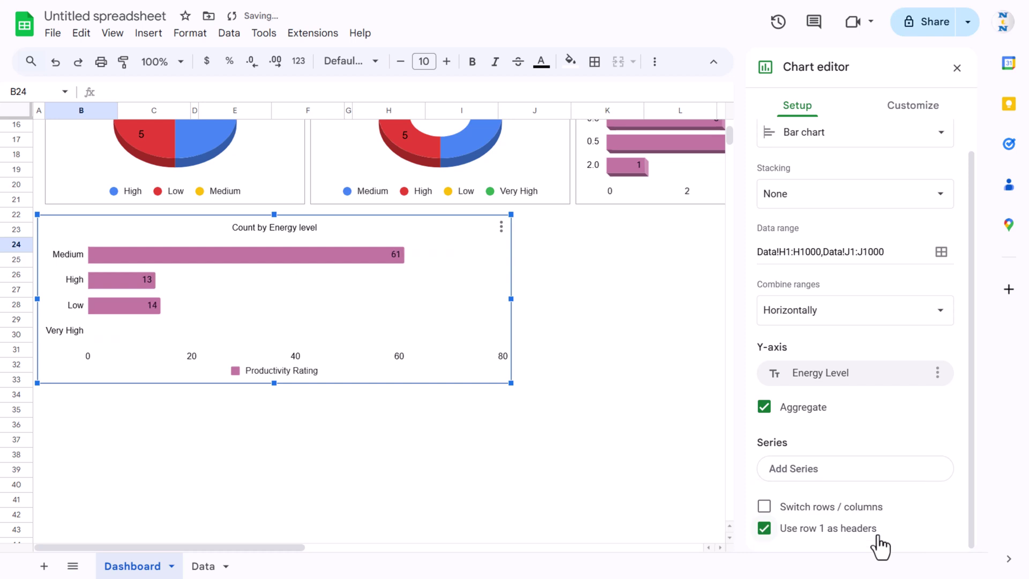
left_click(926, 471)
left_click(959, 331)
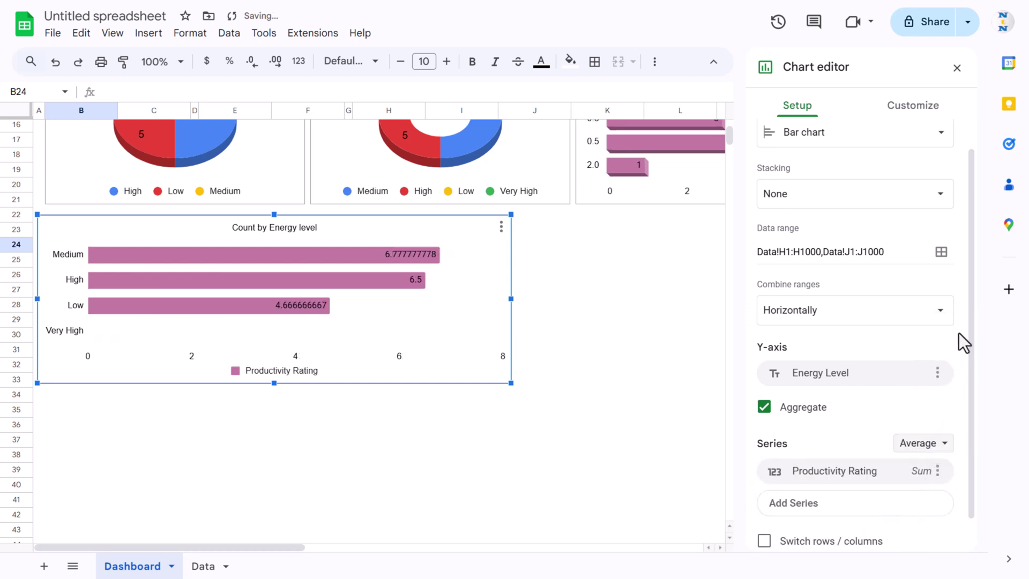
scroll(919, 359, "down", 1)
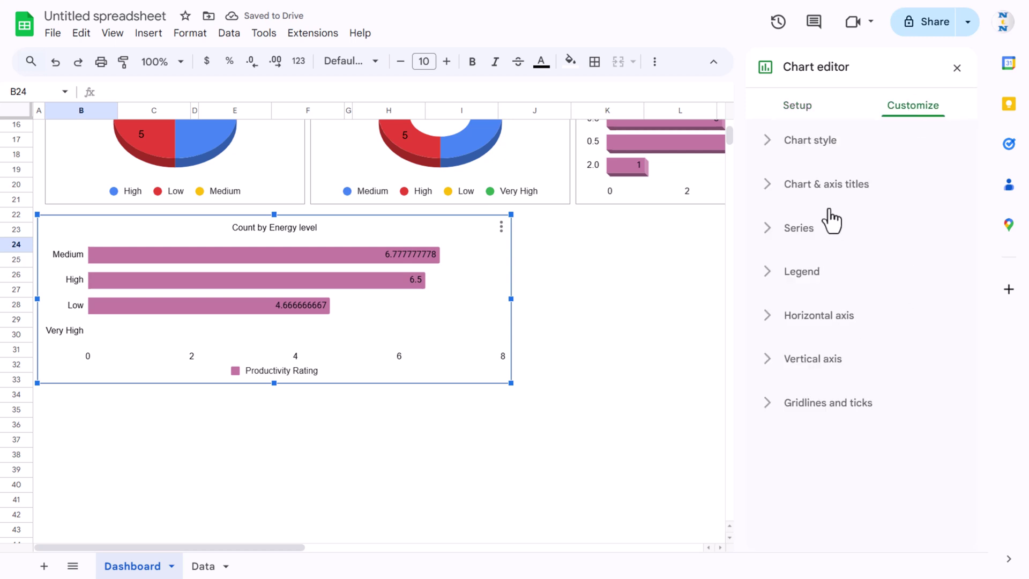
Give the series data labels a custom 0.0 number format
left_click(815, 230)
scroll(935, 321, "down", 10)
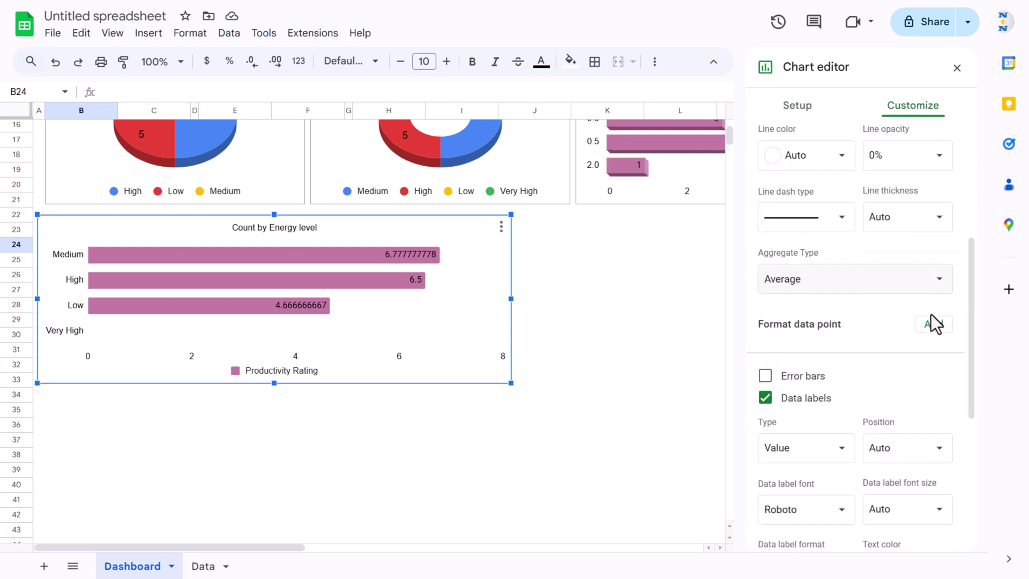
left_click(842, 339)
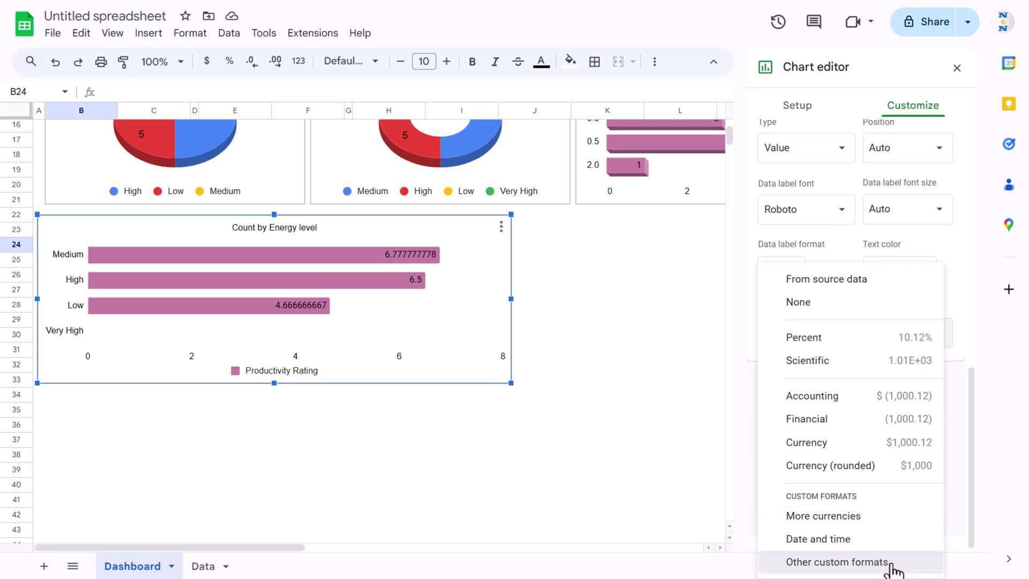
left_click(837, 561)
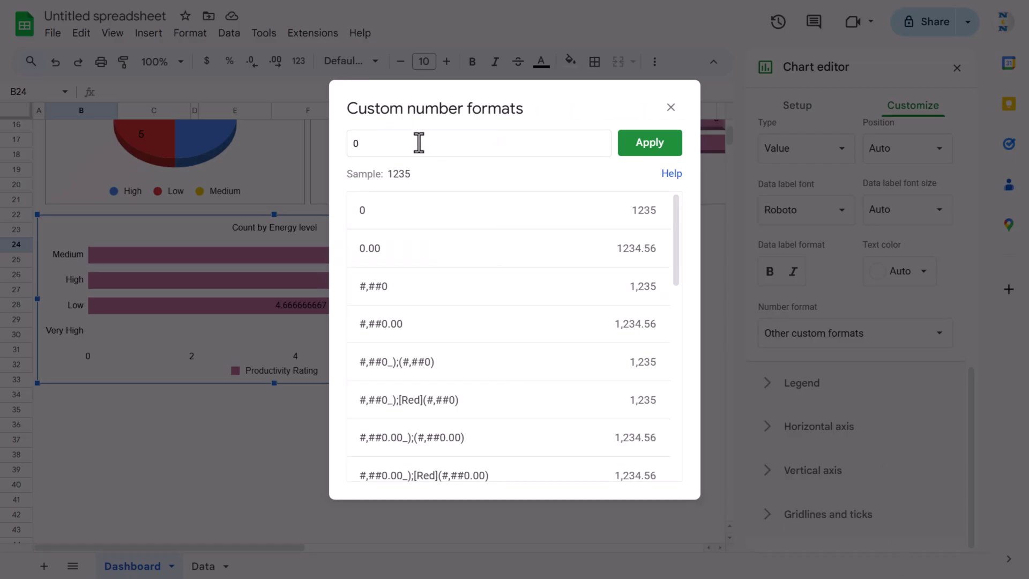
type(".0")
left_click(648, 143)
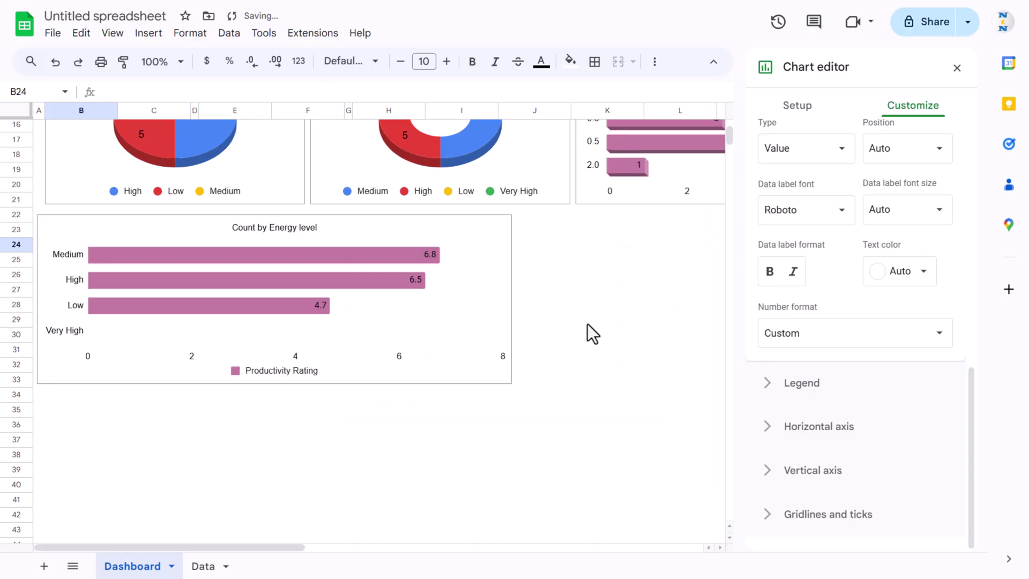
Narrow the energy-level bar chart by dragging its right edge left
left_click(589, 320)
left_click(489, 285)
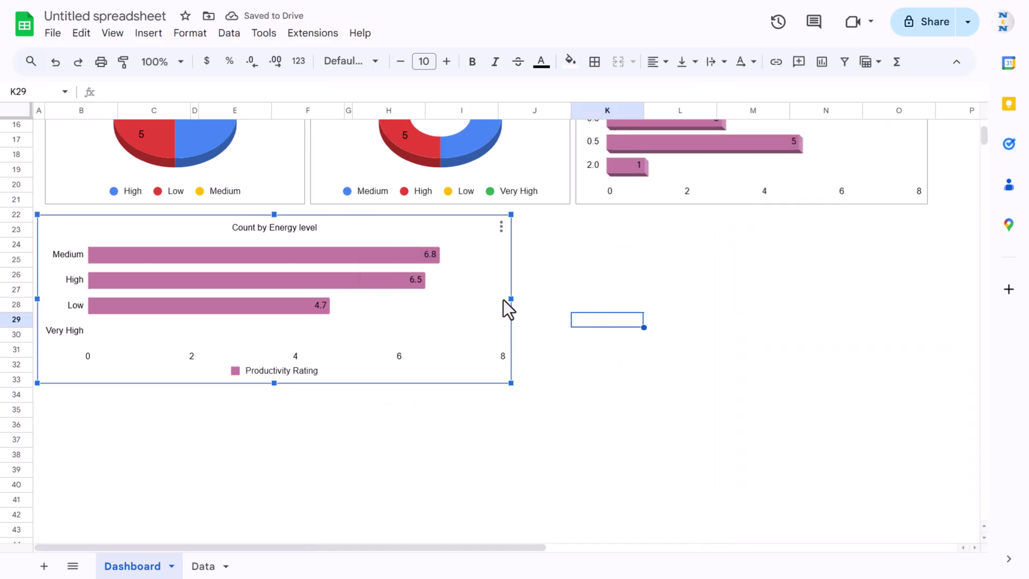
left_click_drag(510, 298, 427, 298)
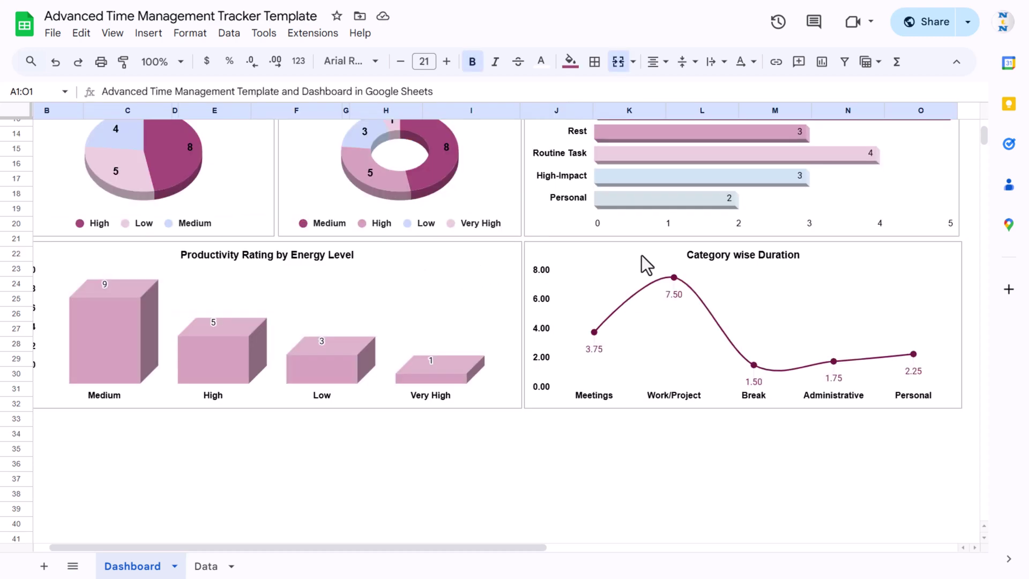
Paste a copy of Duration by Task Type at J23, move it beside the energy chart, and widen it
left_click(612, 253)
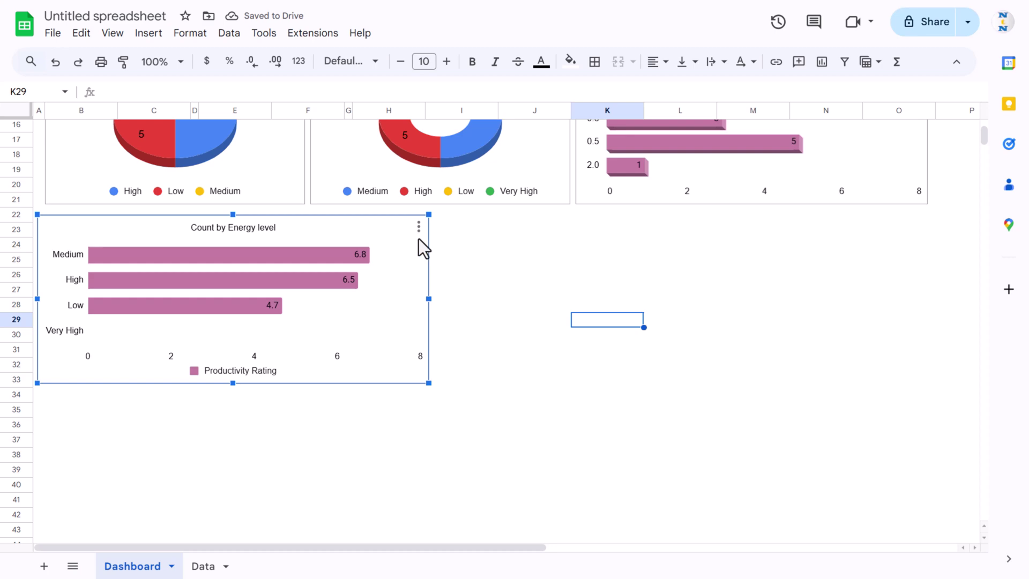
scroll(659, 257, "up", 4)
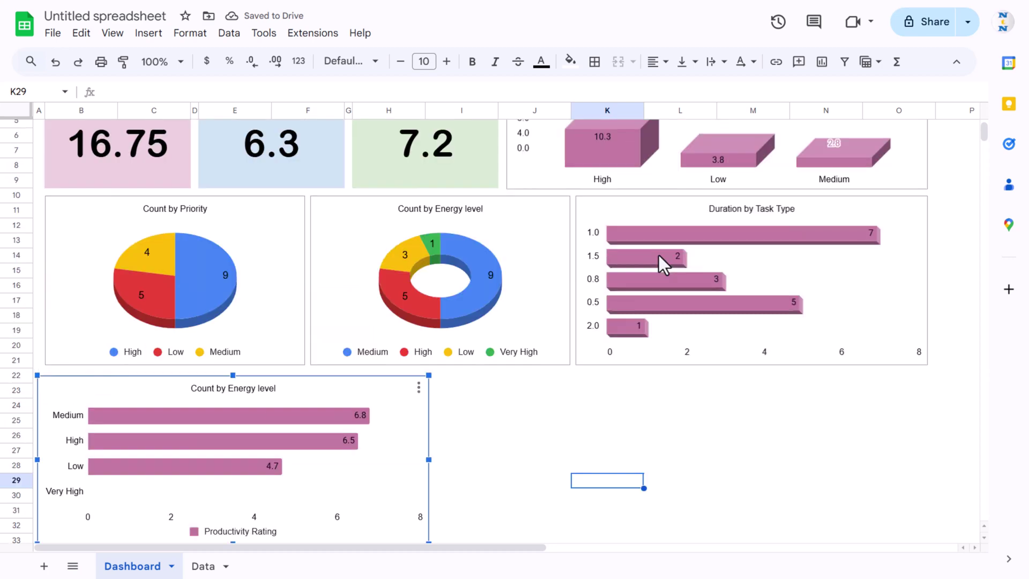
left_click(667, 217)
key("ctrl+c")
left_click(521, 393)
key("ctrl+v")
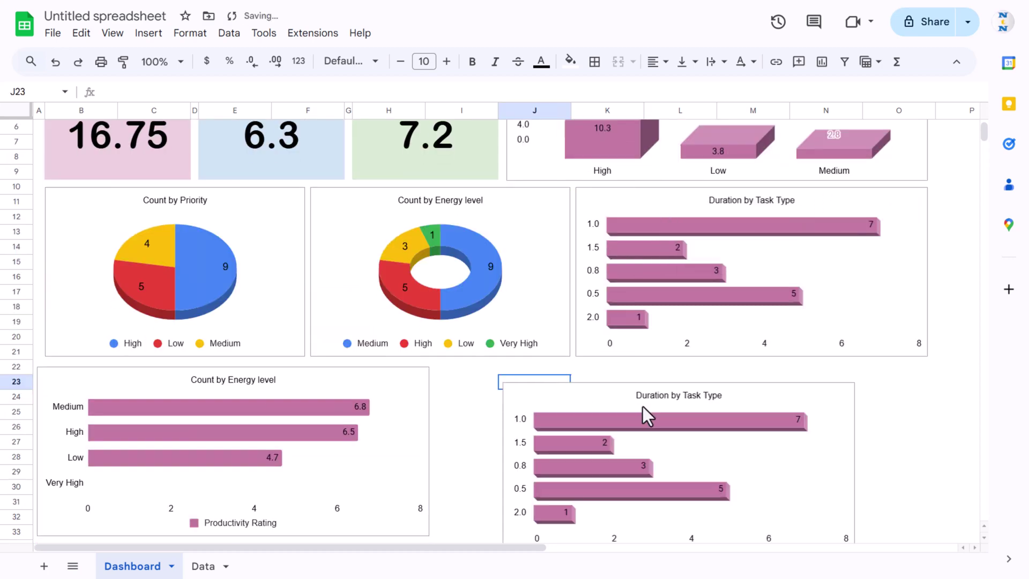
scroll(616, 391, "down", 5)
left_click(612, 201)
left_click_drag(612, 201, 542, 186)
left_click_drag(791, 252, 928, 256)
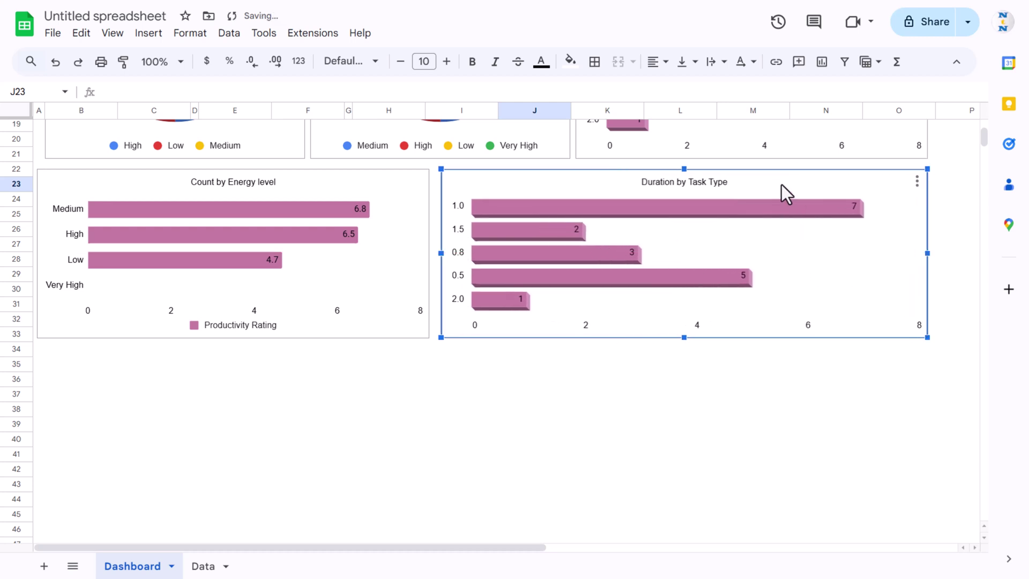
Replace the copy's Data!K1:K1000 range with the Category column (Data!G:G)
double_click(781, 184)
left_click(941, 283)
left_click_drag(575, 181, 357, 188)
key("BackSpace")
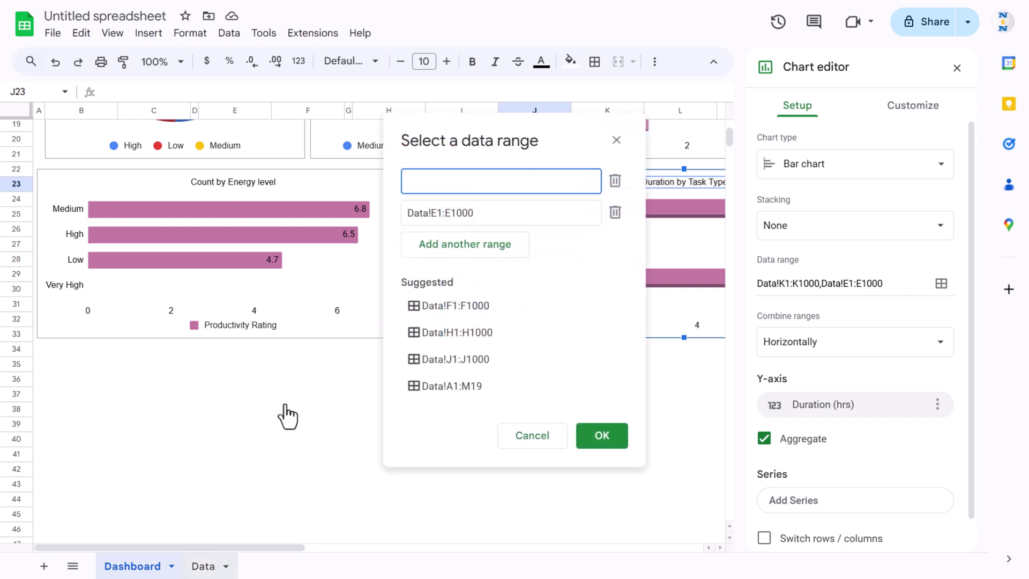
left_click(203, 566)
scroll(477, 143, "left", 3)
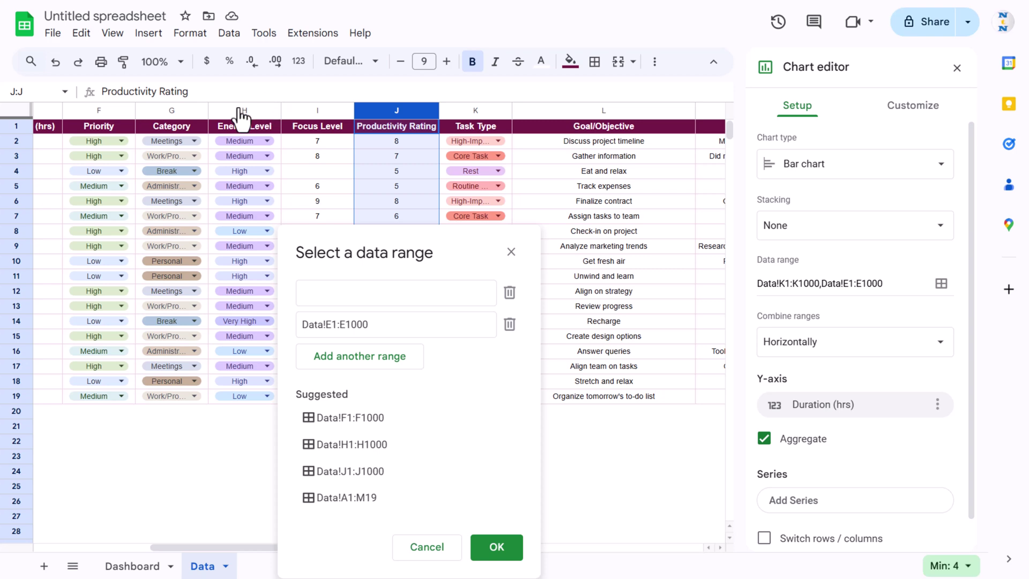
left_click(172, 110)
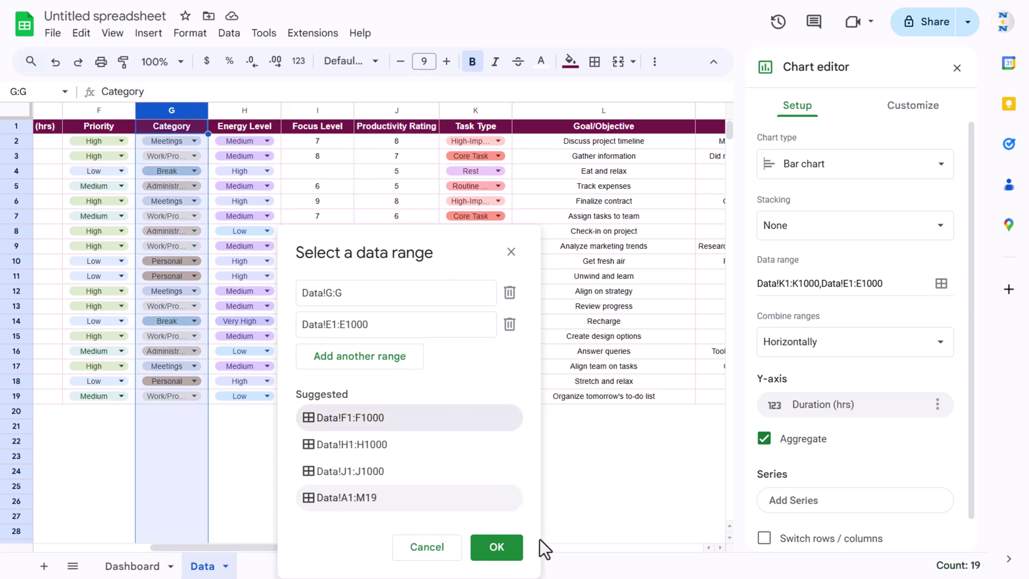
left_click(491, 544)
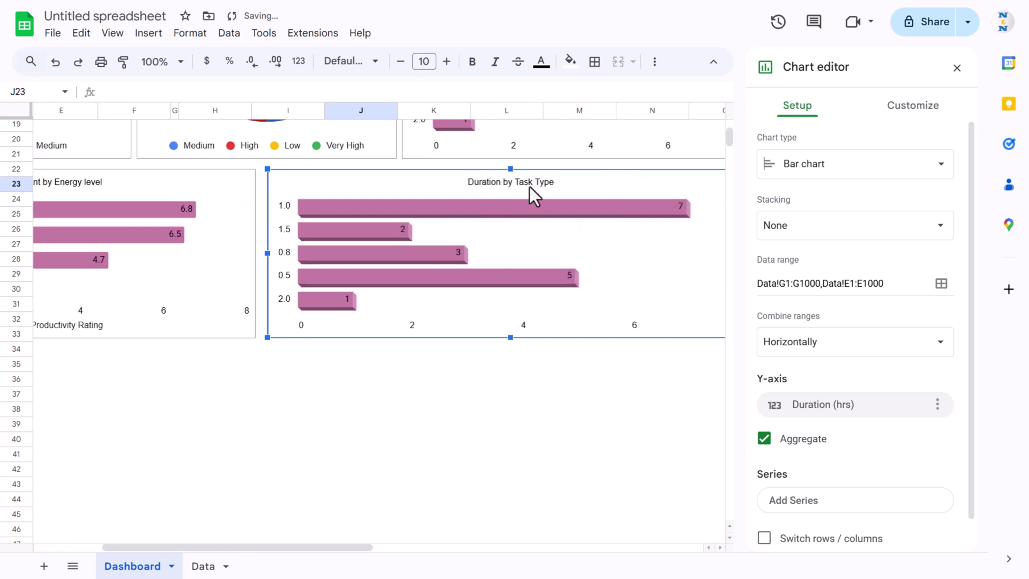
Retitle the copied chart 'Duration by Category'
left_click(548, 183)
left_click(546, 183)
left_click_drag(514, 182, 581, 181)
type("Category")
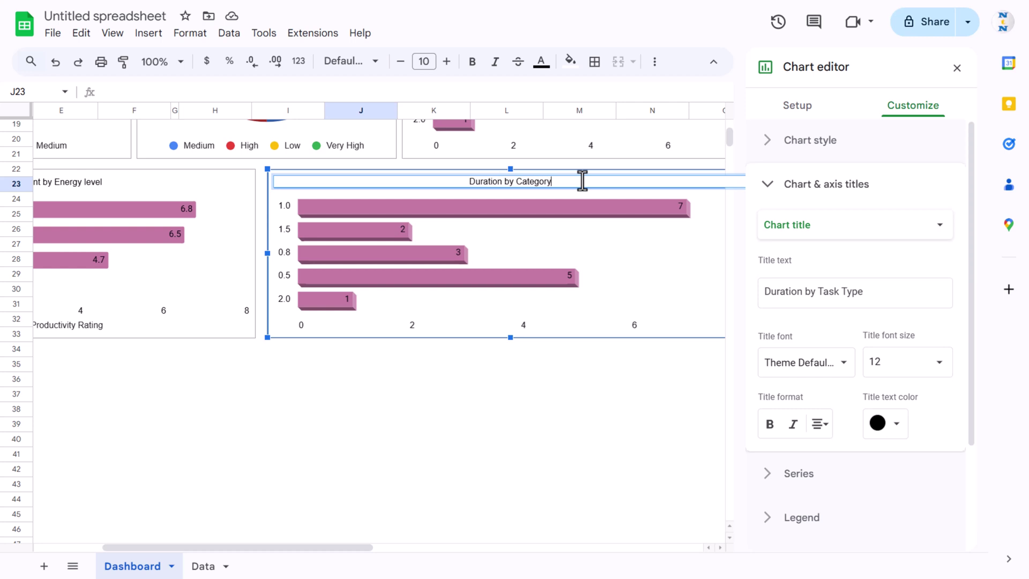
key("Return")
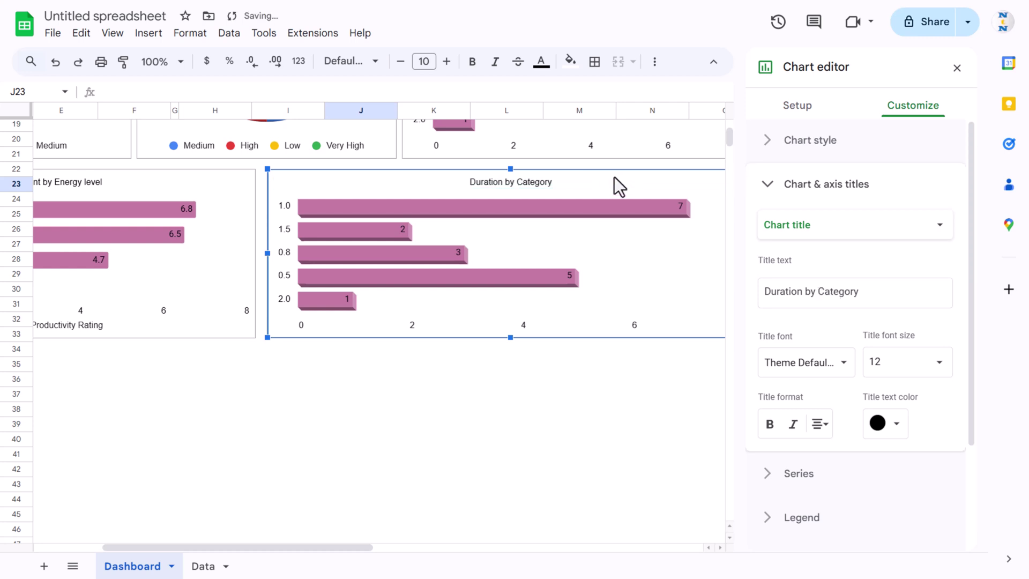
Change the chart type to a line chart
left_click(831, 107)
left_click(884, 166)
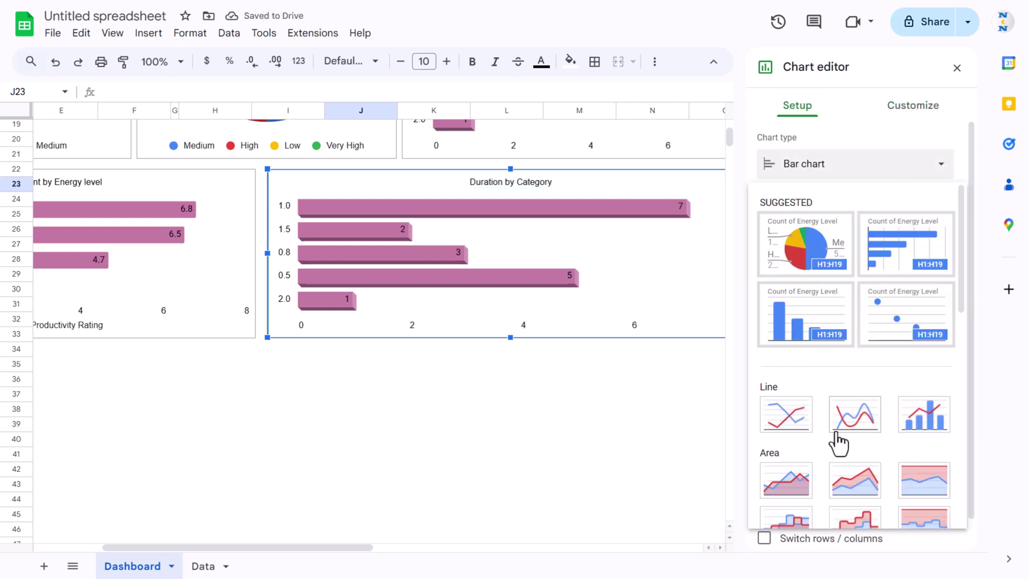
scroll(788, 322, "down", 3)
left_click(788, 255)
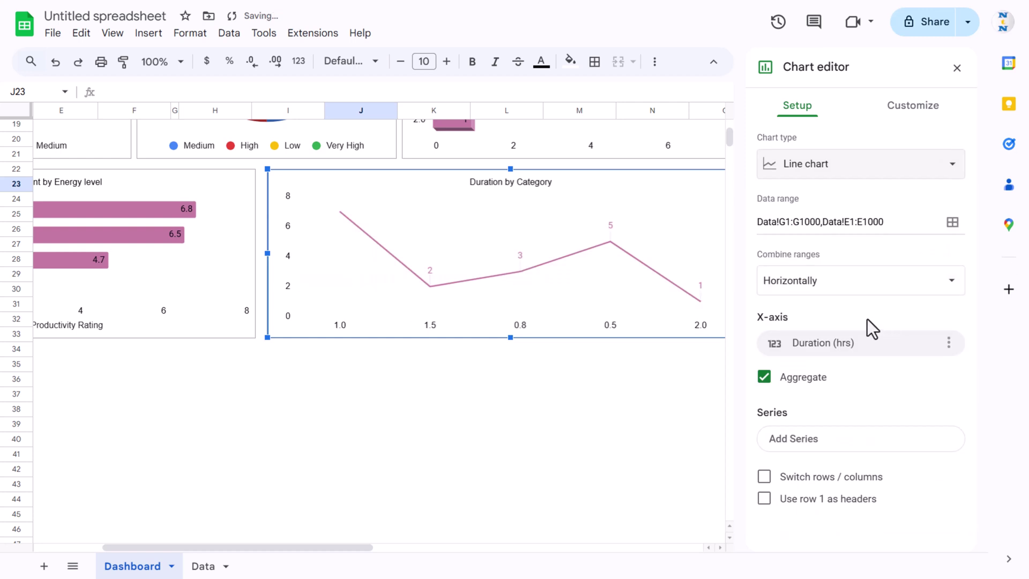
Set the line series point size to 7px and close the editor
left_click(925, 112)
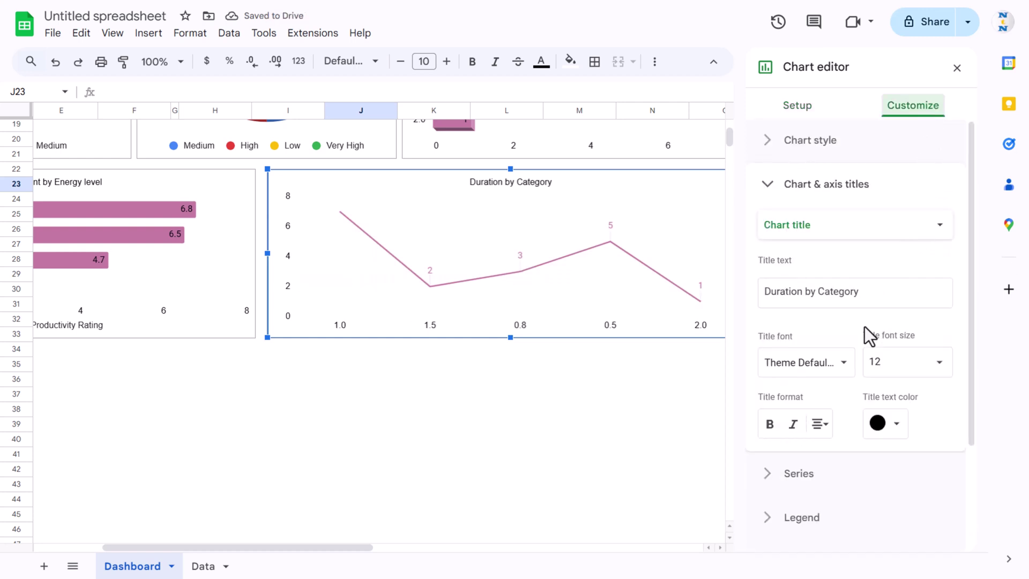
scroll(866, 295, "down", 3)
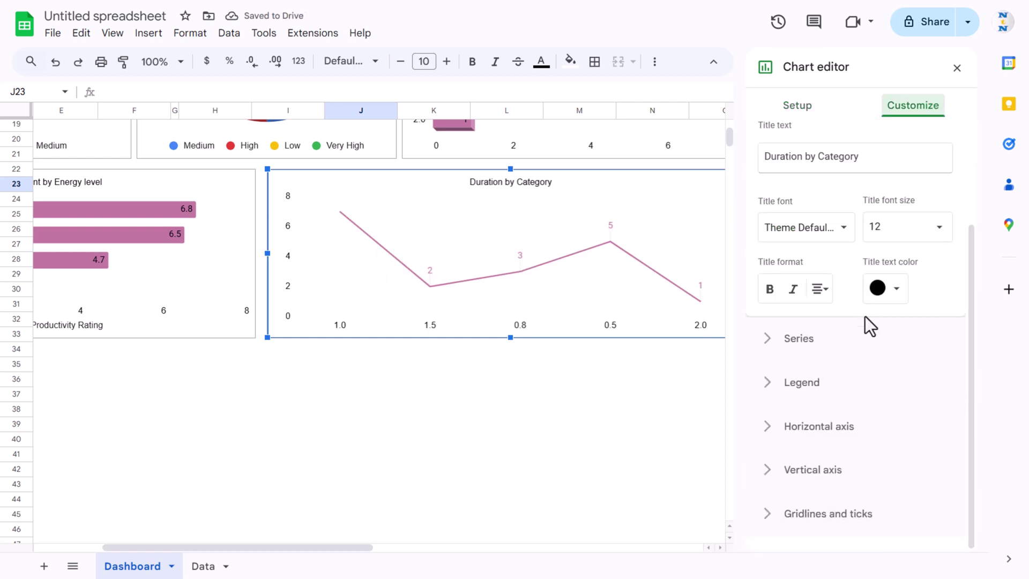
left_click(822, 347)
scroll(868, 354, "down", 3)
left_click(836, 289)
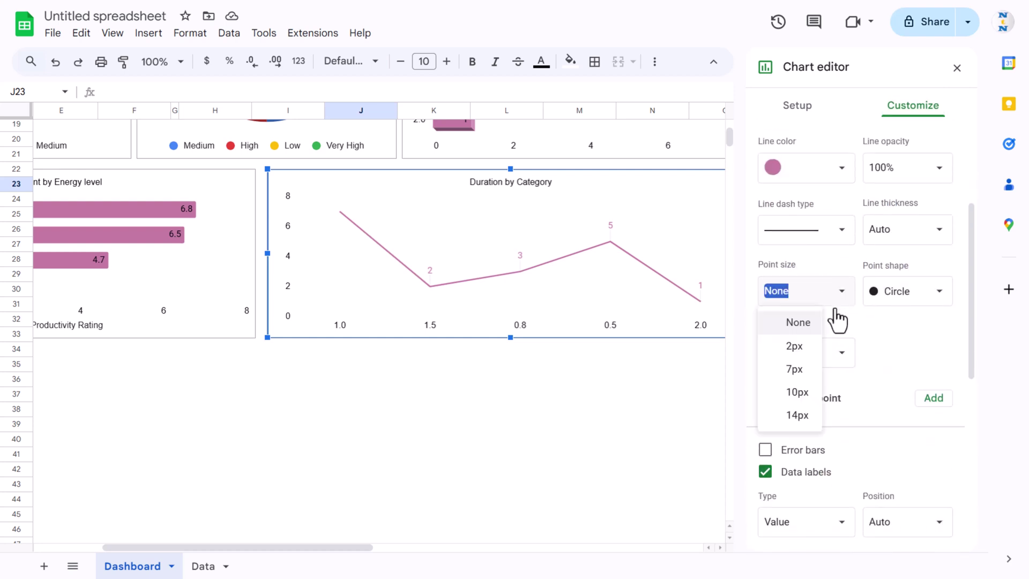
left_click(799, 370)
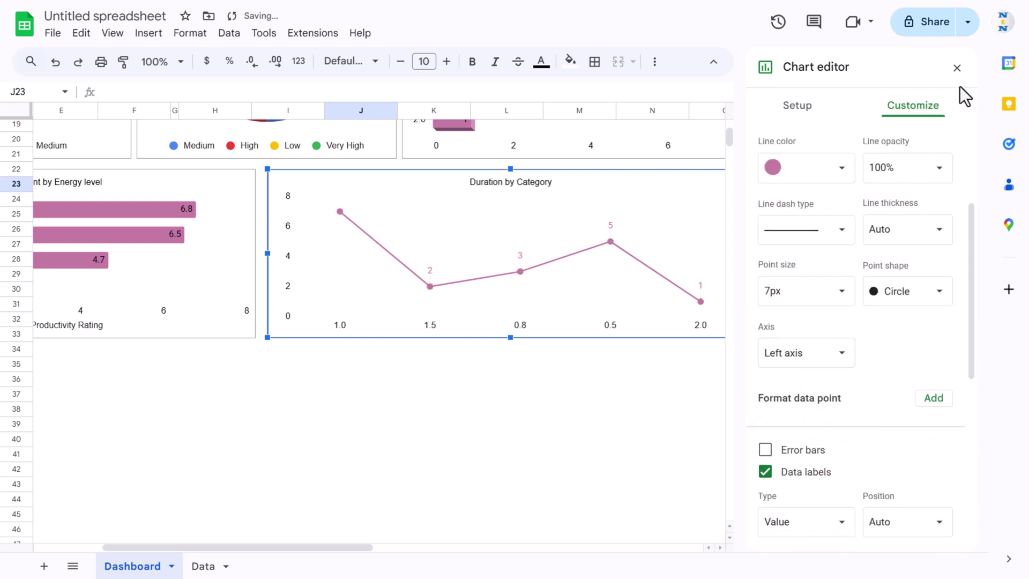
left_click(686, 426)
scroll(448, 376, "up", 2)
scroll(448, 376, "left", 2)
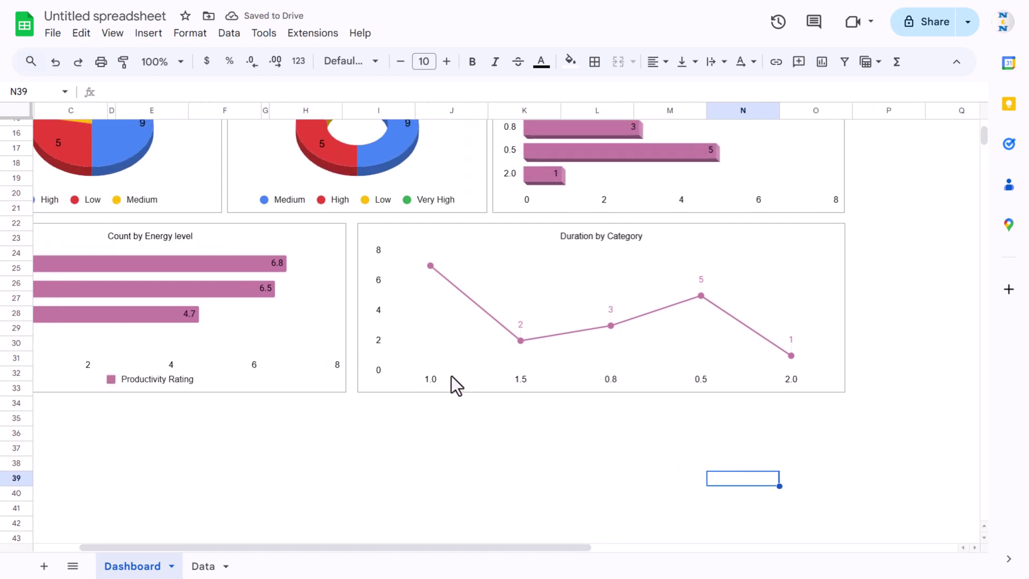
scroll(450, 375, "up", 5)
scroll(450, 375, "left", 2)
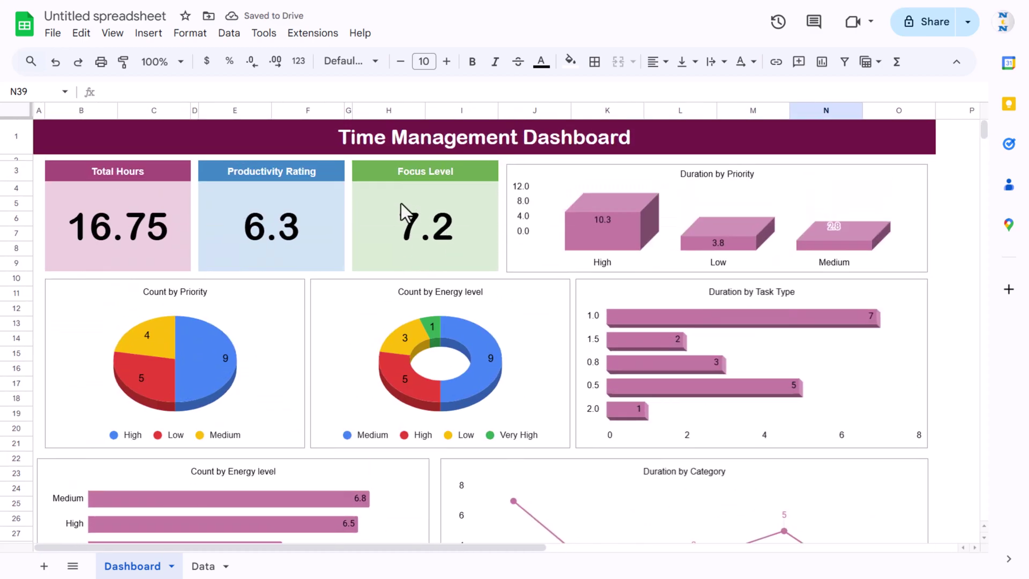